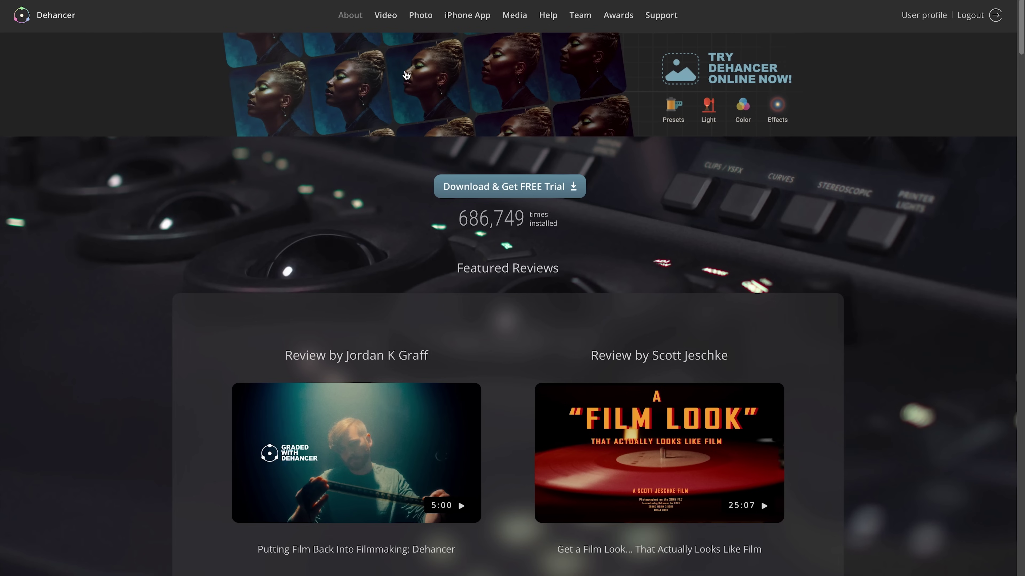
Step: Browse Dehancer's video plugins and bring up Dehancer Pro download options for Resolve 17+ on macOS
click(383, 16)
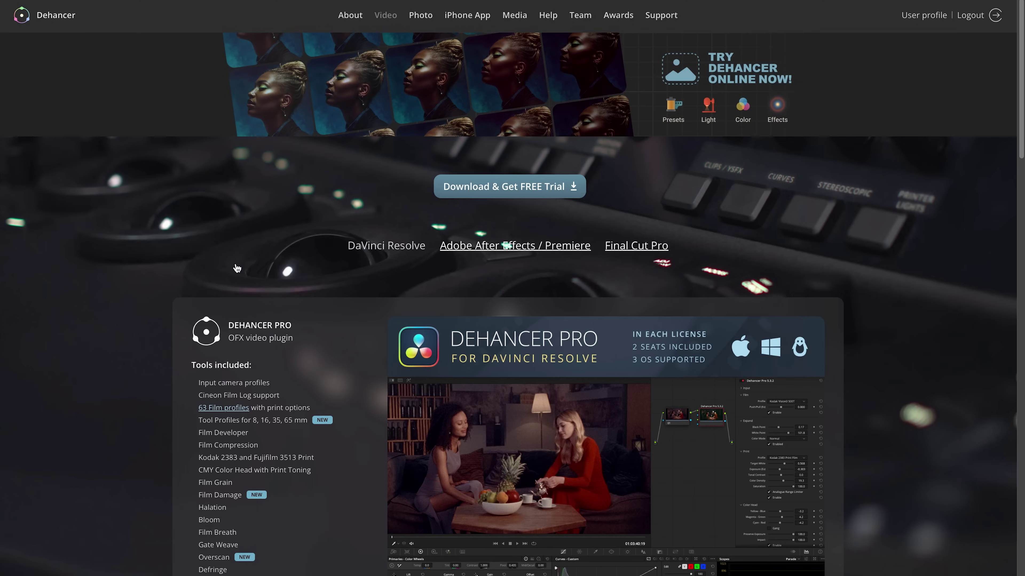
scroll(132, 427, down, 15)
scroll(133, 427, down, 5)
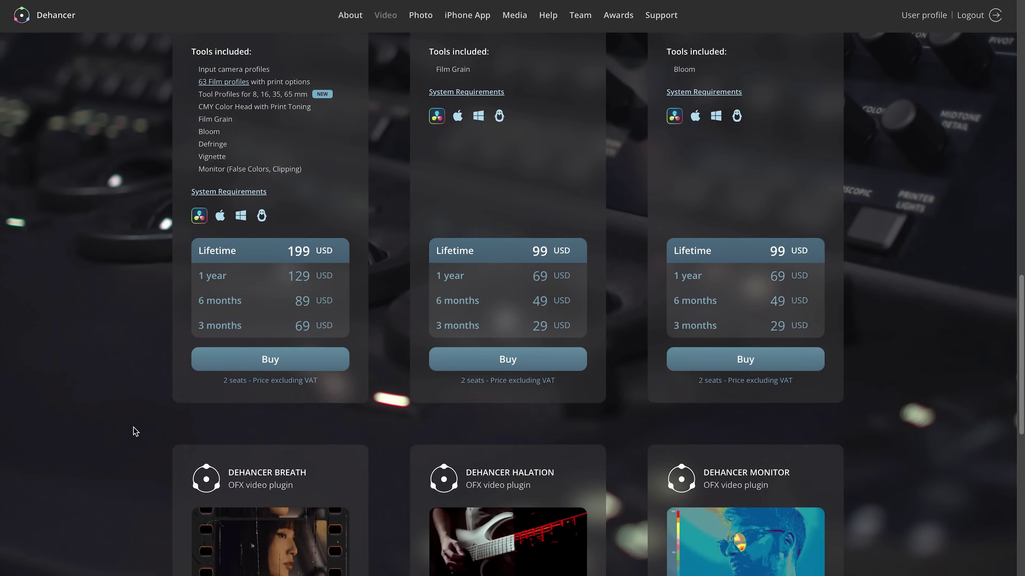
scroll(133, 427, up, 5)
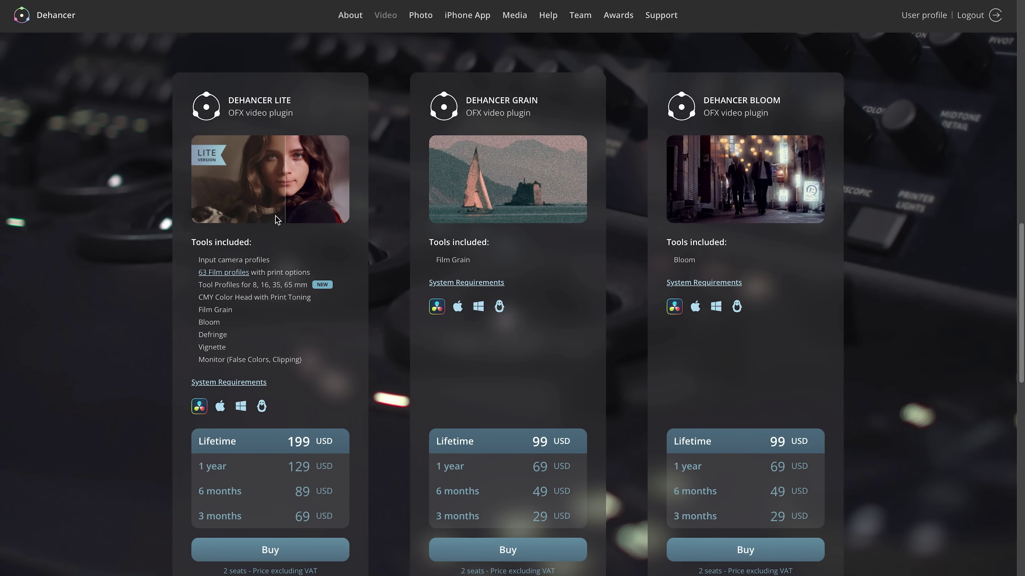
scroll(565, 280, down, 8)
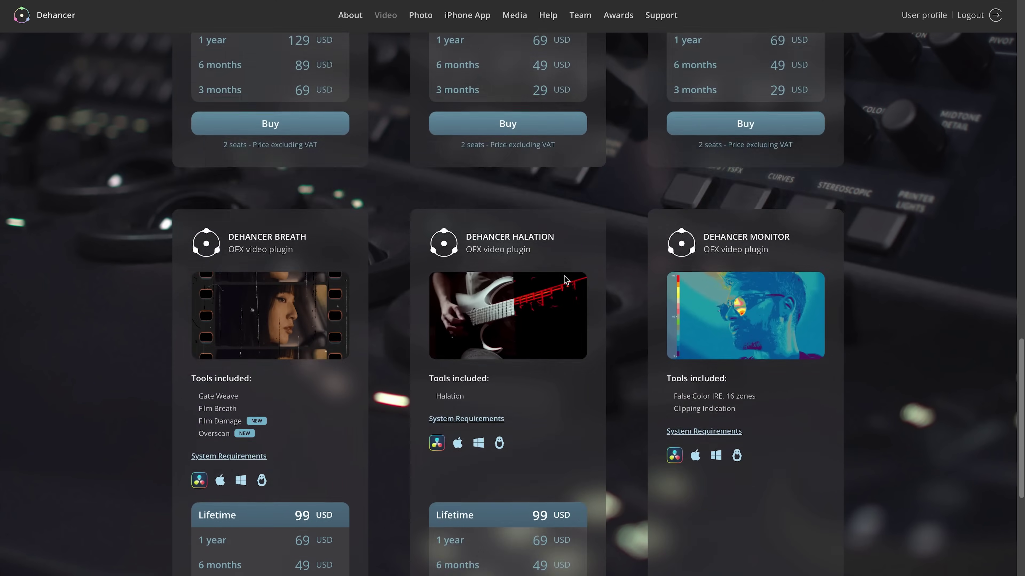
key(Home)
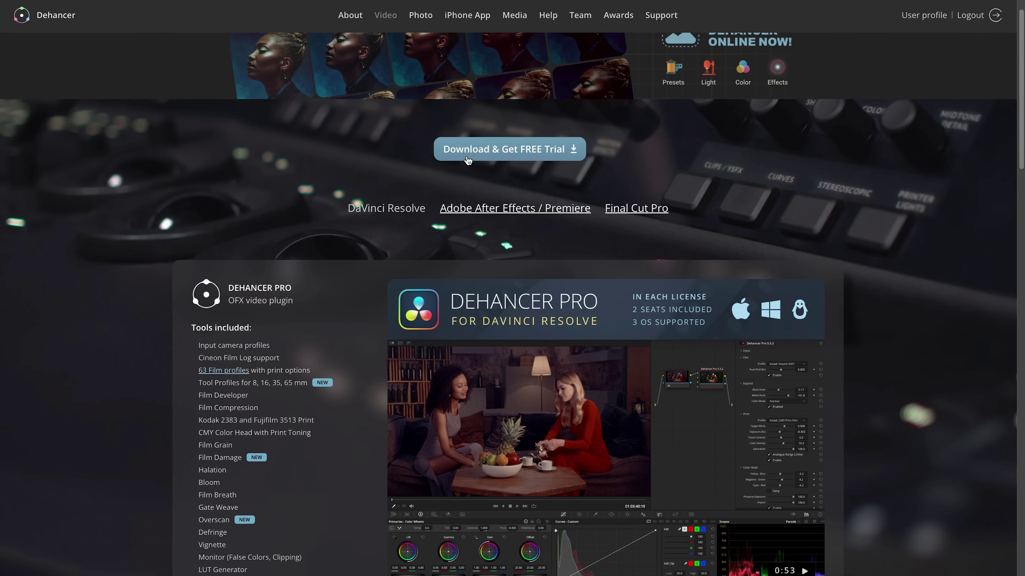
click(478, 149)
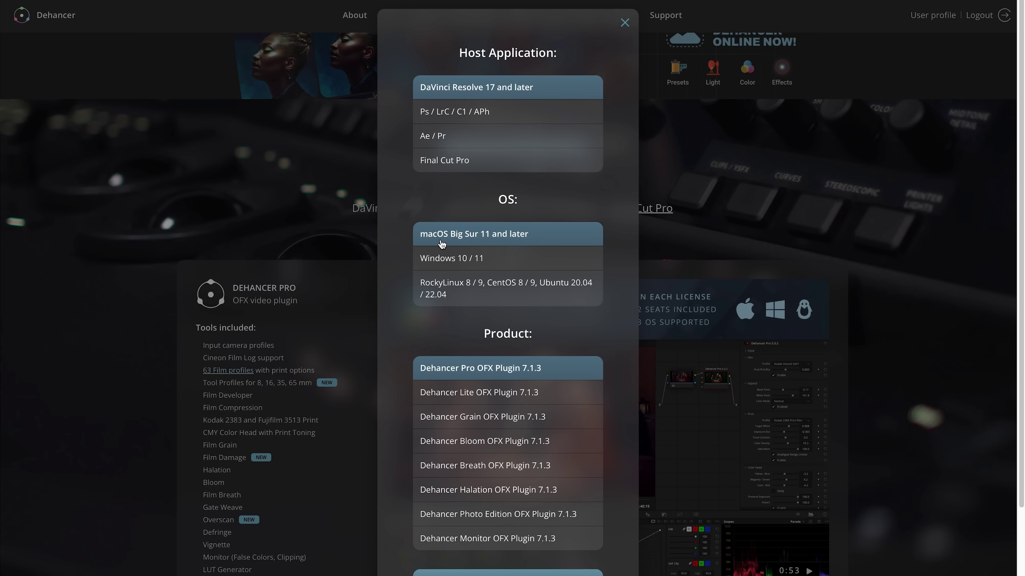
Step: Download the ~423 MB Dehancer Pro 7.1.3 OFX installer and request the free trial license
scroll(386, 297, down, 4)
scroll(386, 297, up, 2)
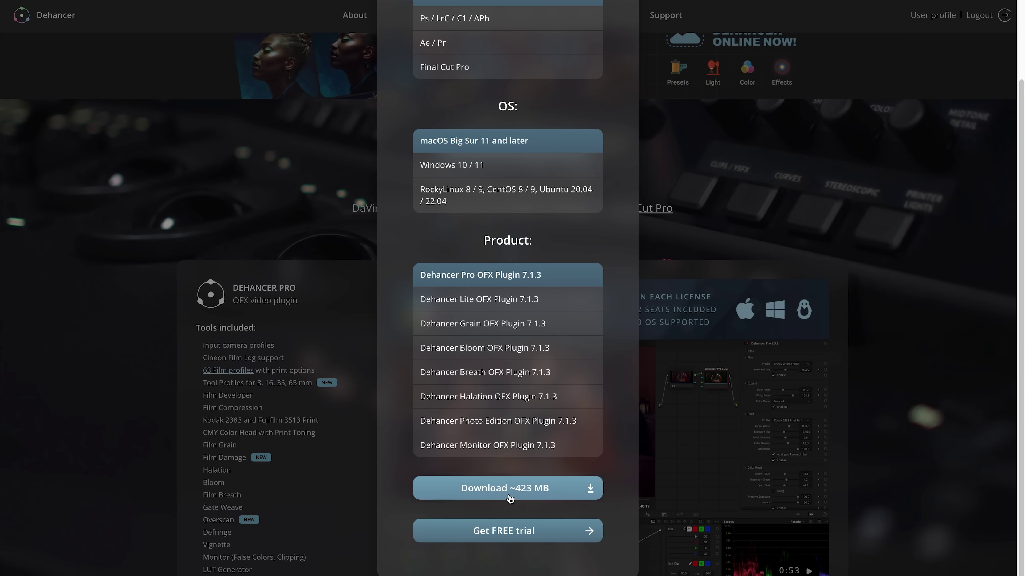
click(502, 532)
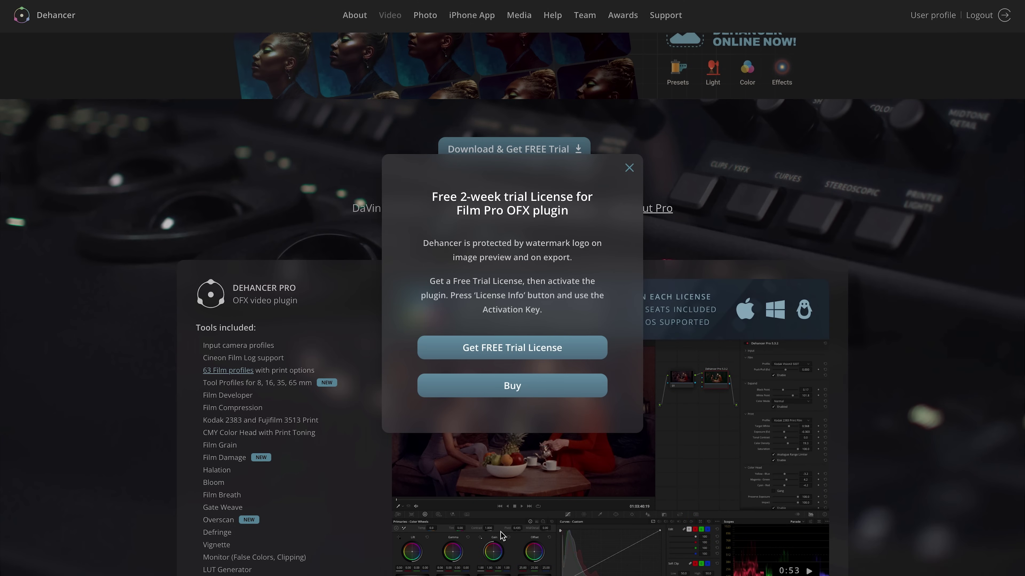
click(505, 350)
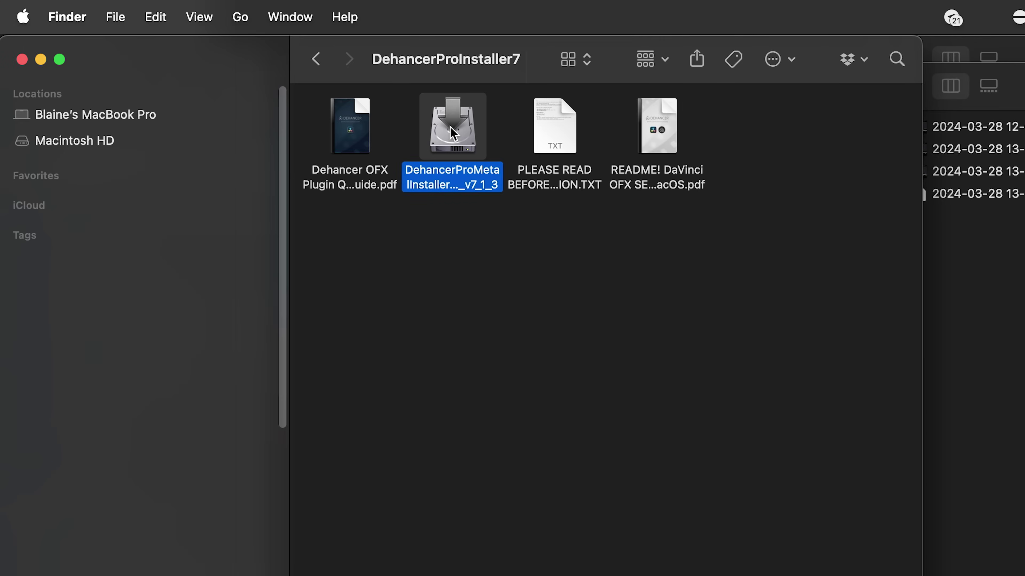
Step: Launch the DehancerProMetaInstaller package from the DehancerProInstaller7 folder
double_click(450, 127)
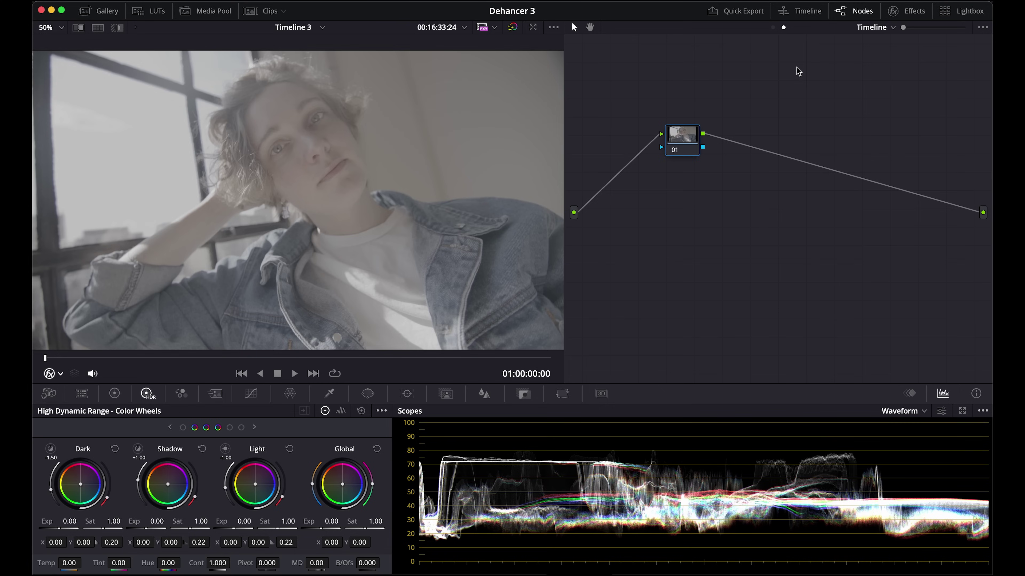
Step: Search the Effects library for 'dehan' and drop Dehancer Pro 7.1.3 onto node 01
click(905, 12)
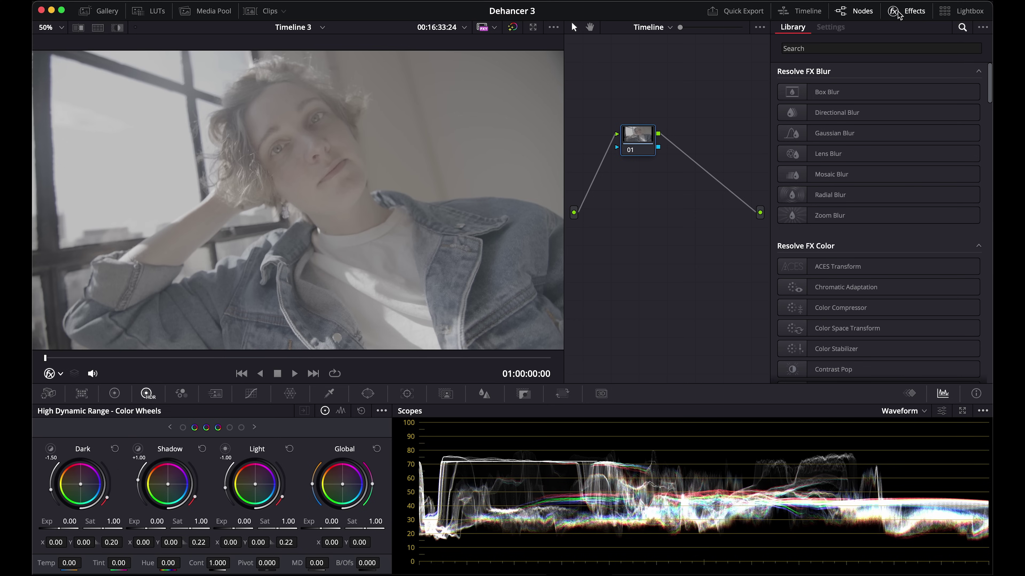
click(824, 49)
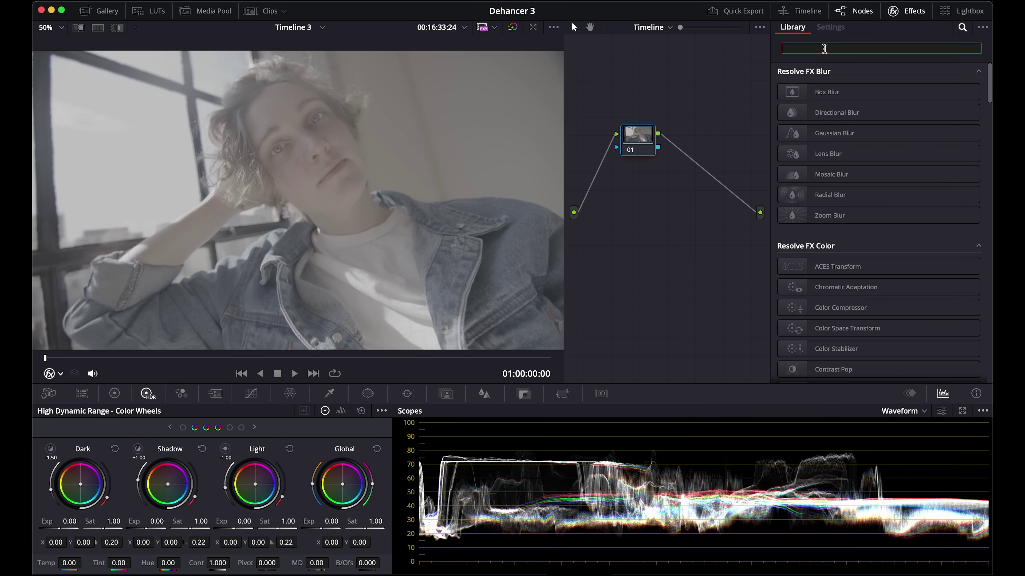
text(dehan)
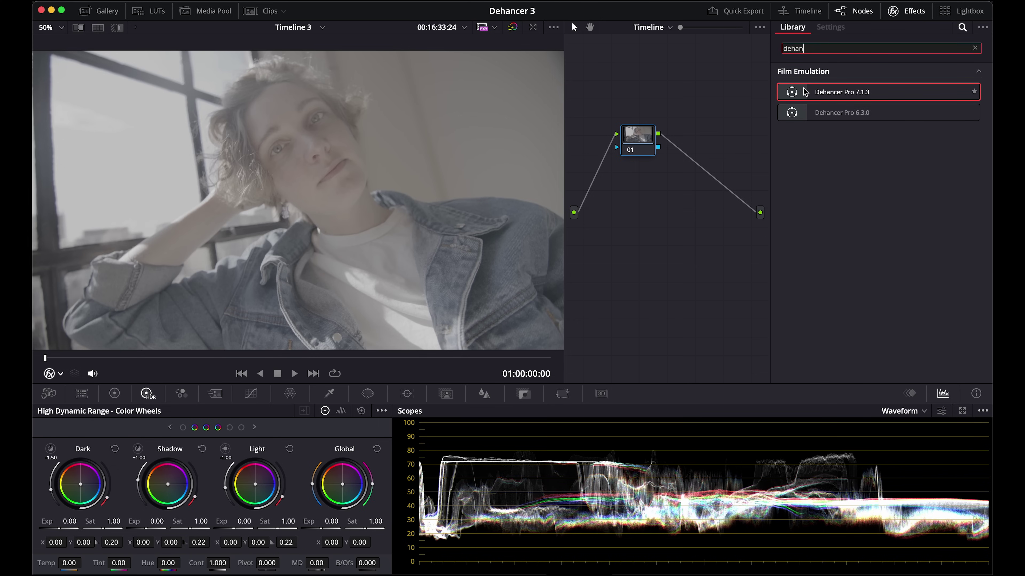
drag(805, 92, 641, 137)
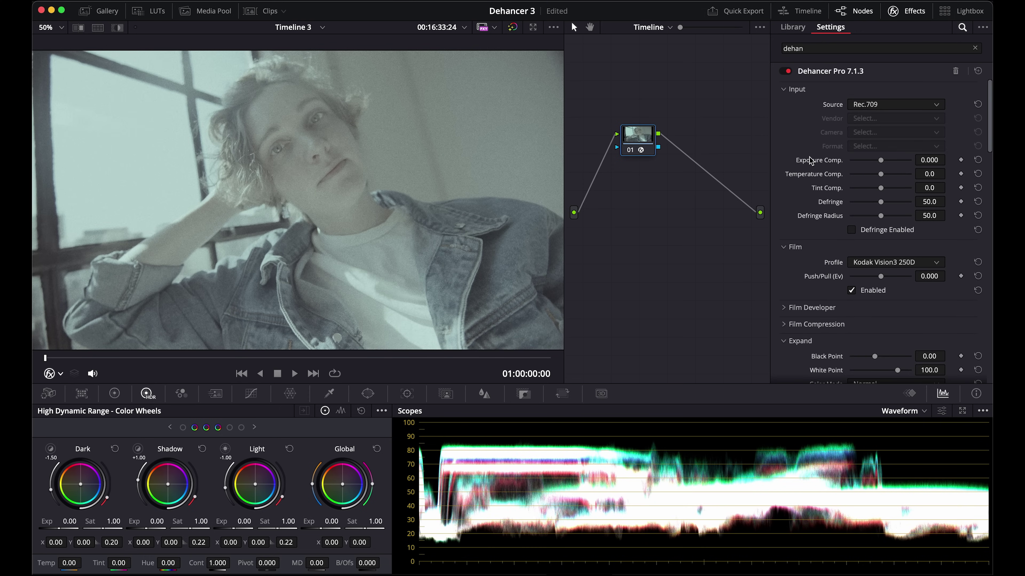
scroll(811, 161, down, 10)
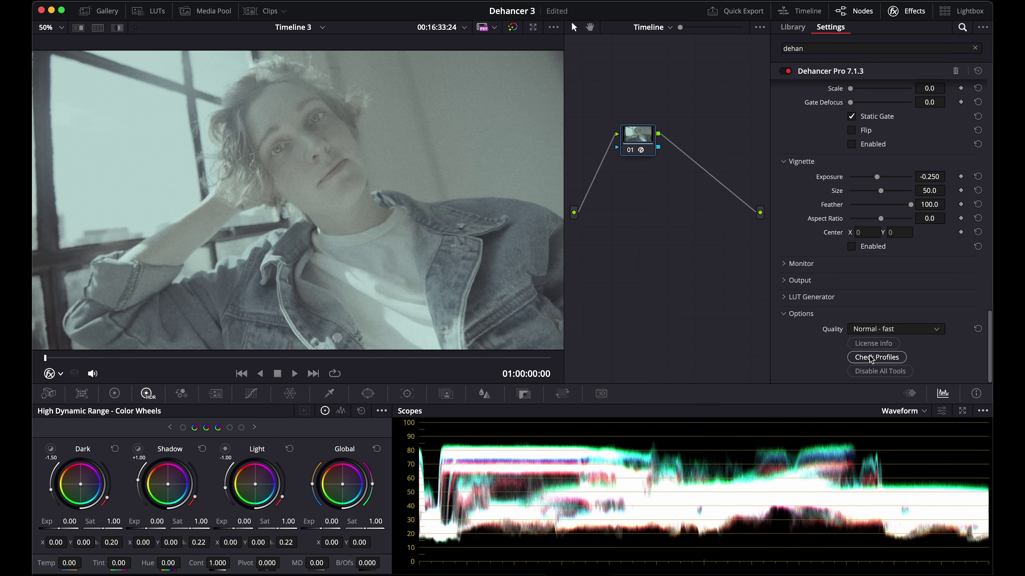
click(870, 358)
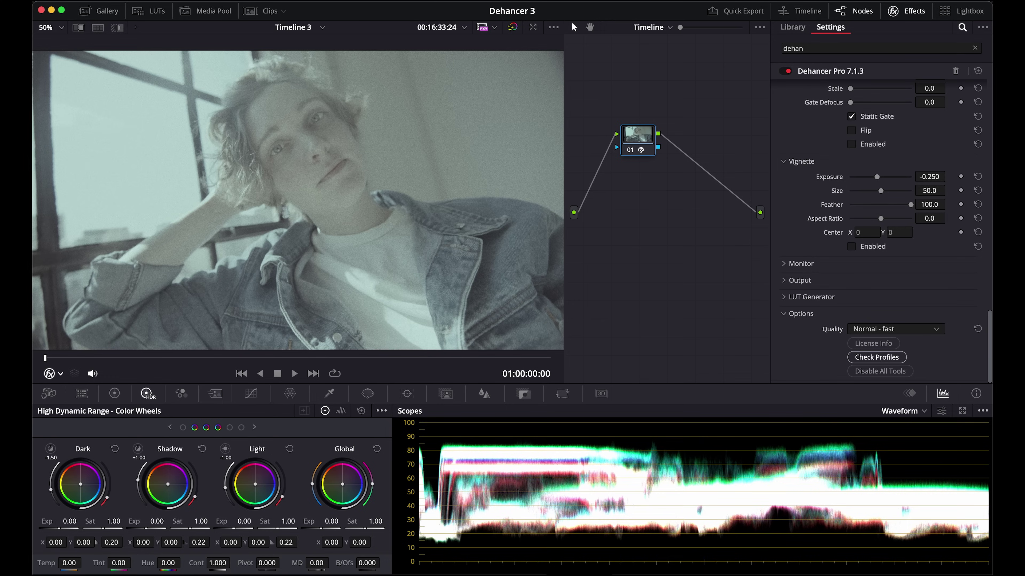
key(shift+9)
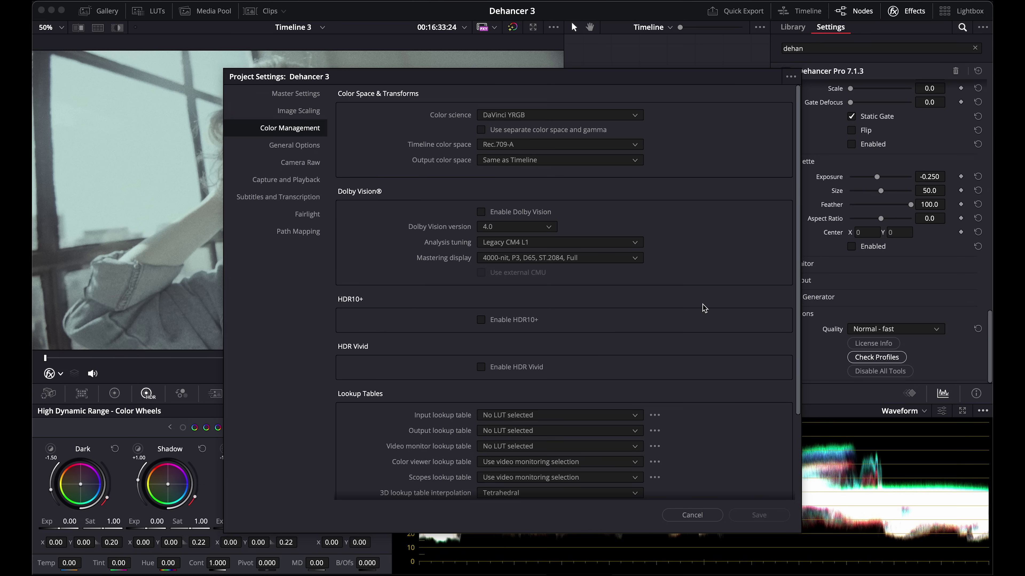
click(692, 515)
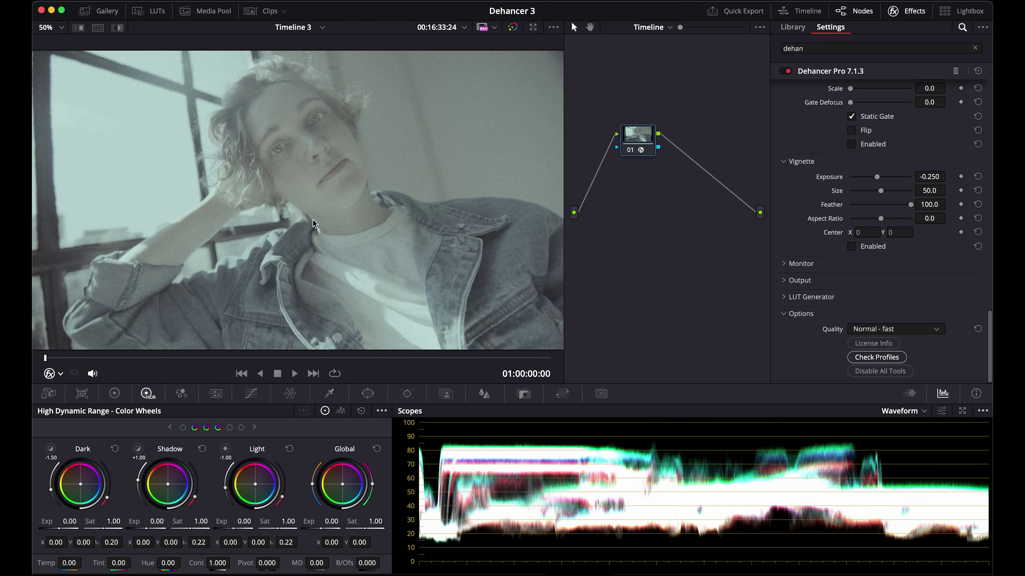
click(80, 0)
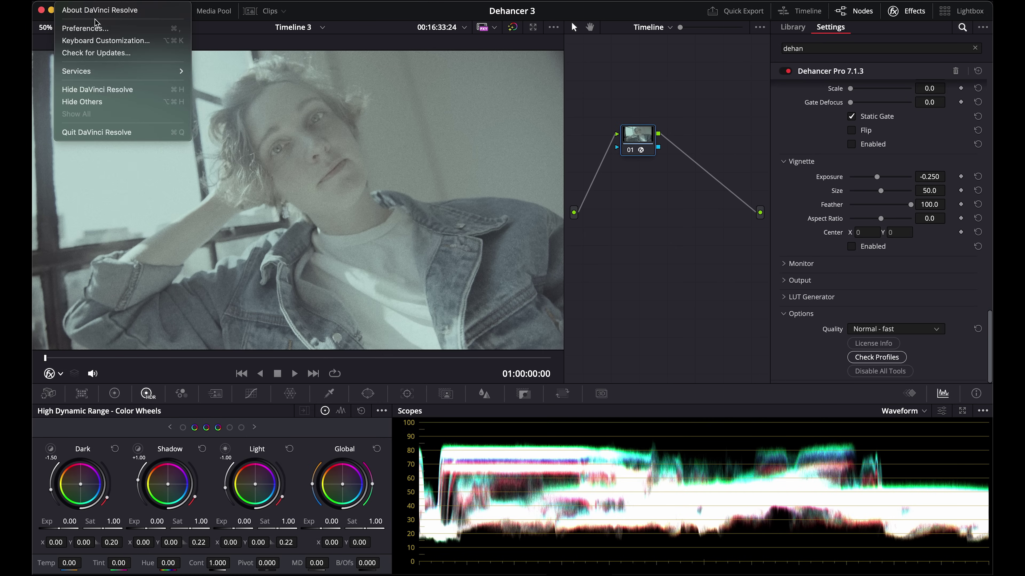
click(105, 28)
click(353, 248)
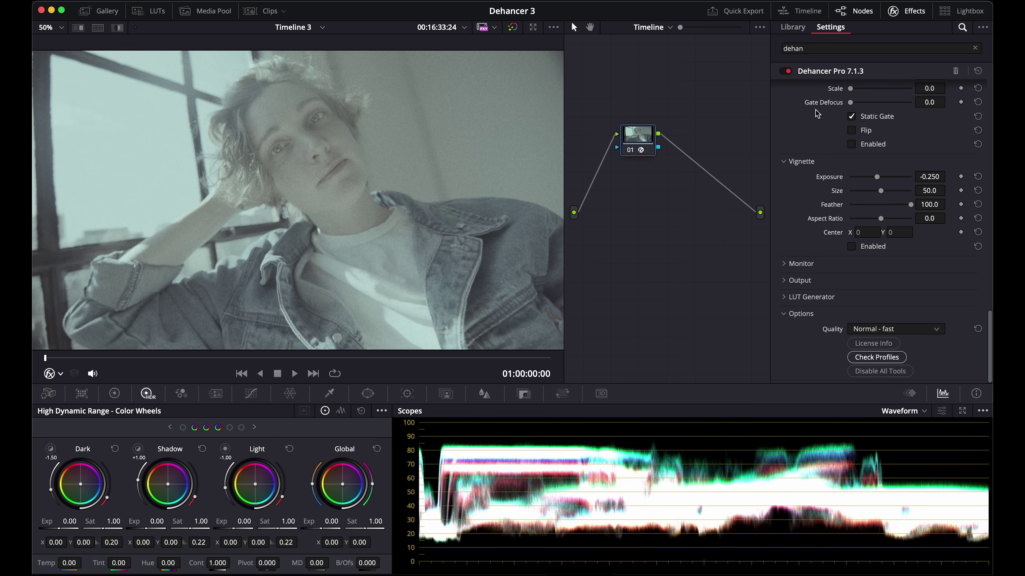
scroll(817, 113, up, 10)
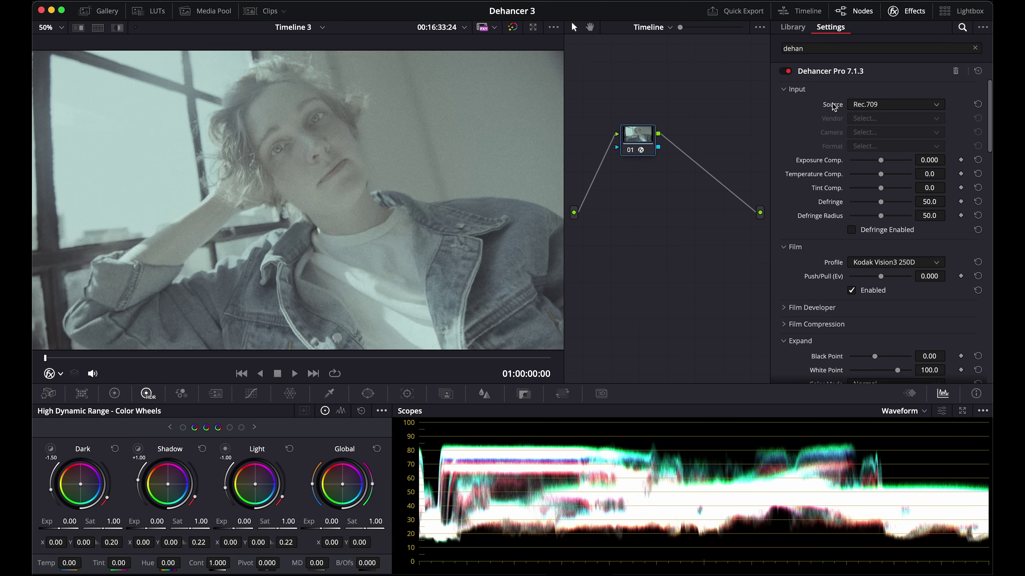
Step: Set Dehancer's source camera to RED Komodo 6K, then enlarge the viewer and scrub to about 5 seconds
click(896, 106)
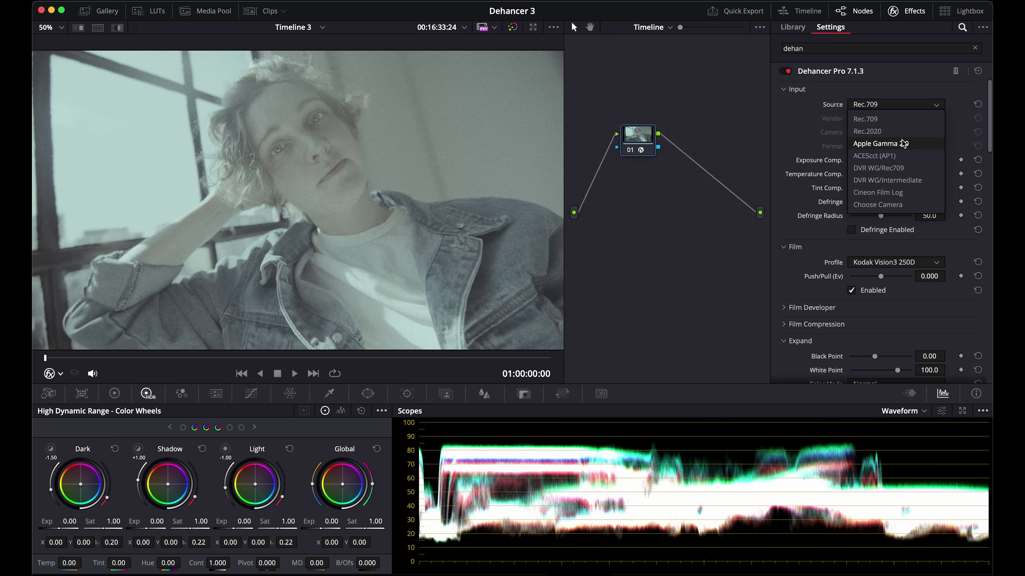
click(895, 205)
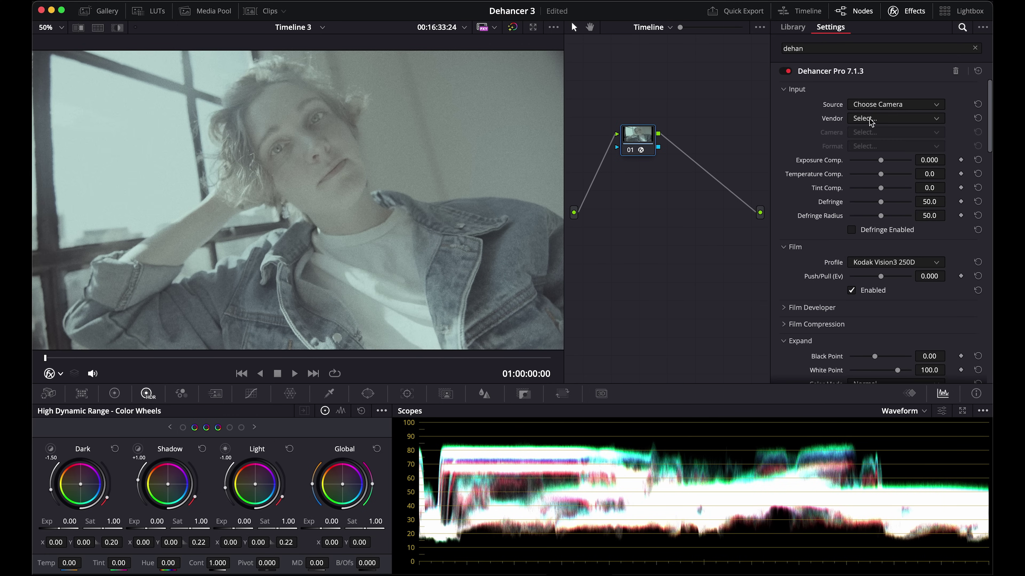
click(873, 118)
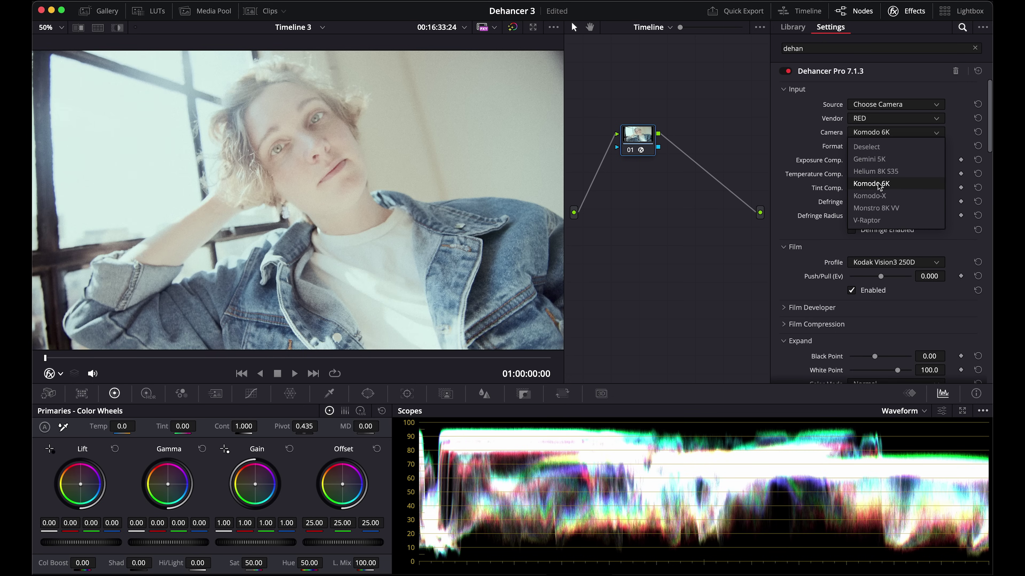
click(880, 185)
key(alt+f)
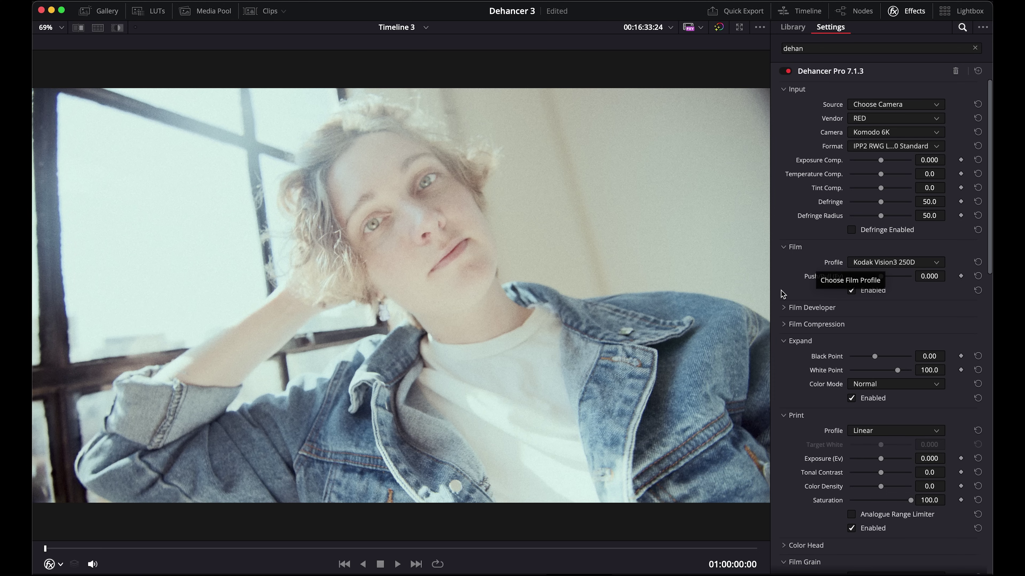
drag(142, 549, 550, 536)
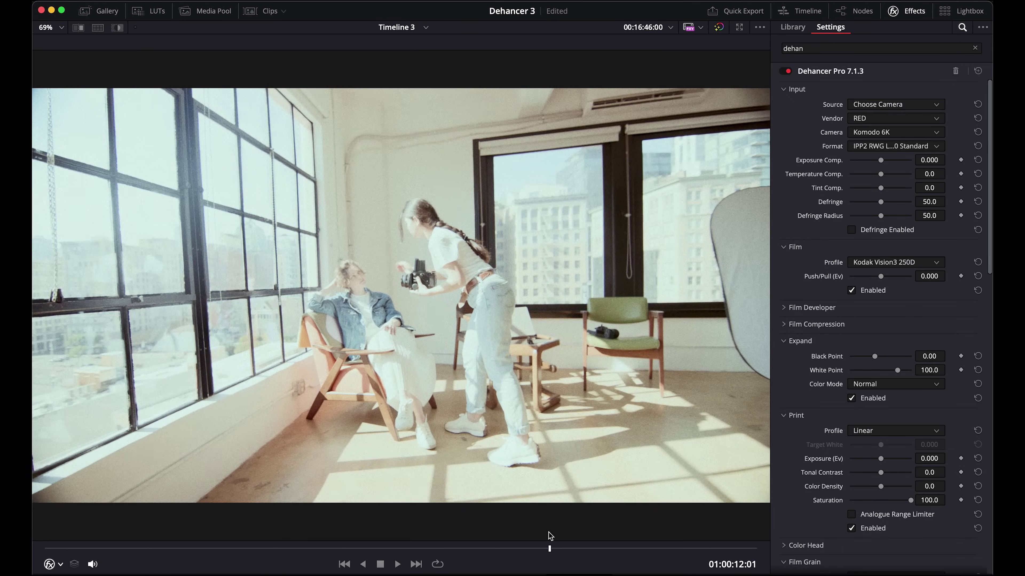
Step: Switch Dehancer's film stock to Kodak Vision3 50D
click(910, 262)
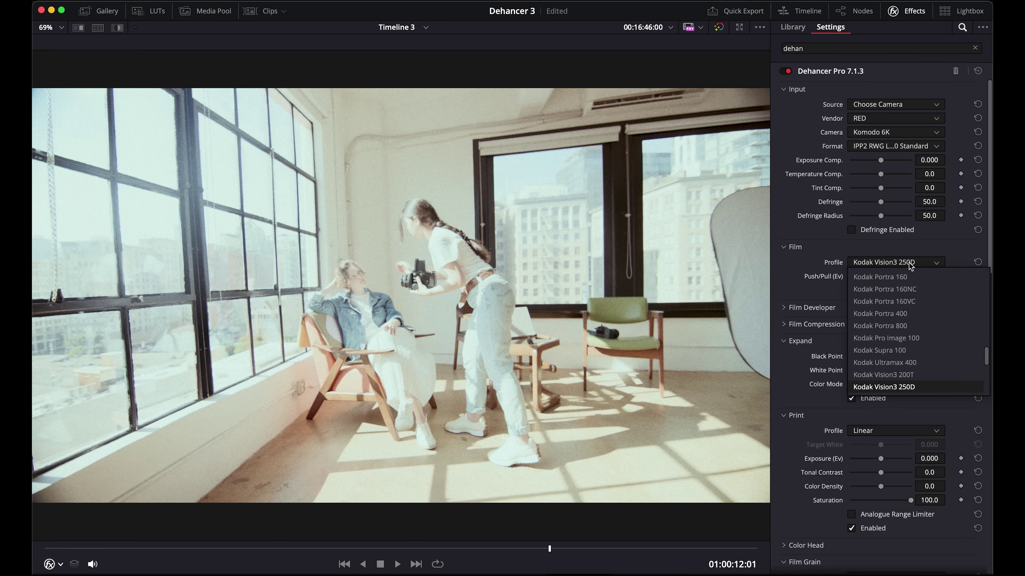
scroll(908, 323, down, 2)
scroll(908, 322, up, 2)
scroll(945, 388, down, 3)
scroll(944, 388, down, 1)
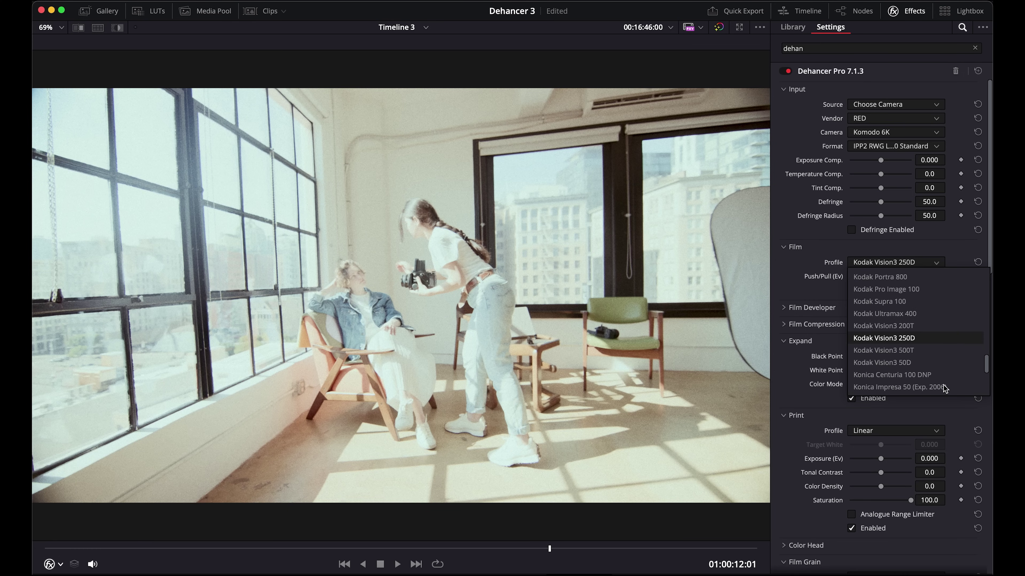
click(888, 362)
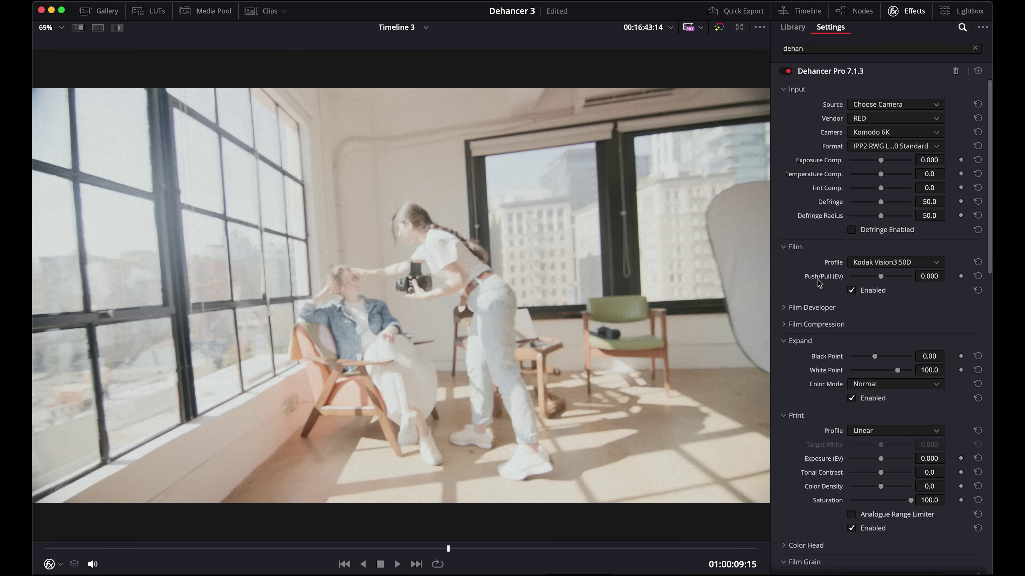
Step: Set the print profile to Kodak 2383 Print Film
scroll(814, 369, down, 4)
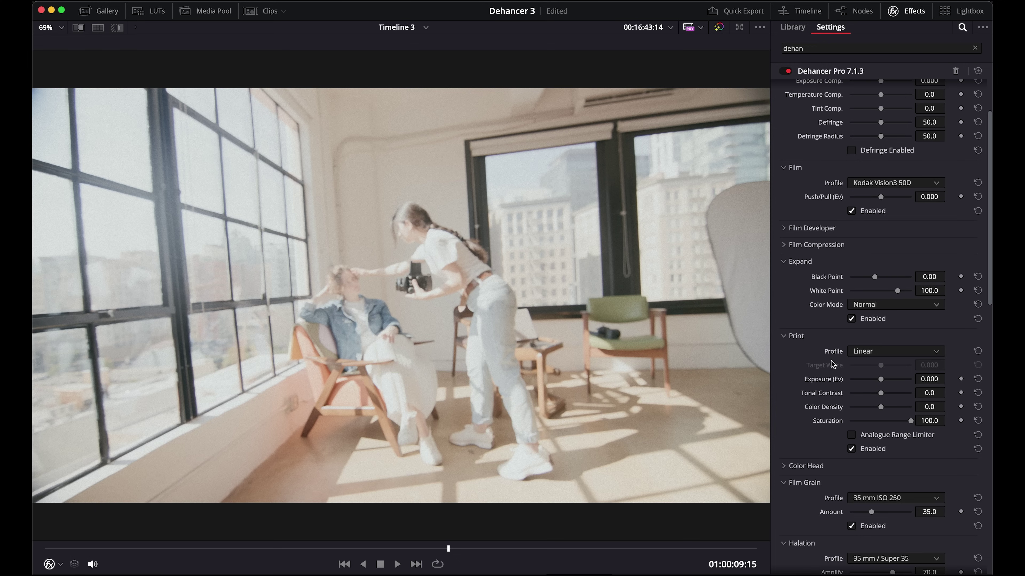
click(880, 352)
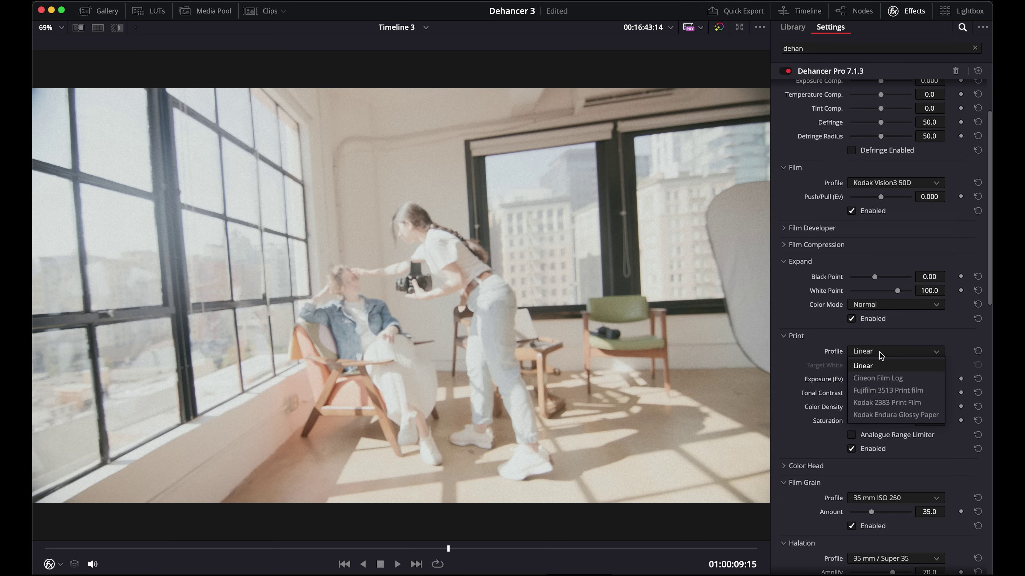
click(883, 403)
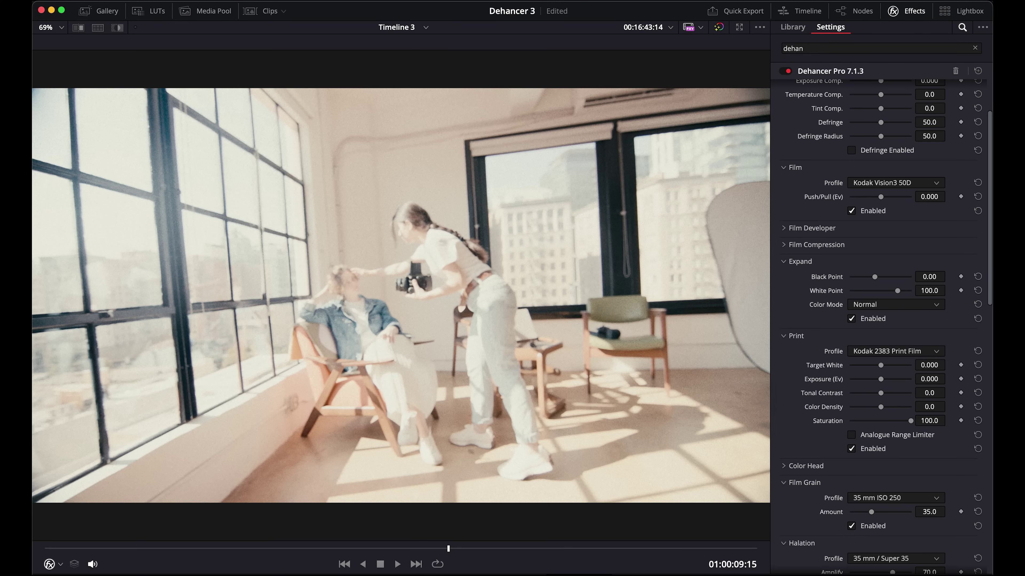
Step: On the close-up shot, try Kodak Vision3 250D, then return to Kodak Vision3 50D
drag(246, 551, 195, 550)
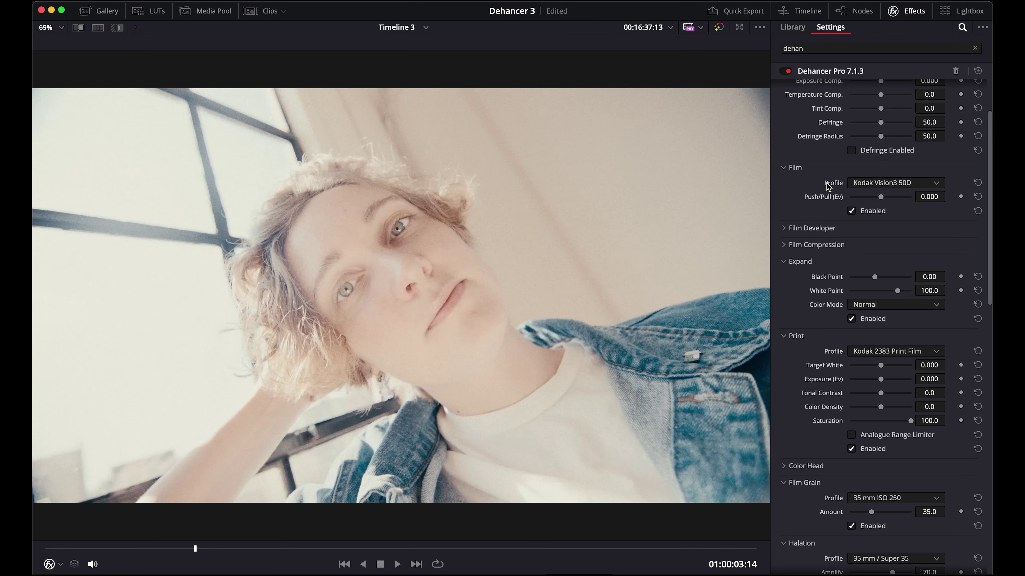
click(898, 184)
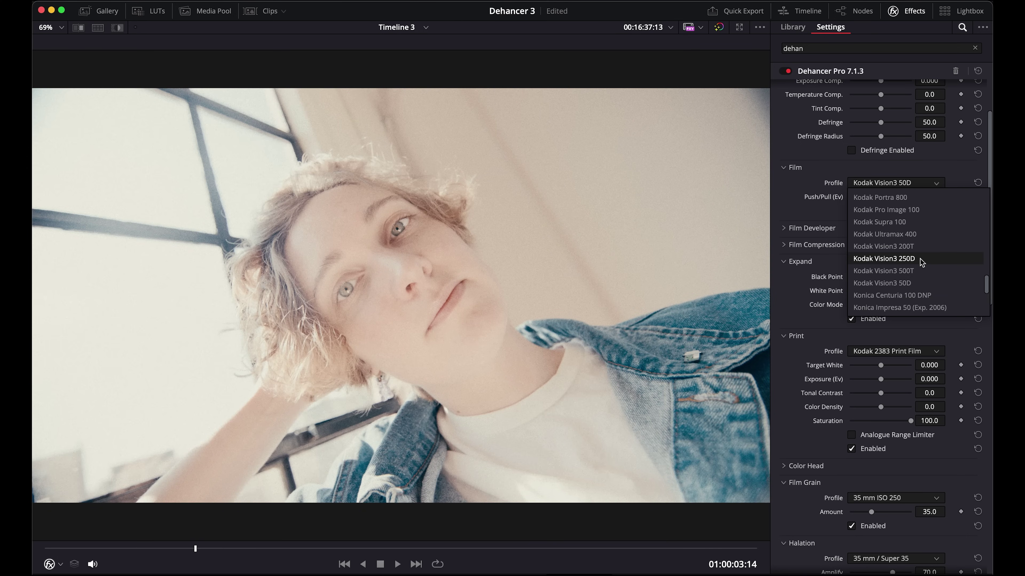
click(872, 259)
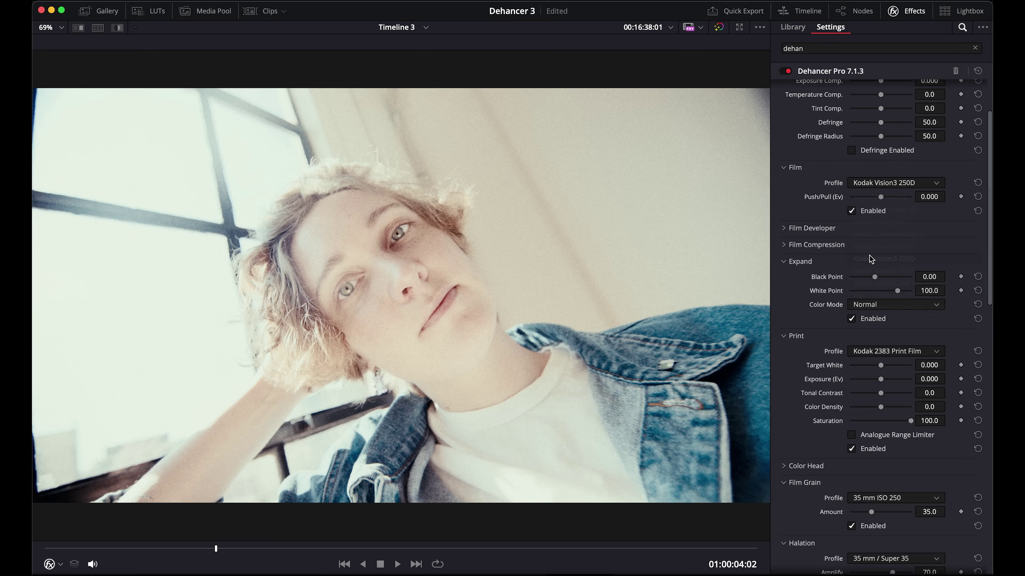
click(874, 186)
click(876, 284)
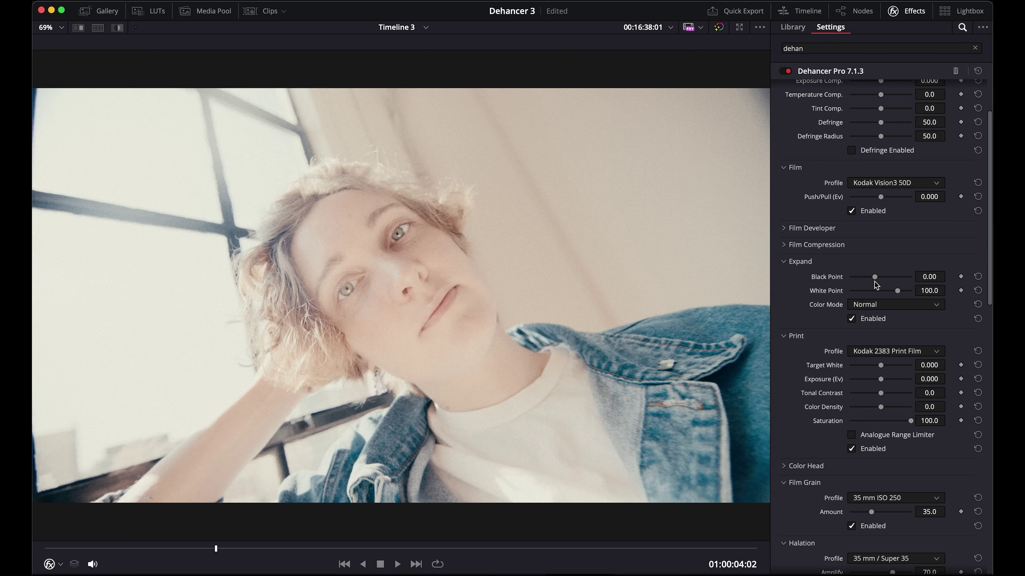
drag(245, 551, 497, 545)
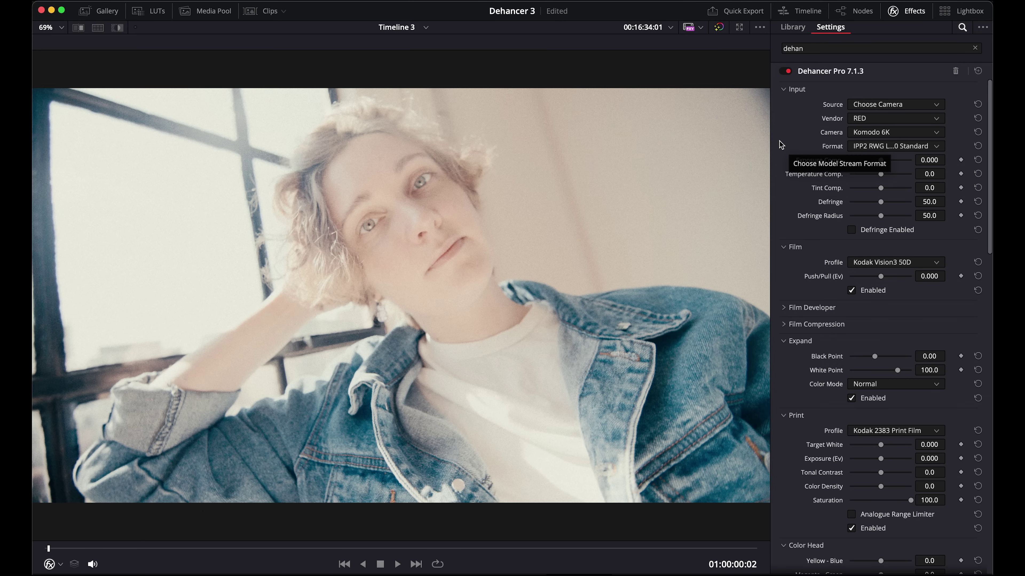
scroll(812, 356, down, 3)
scroll(812, 357, down, 2)
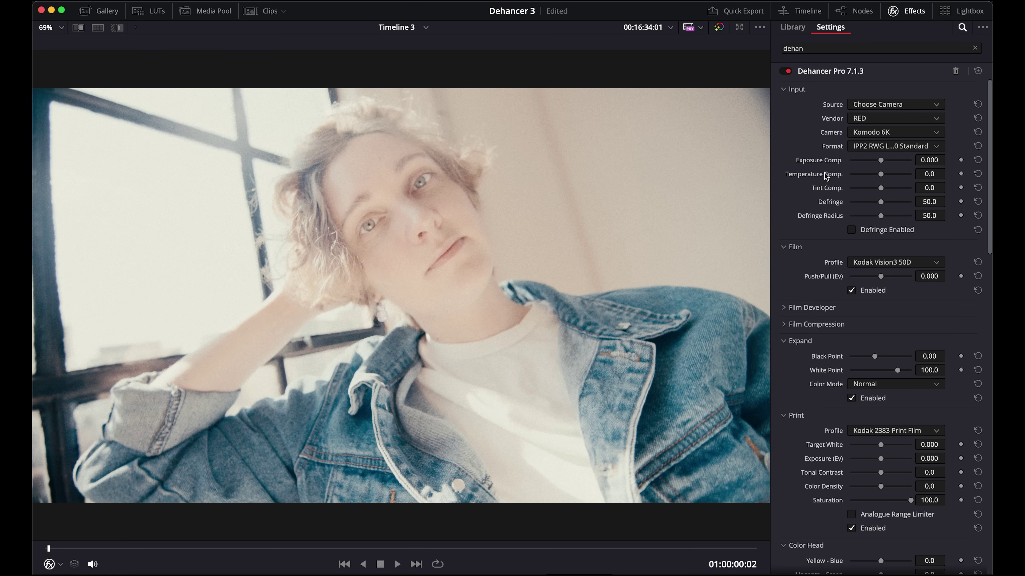
drag(880, 161, 874, 137)
Step: Try a darker Input Exposure Comp. on the wide shot, then reset it to 0.000
key(alt+f)
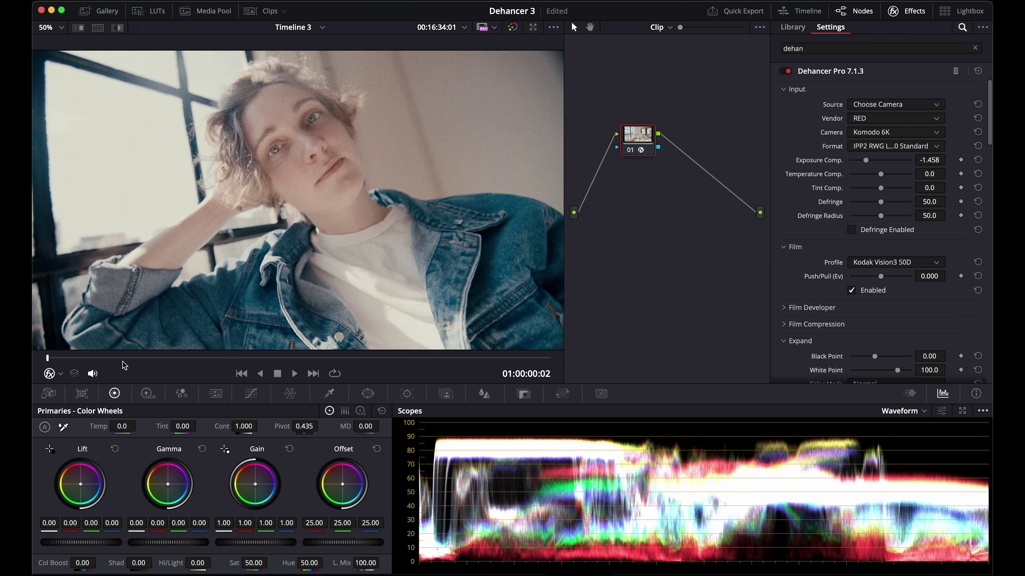
drag(126, 357, 392, 358)
drag(866, 160, 864, 162)
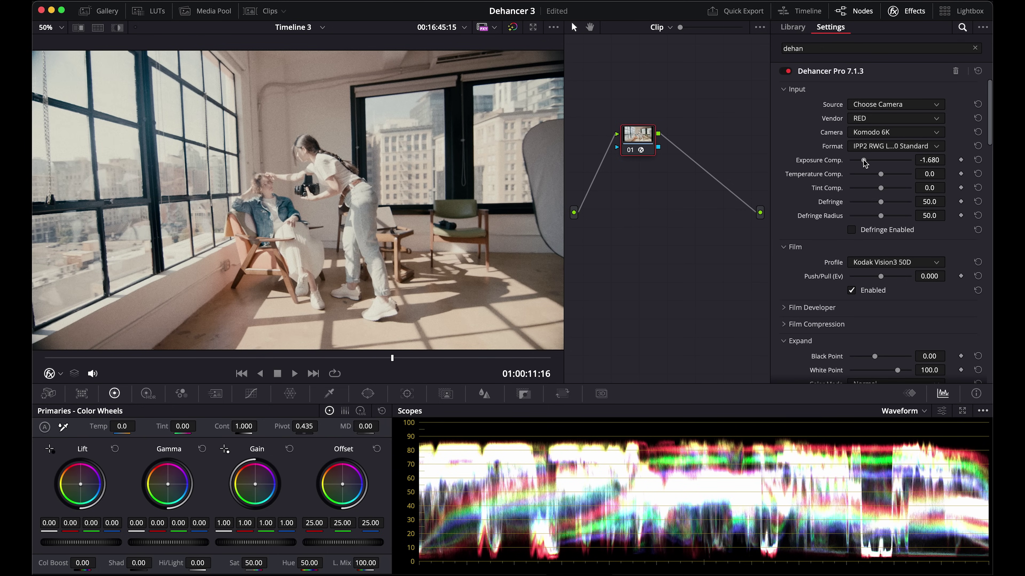
drag(293, 358, 132, 358)
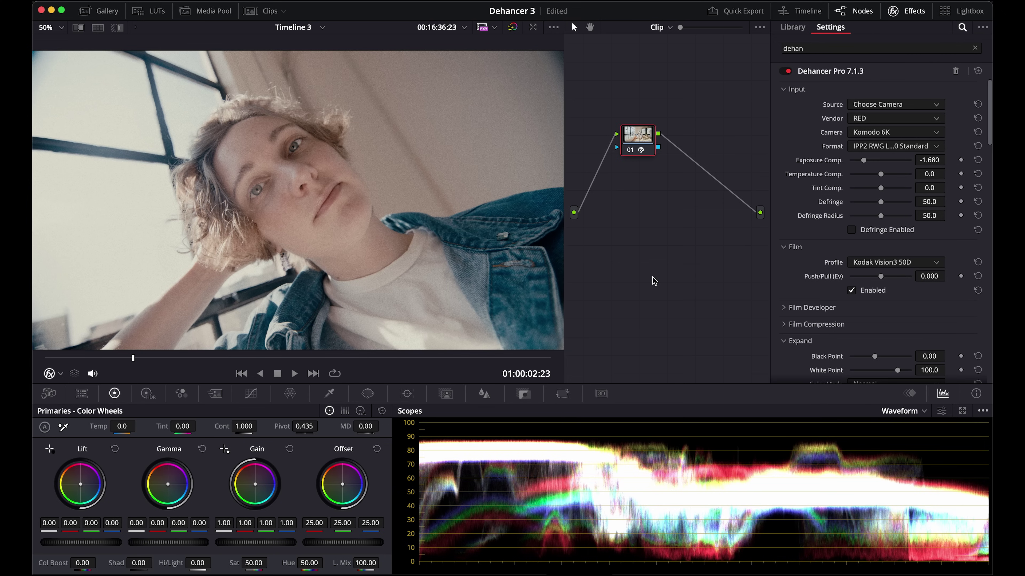
click(978, 160)
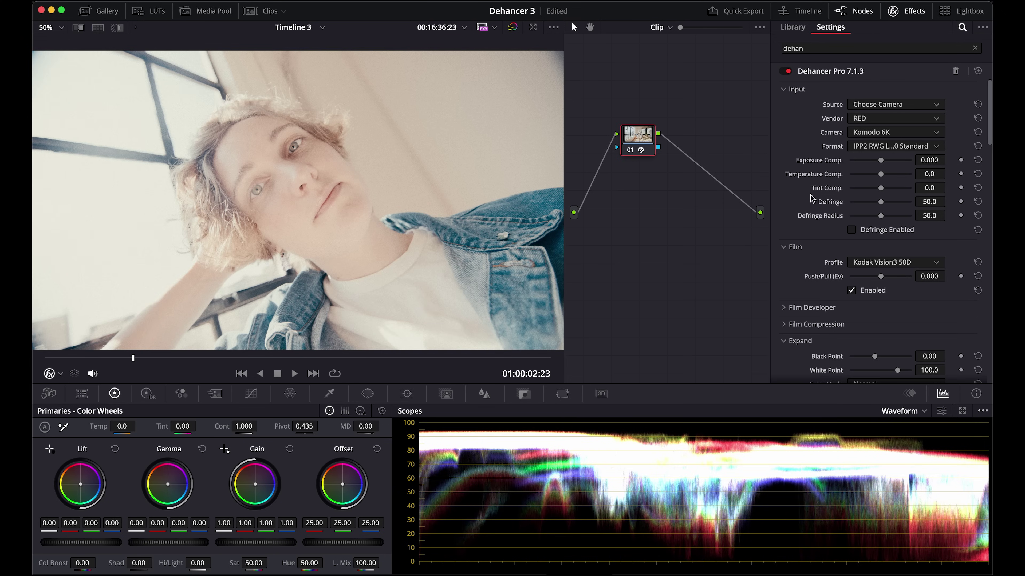
Step: Lower the Print Exposure to -1.953, comparing it against the original with a split wipe
scroll(812, 198, down, 10)
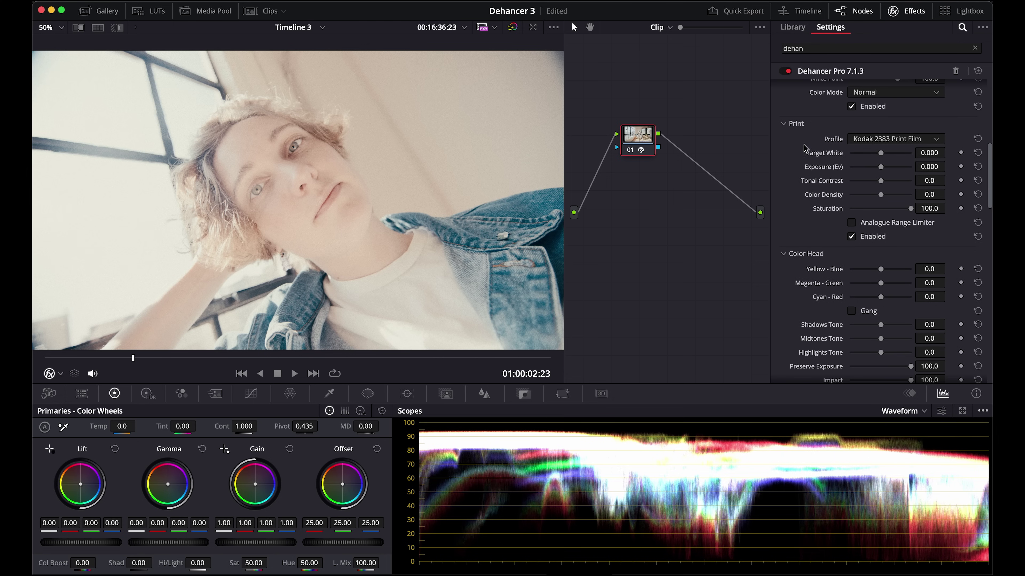
drag(881, 169, 867, 169)
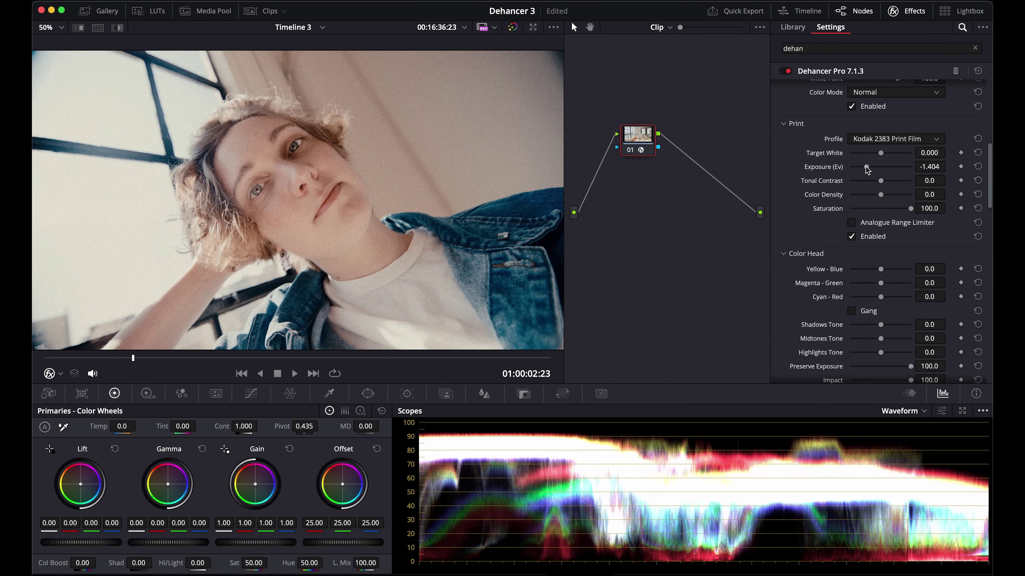
double_click(867, 170)
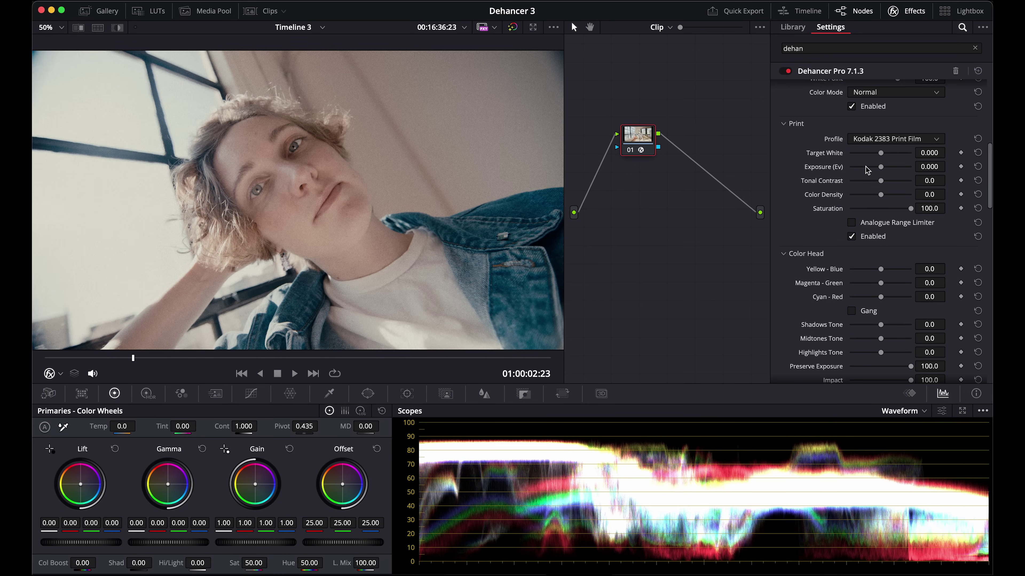
double_click(867, 169)
key(super+w)
scroll(867, 169, up, 1)
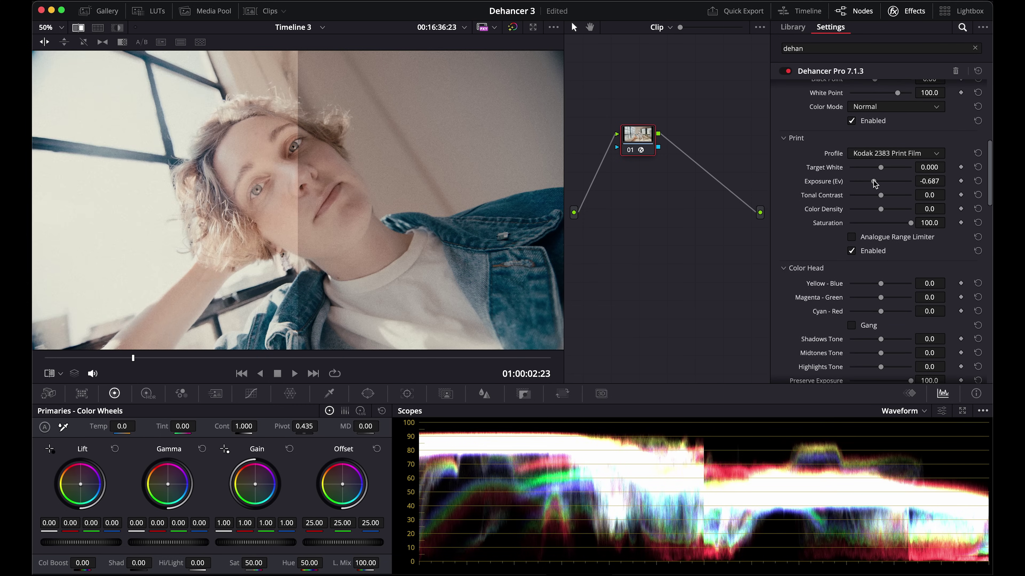
drag(867, 184, 862, 184)
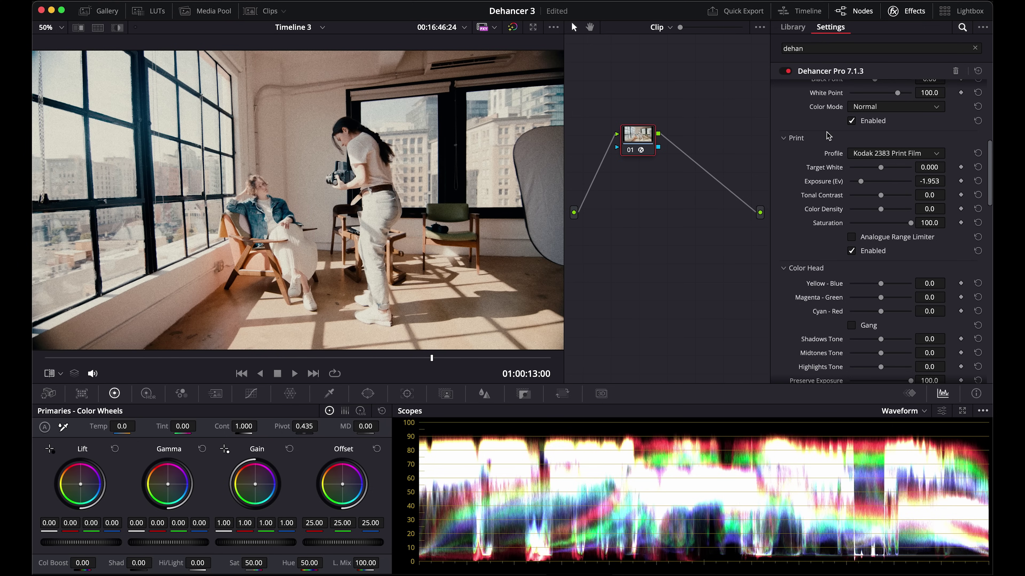
Step: On the close-up, raise Film Developer Color Boost to 35.8 and toggle it off and on to compare
scroll(807, 201, up, 1)
click(137, 358)
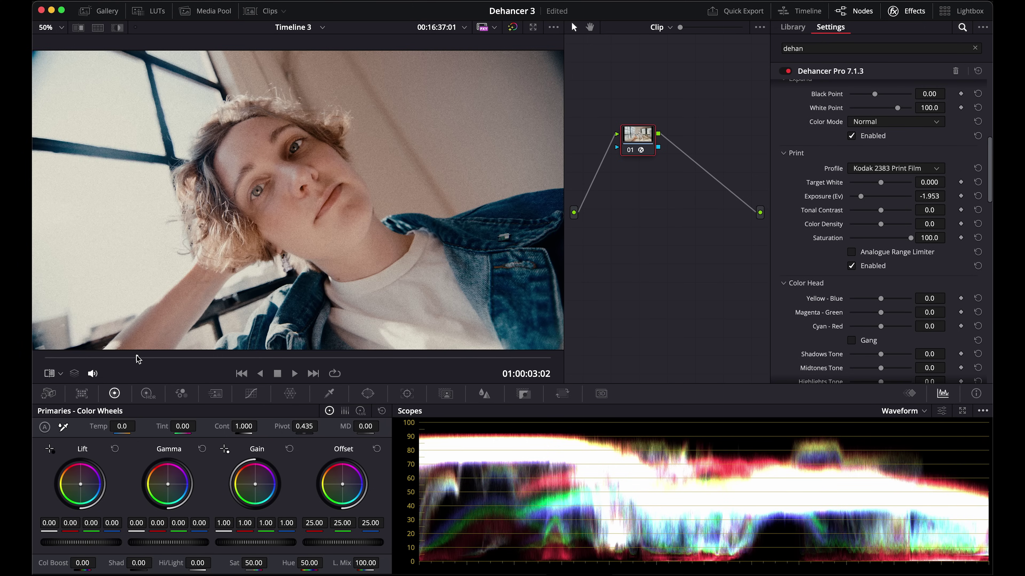
scroll(822, 137, up, 4)
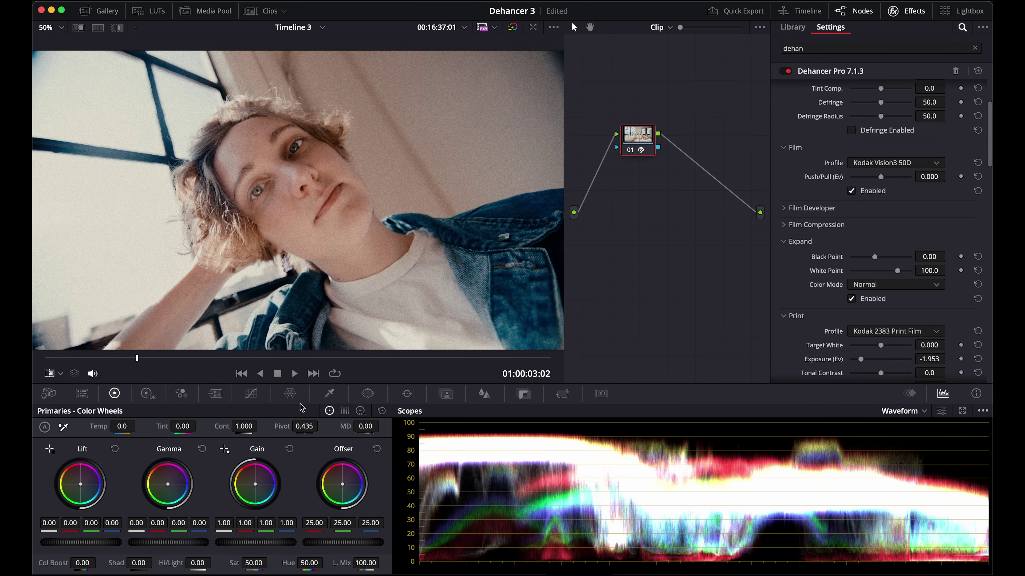
click(785, 208)
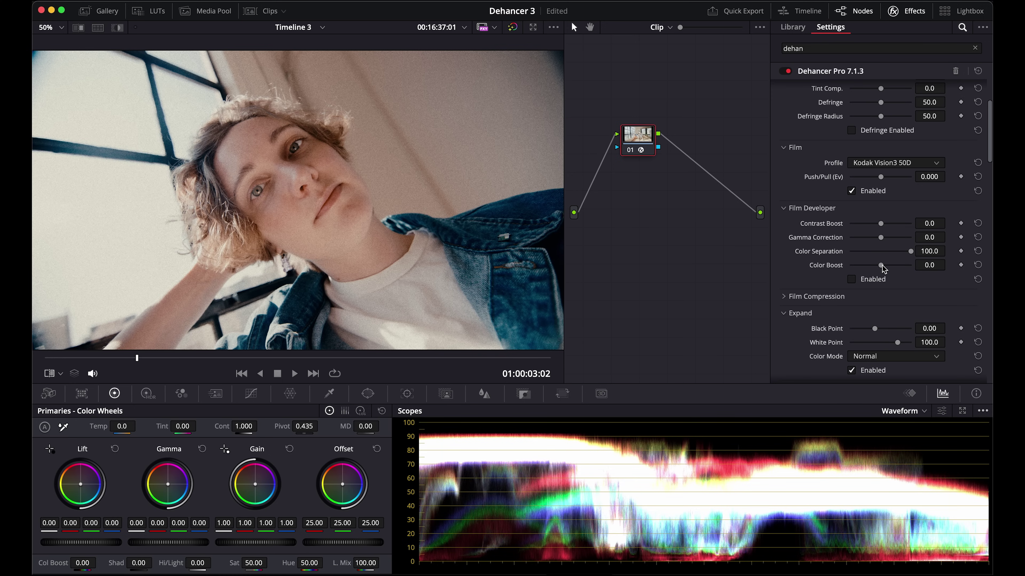
drag(882, 266, 892, 267)
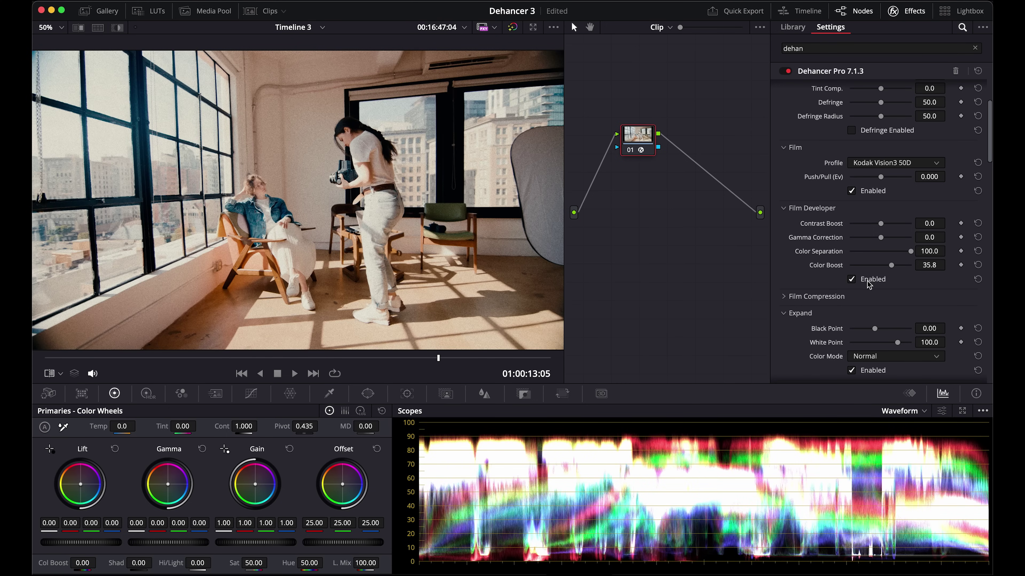
click(851, 279)
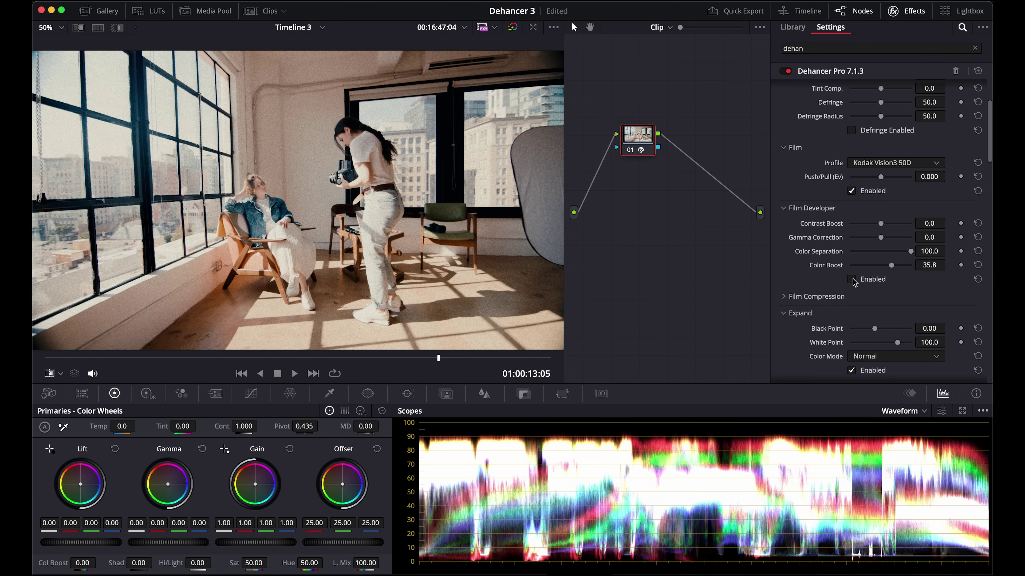
click(851, 279)
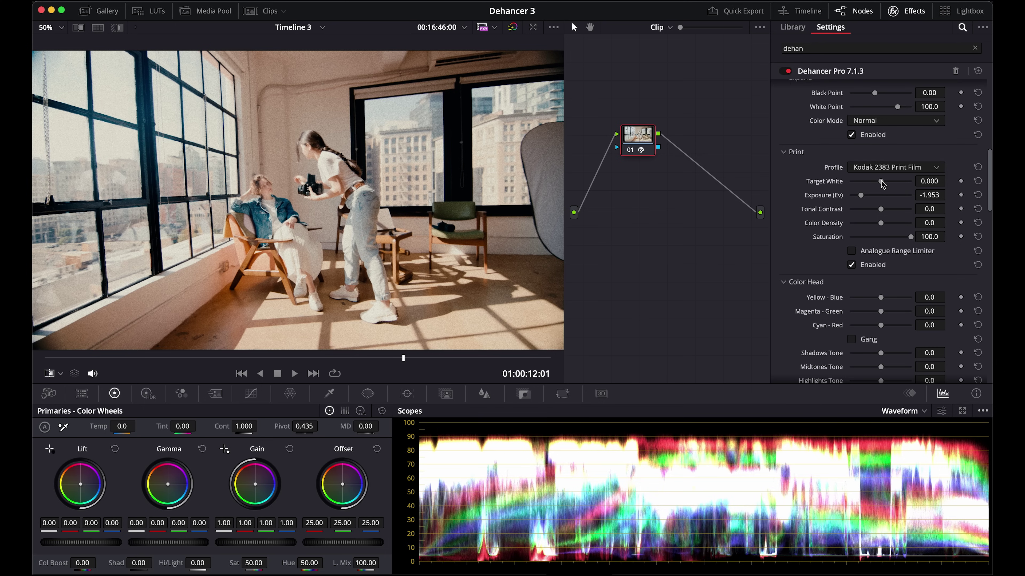
scroll(882, 184, up, 10)
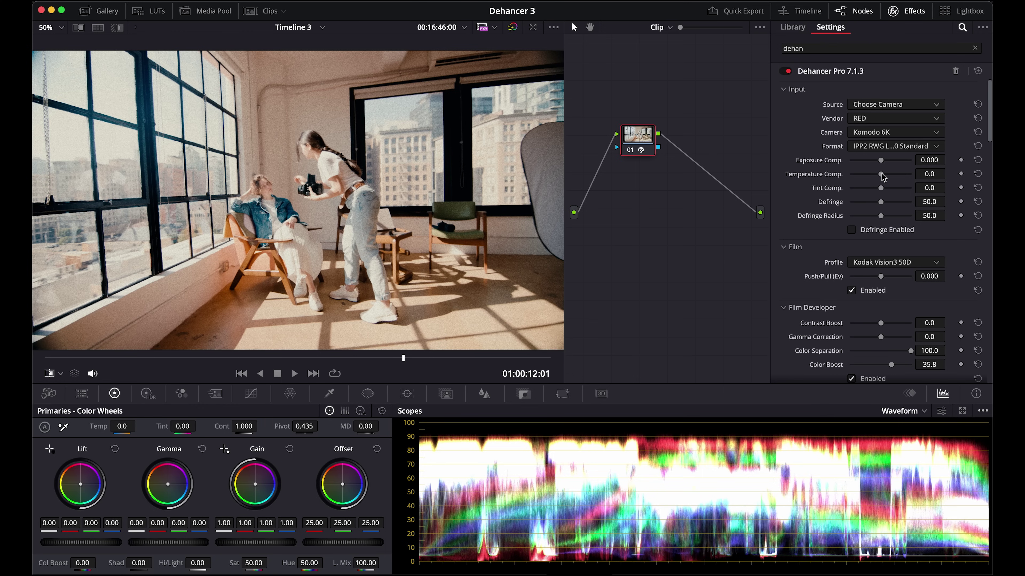
Step: Try a warmer temperature compensation, save it as a grade version, then reset it to zero
drag(883, 177, 888, 174)
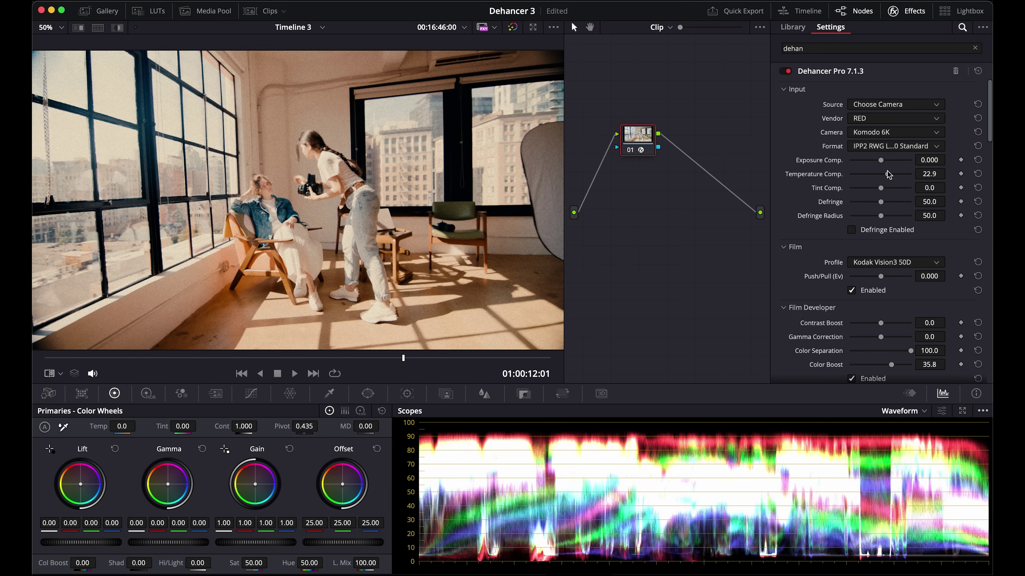
key(super+y)
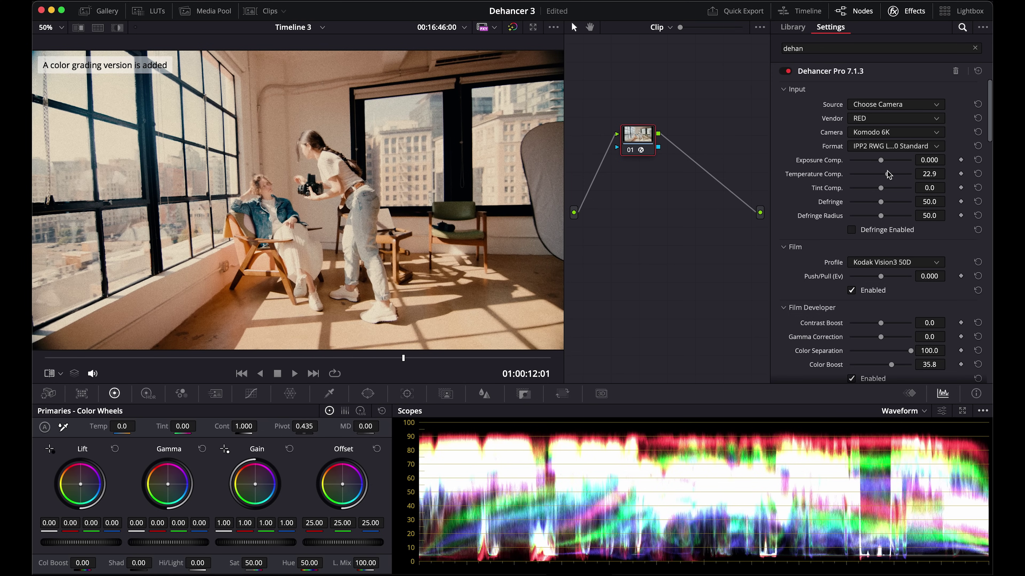
double_click(829, 174)
Step: Lower Target White, save another version, reset it to 0.000, and compare saved versions
scroll(828, 225, down, 3)
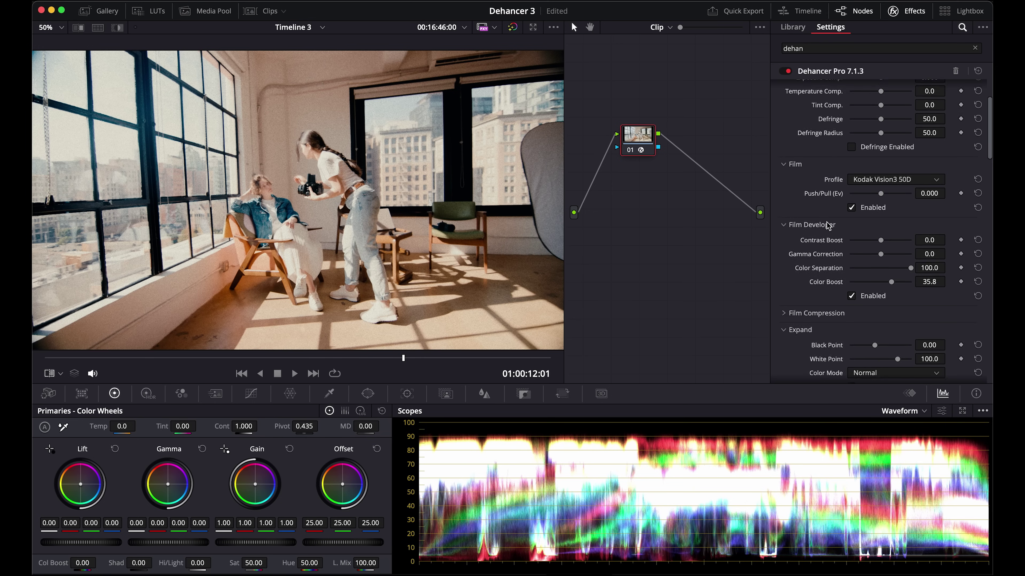
scroll(828, 225, down, 5)
scroll(828, 225, down, 3)
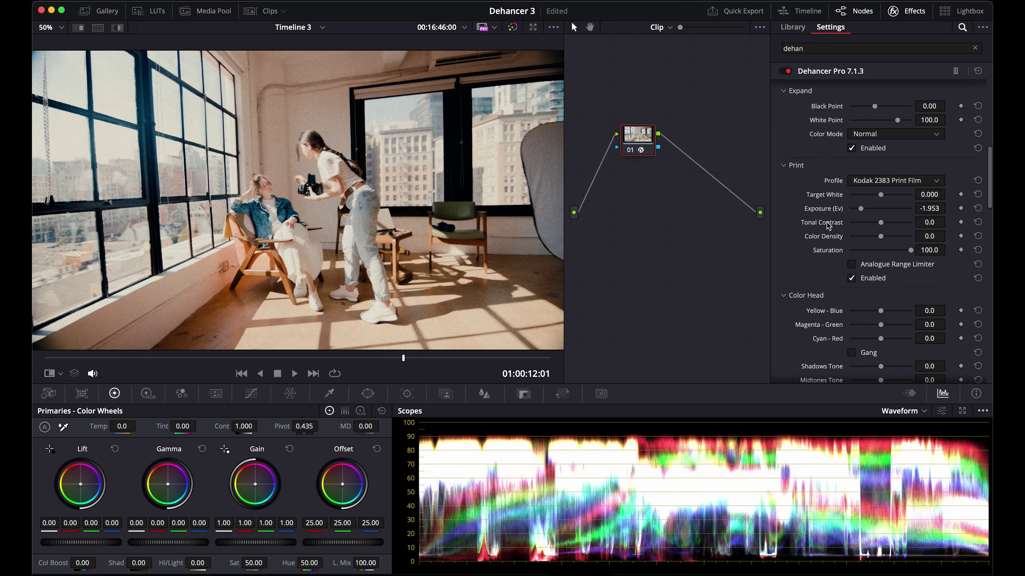
drag(881, 194, 853, 195)
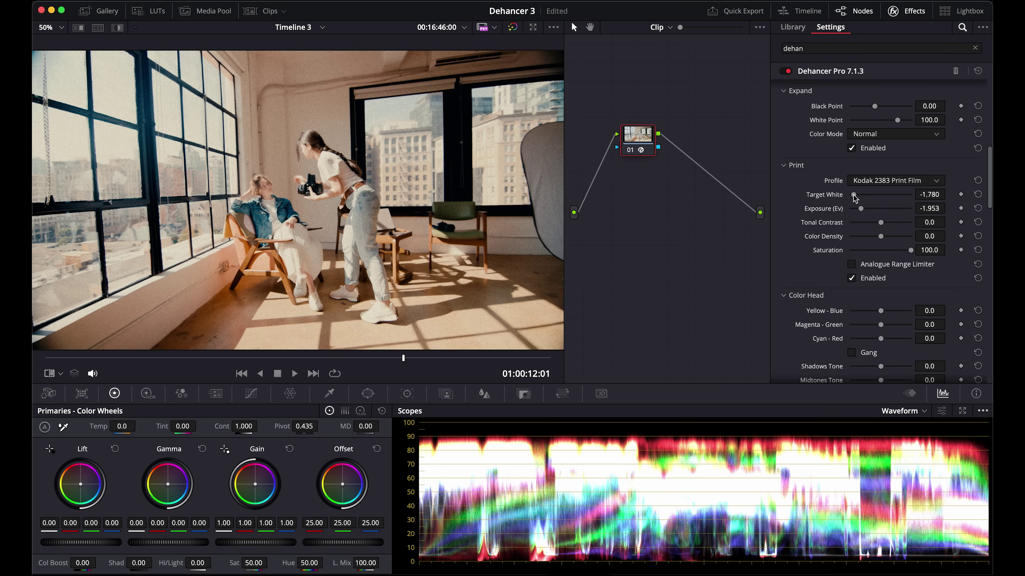
key(super+y)
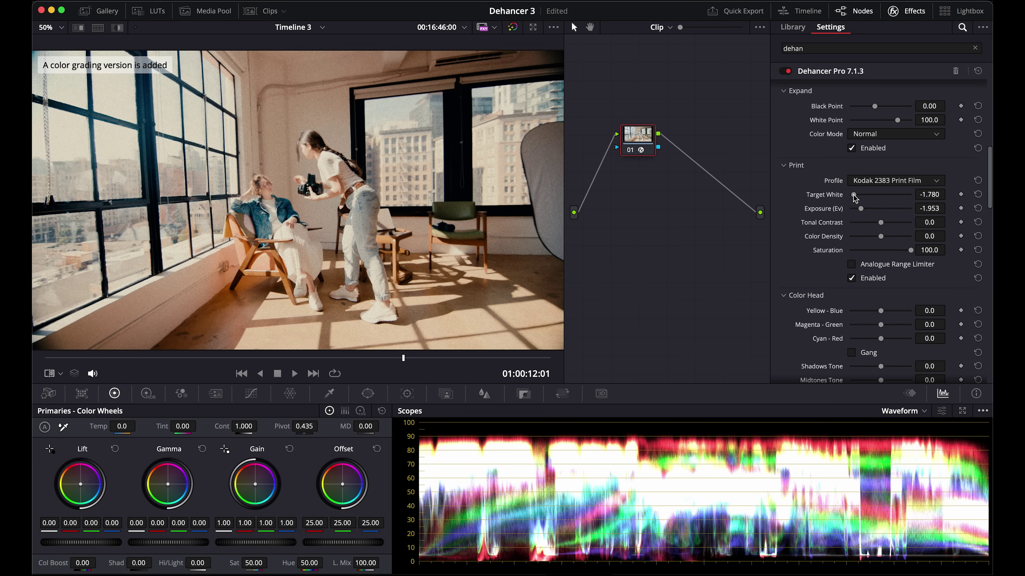
double_click(826, 198)
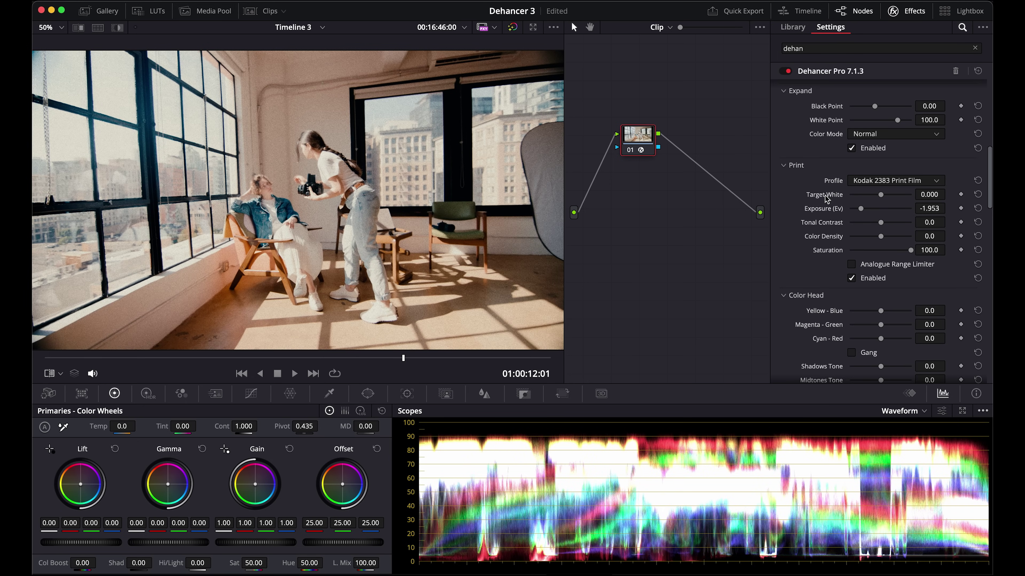
key(super+b)
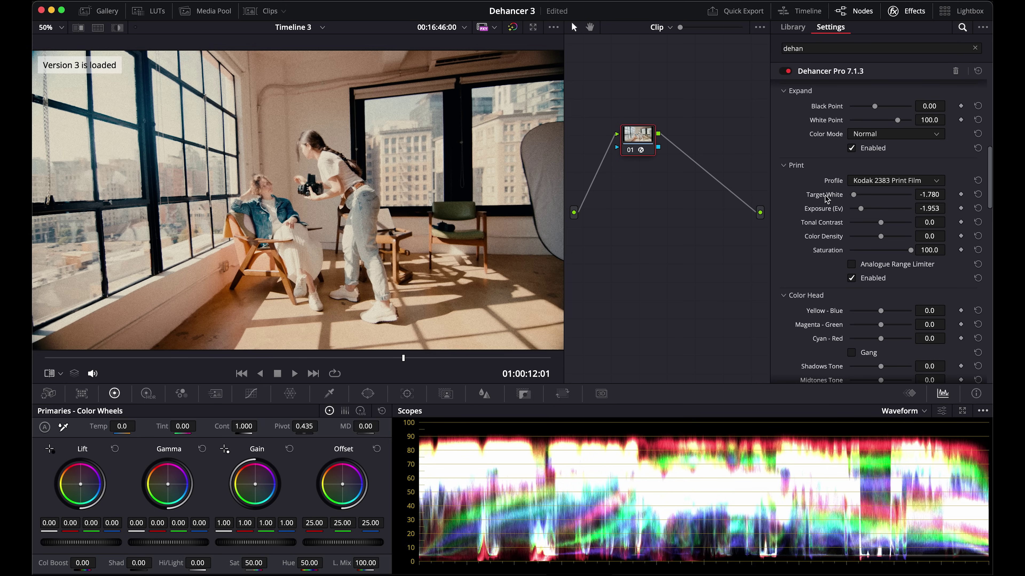
key(super+b)
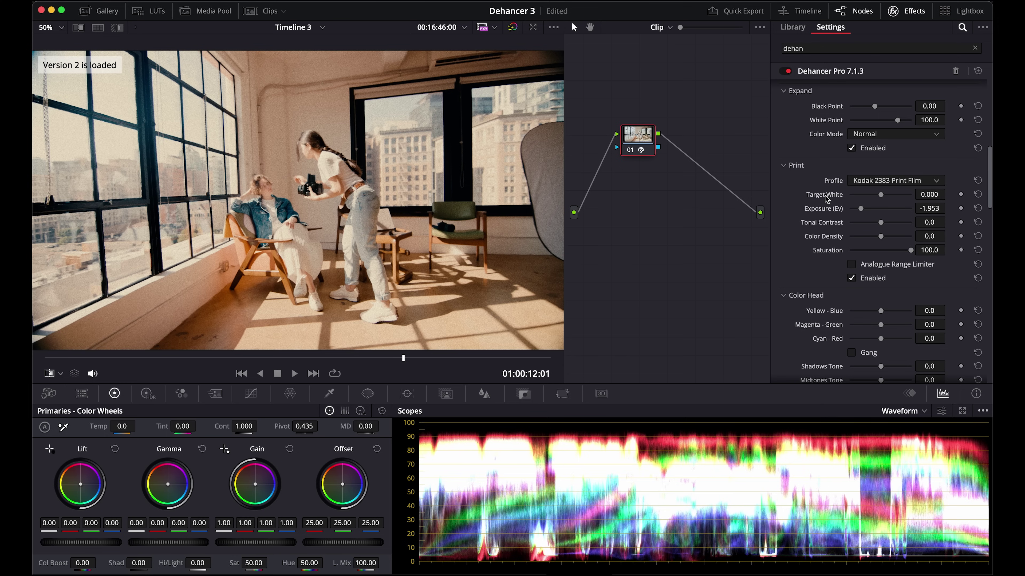
Step: Scroll the Dehancer settings down past Print to the Color Head section
scroll(828, 151, up, 10)
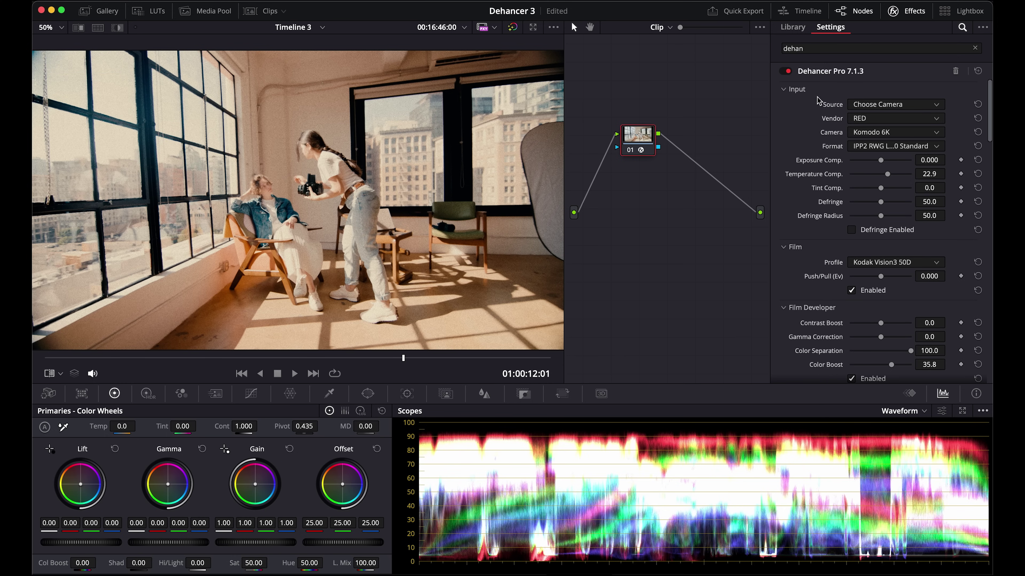
scroll(832, 205, down, 8)
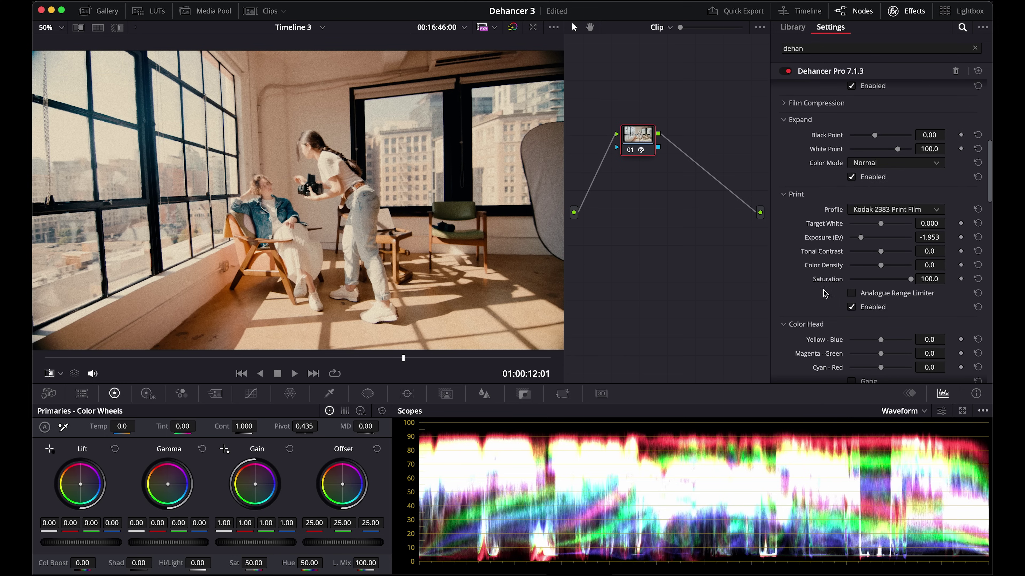
scroll(823, 282, down, 3)
scroll(821, 355, down, 2)
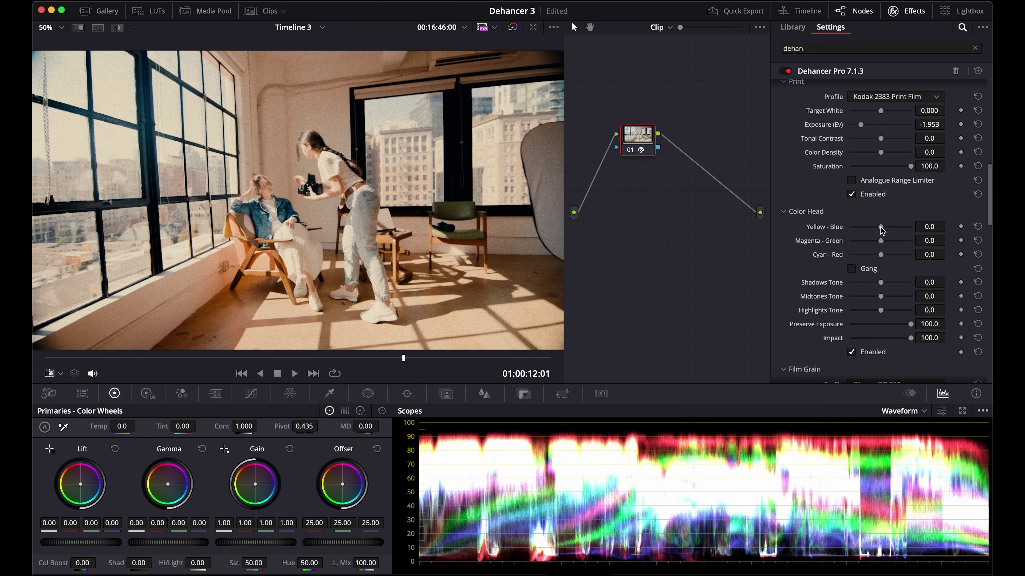
Step: Try a yellow Color Head balance, then reset the balance sliders to zero
mouse_move(881, 229)
mouse_down()
mouse_move(864, 234)
mouse_move(875, 227)
mouse_move(889, 241)
mouse_up()
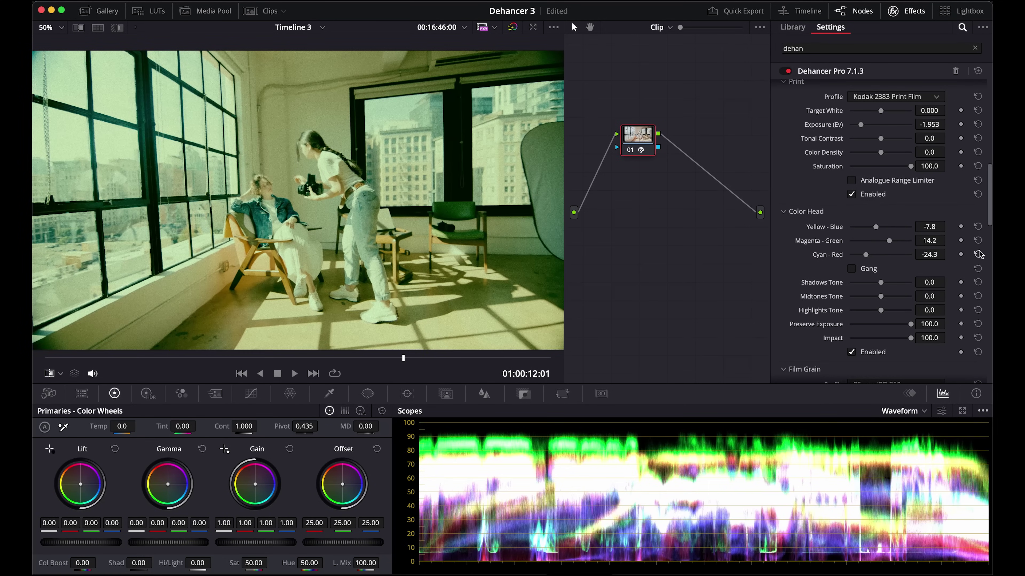
click(977, 241)
click(977, 227)
Step: Set Shadows Tone -15.6, Preserve Exposure 51.4 and Midtones Tone -81.7, toggling Color Head to compare
drag(881, 282, 876, 297)
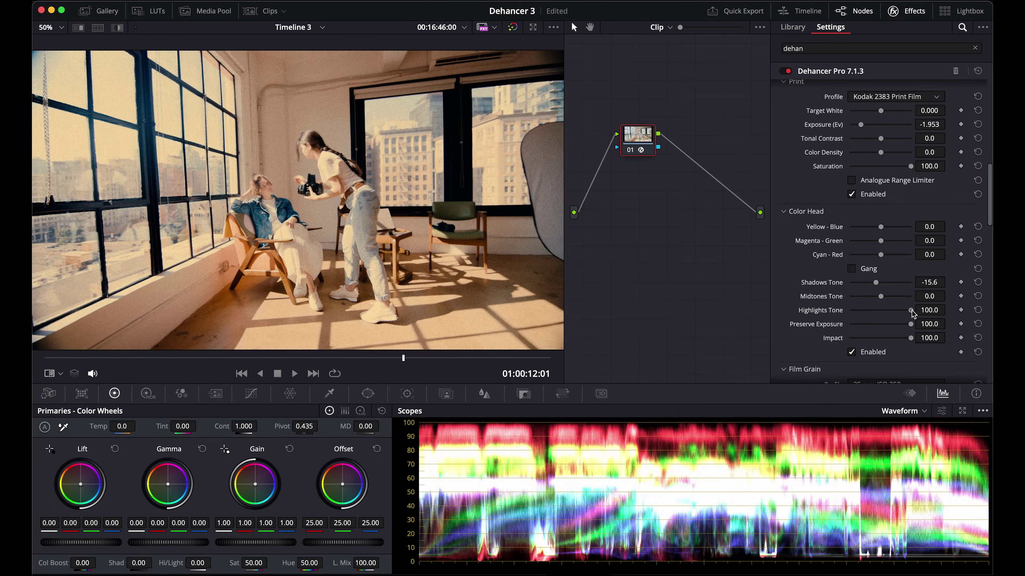
drag(911, 324, 871, 338)
click(851, 352)
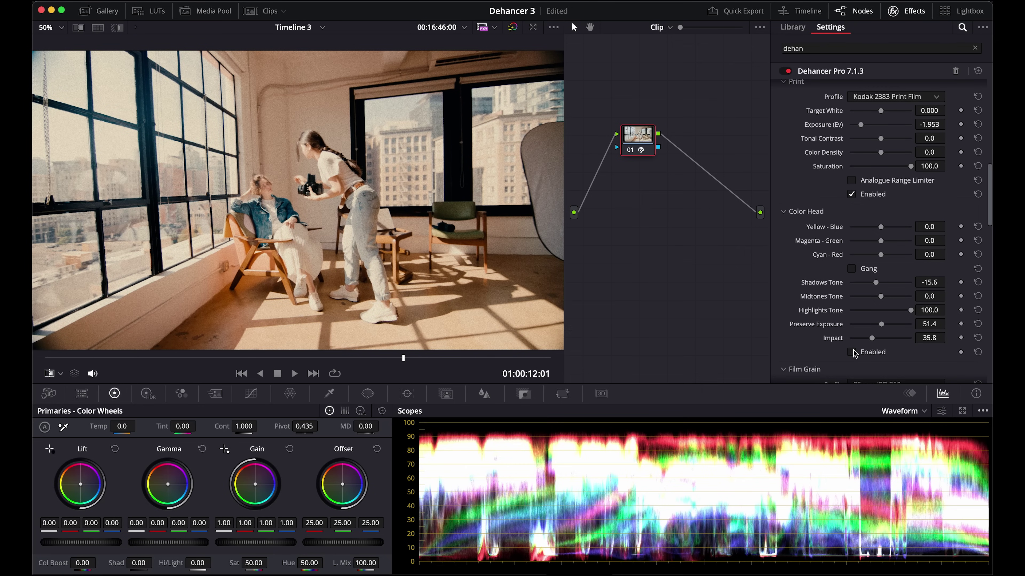
click(852, 353)
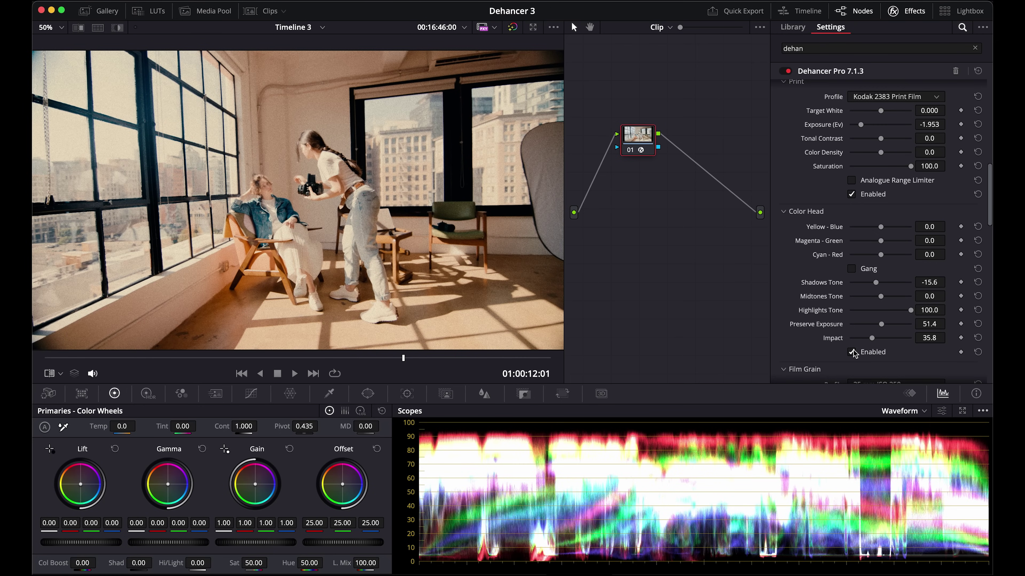
click(852, 353)
click(852, 352)
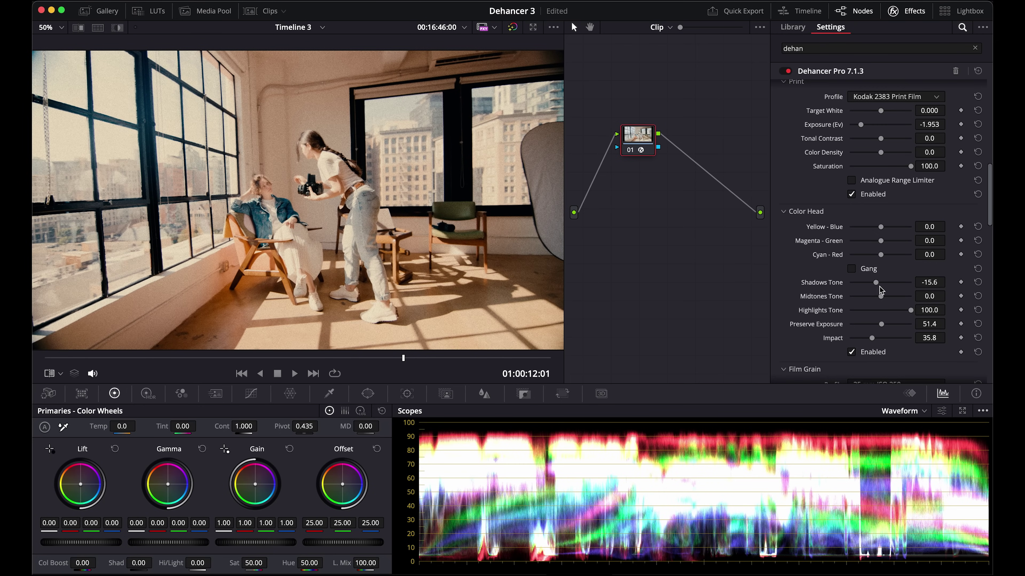
drag(881, 296, 856, 296)
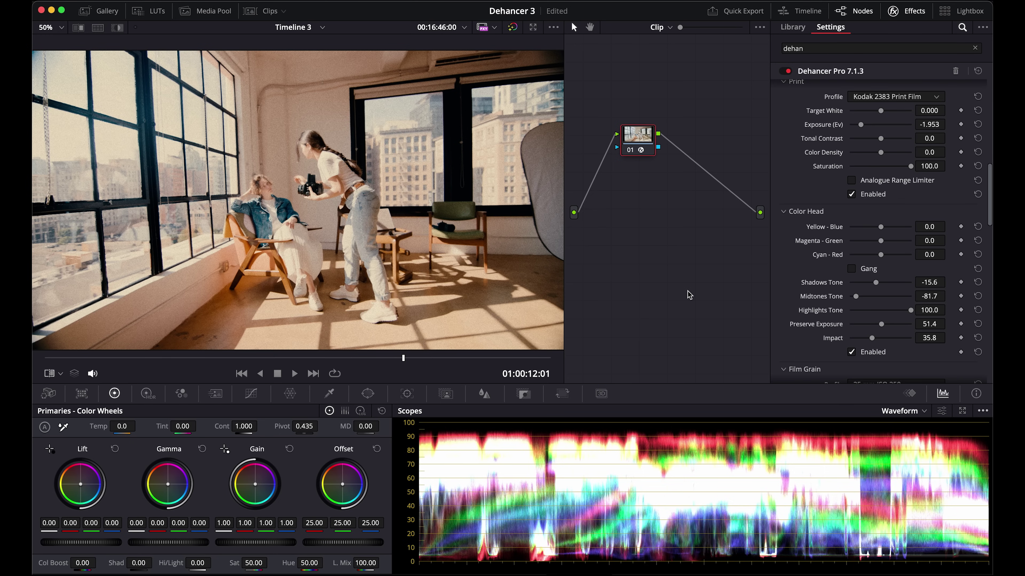
scroll(836, 269, up, 7)
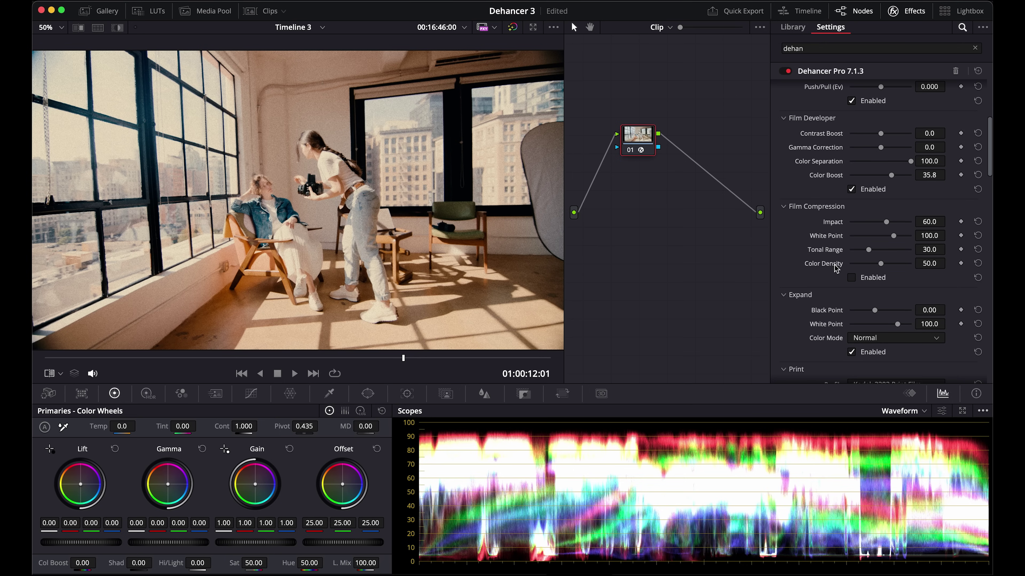
click(851, 278)
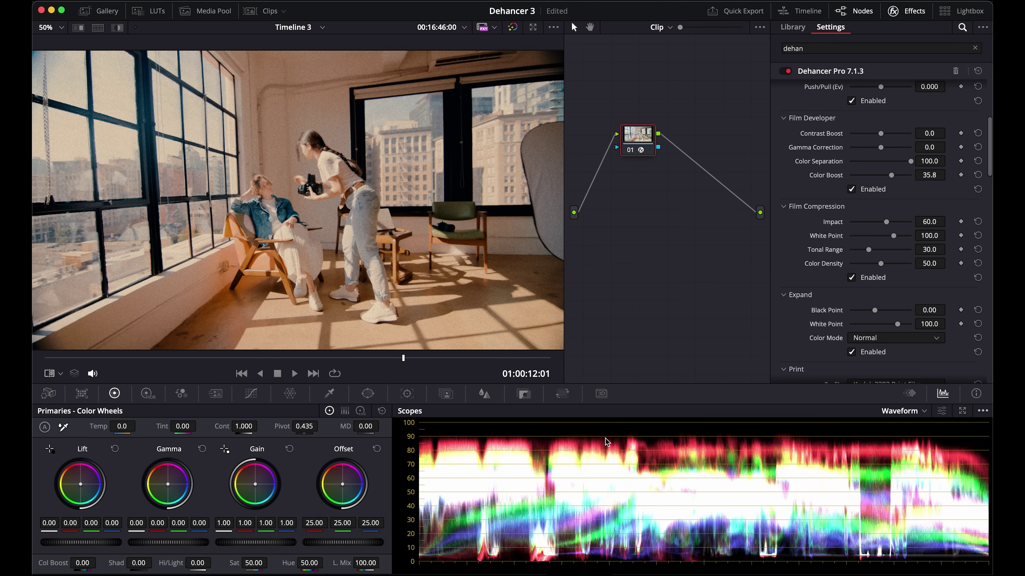
click(851, 278)
click(851, 278)
click(851, 278)
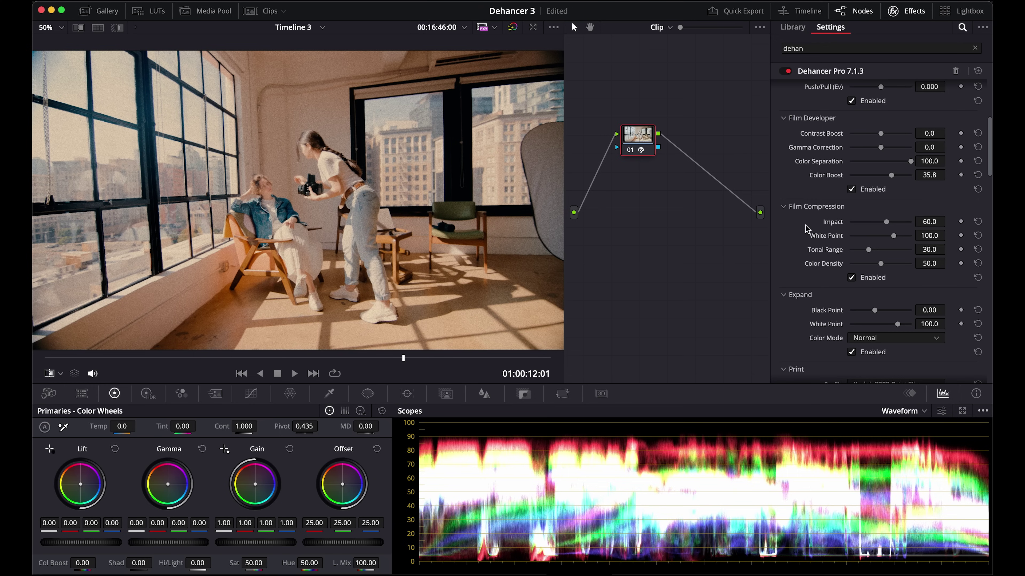
click(852, 277)
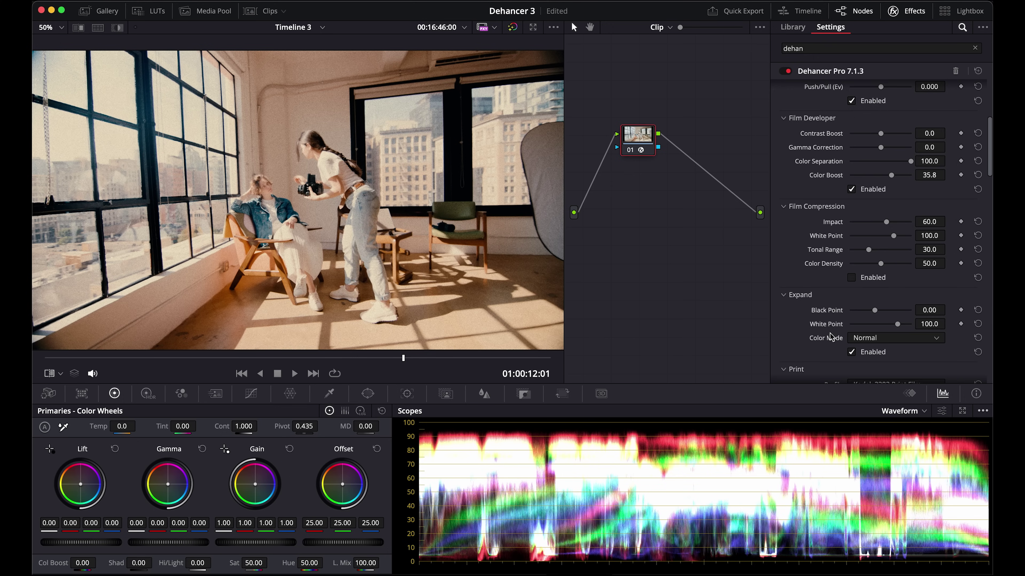
scroll(851, 243, down, 10)
Step: Switch on Dehancer's 35 mm ISO 250 film grain, halation (compared once) and bloom
click(851, 188)
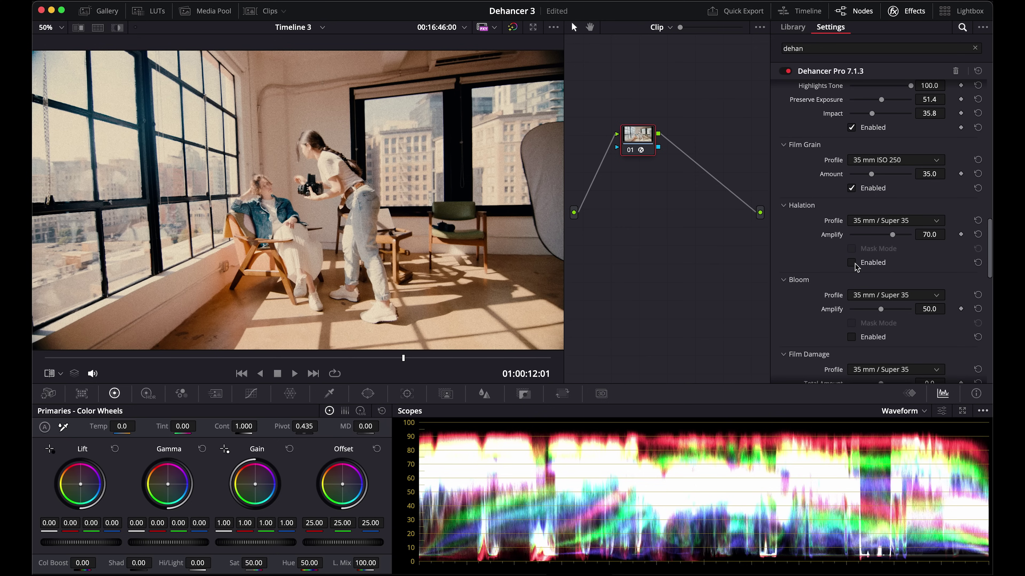
click(852, 263)
click(852, 262)
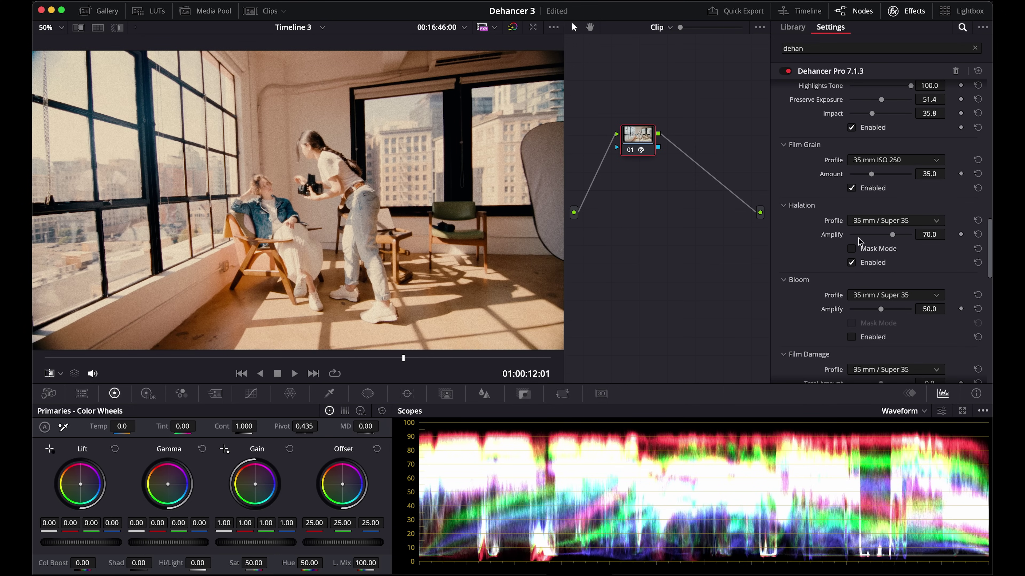
click(852, 337)
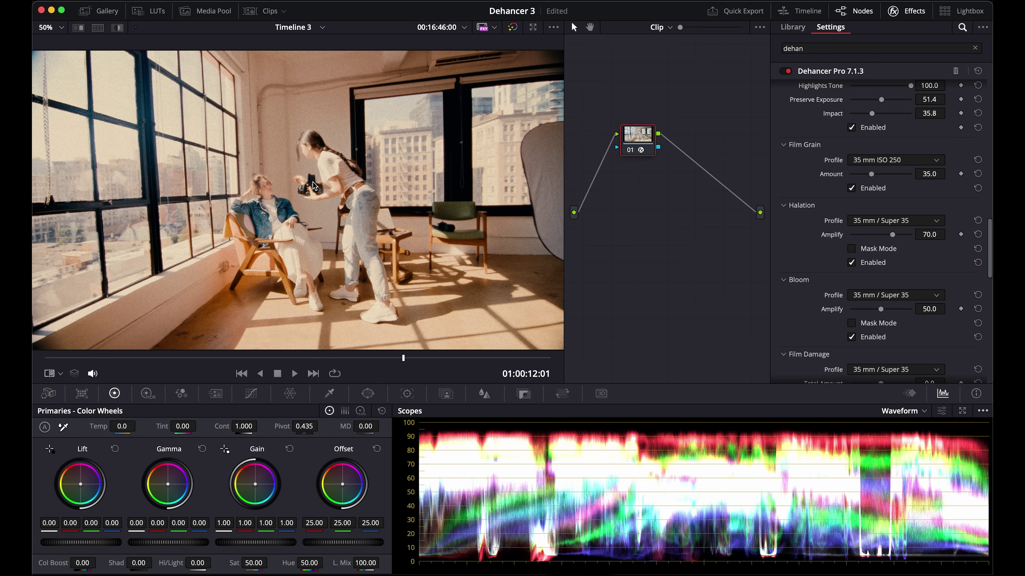
key(alt+f)
scroll(795, 325, down, 5)
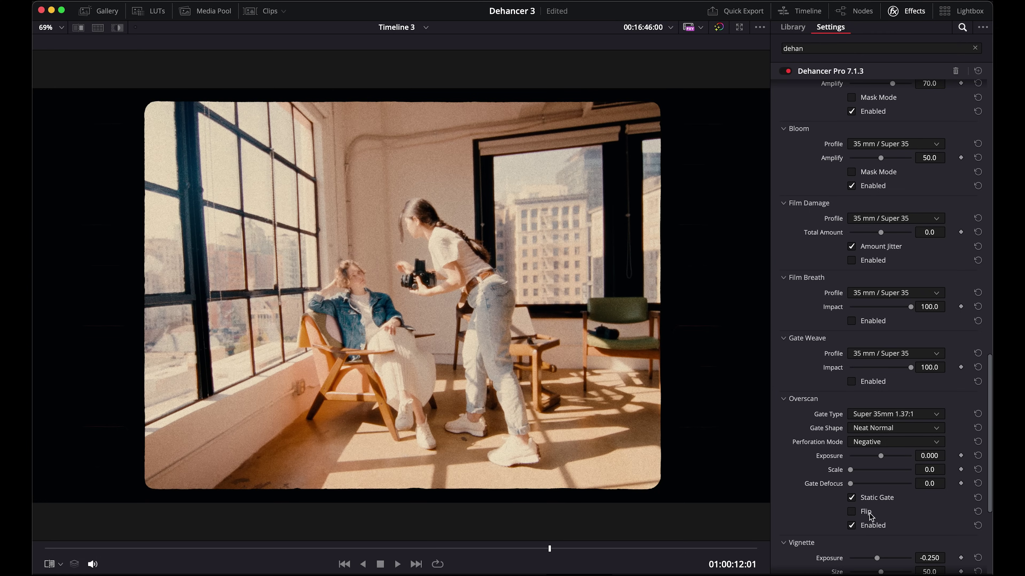
Step: Raise Overscan Exposure to 1.120 to reveal the Super 35mm gate perforations
drag(881, 456, 897, 456)
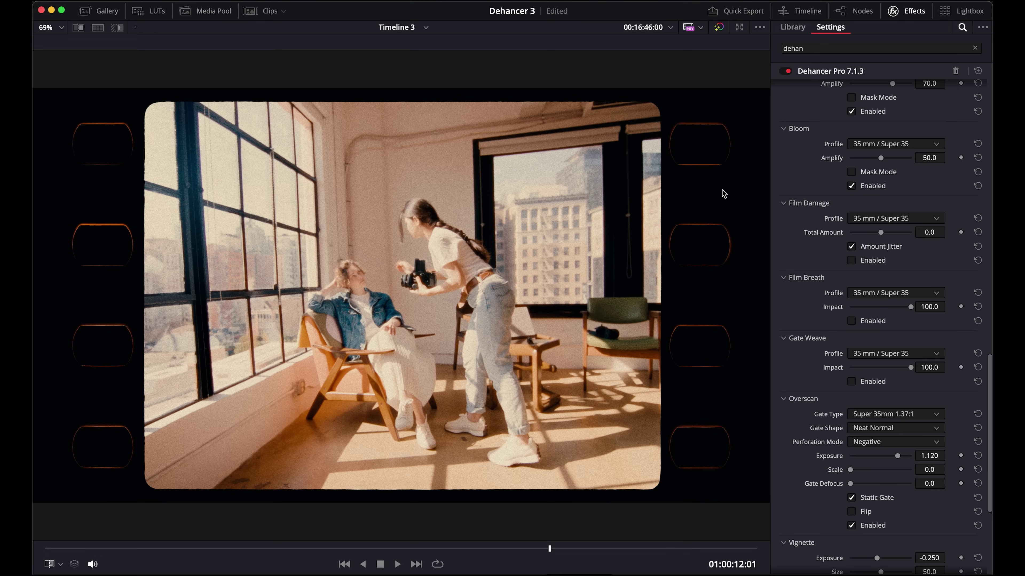
scroll(769, 327, down, 5)
scroll(785, 460, up, 15)
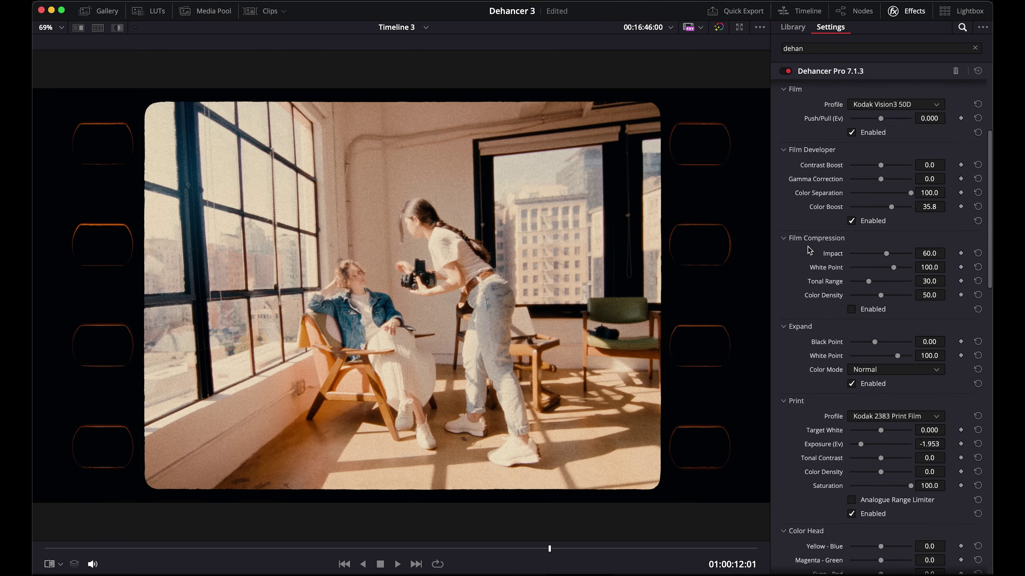
scroll(809, 251, up, 3)
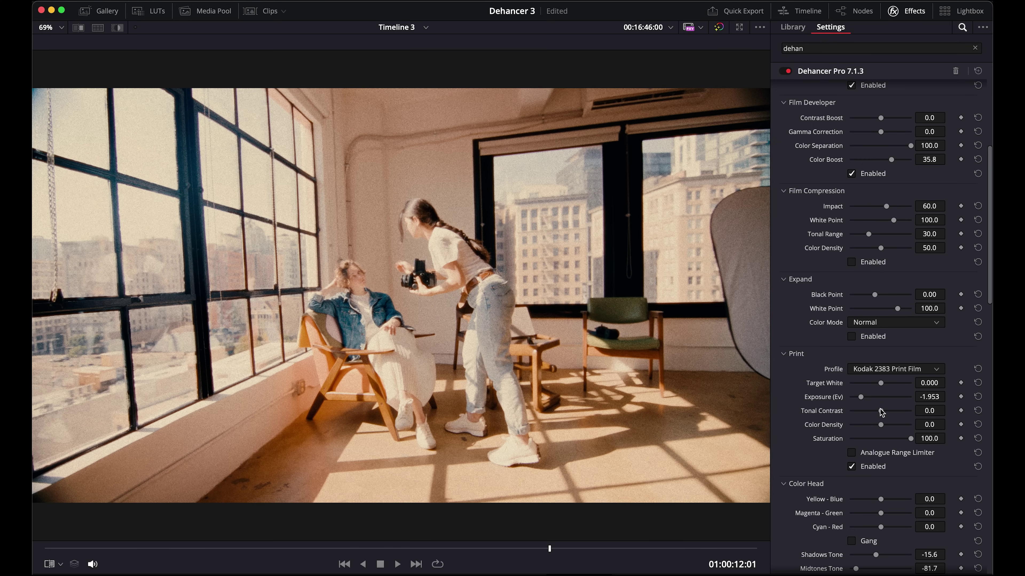
Step: Set print tonal contrast -15.1 and exposure -2.283, compare the print stage, then play
drag(882, 412, 874, 413)
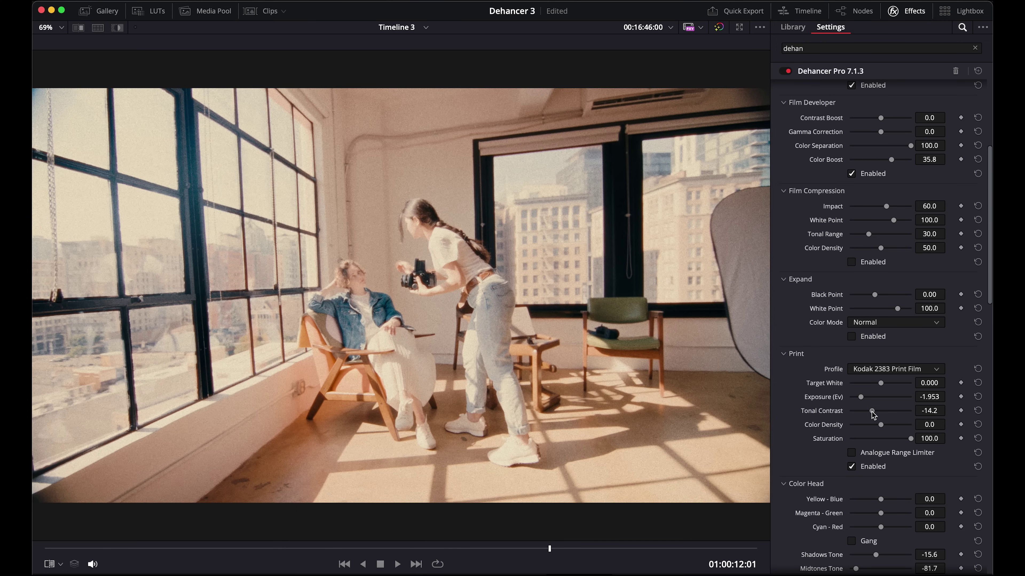
drag(862, 400, 859, 401)
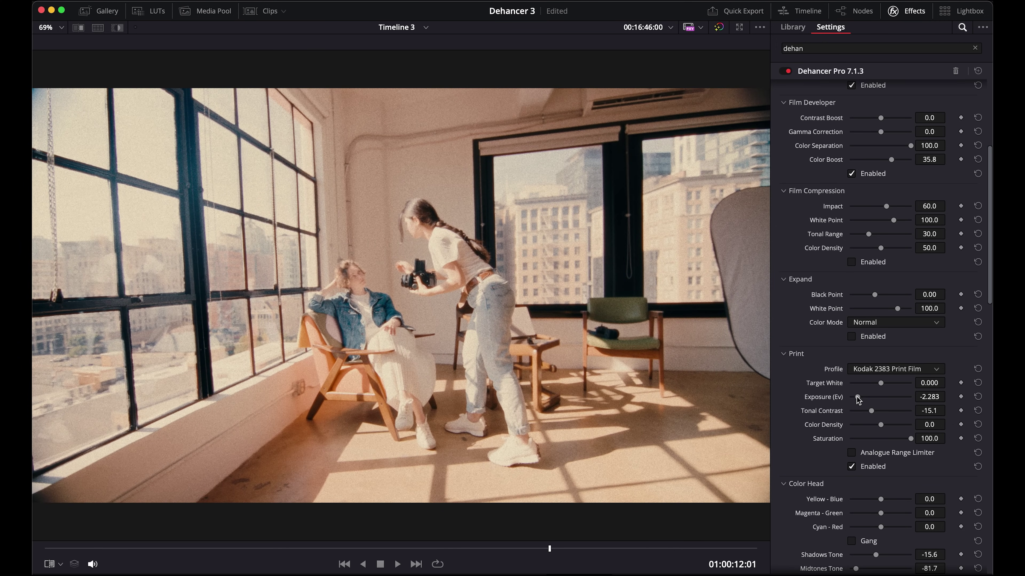
click(853, 469)
click(853, 469)
key(space)
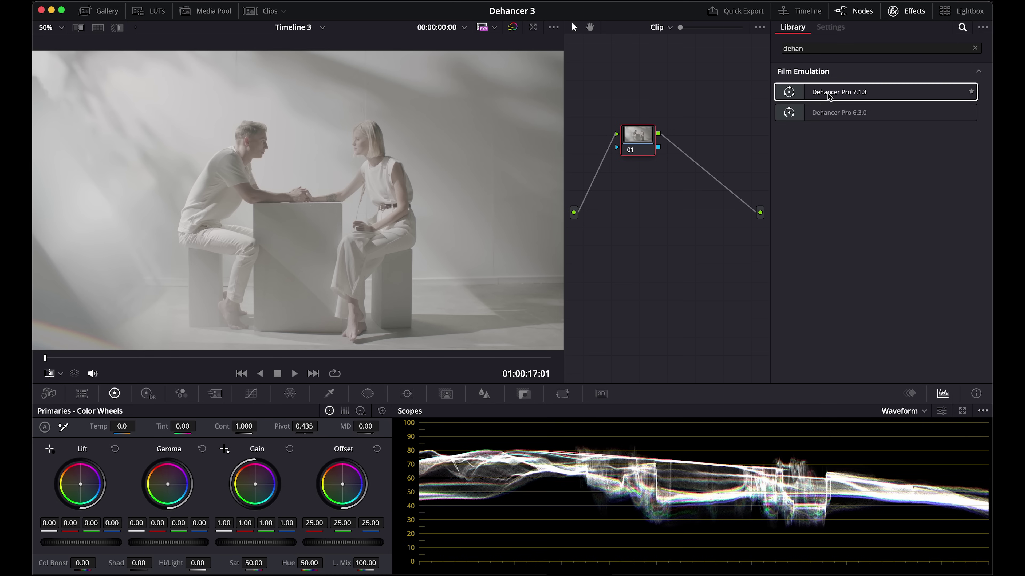
Step: Apply Dehancer Pro 7.1.3 to node 01 and set its input Source to Choose Camera
drag(839, 92, 639, 146)
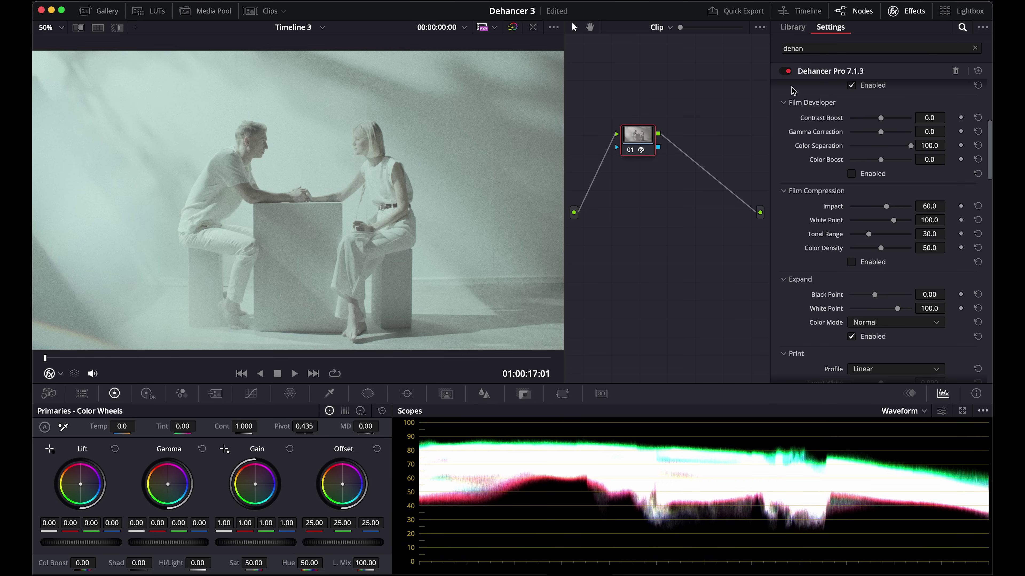
scroll(823, 115, up, 5)
click(855, 106)
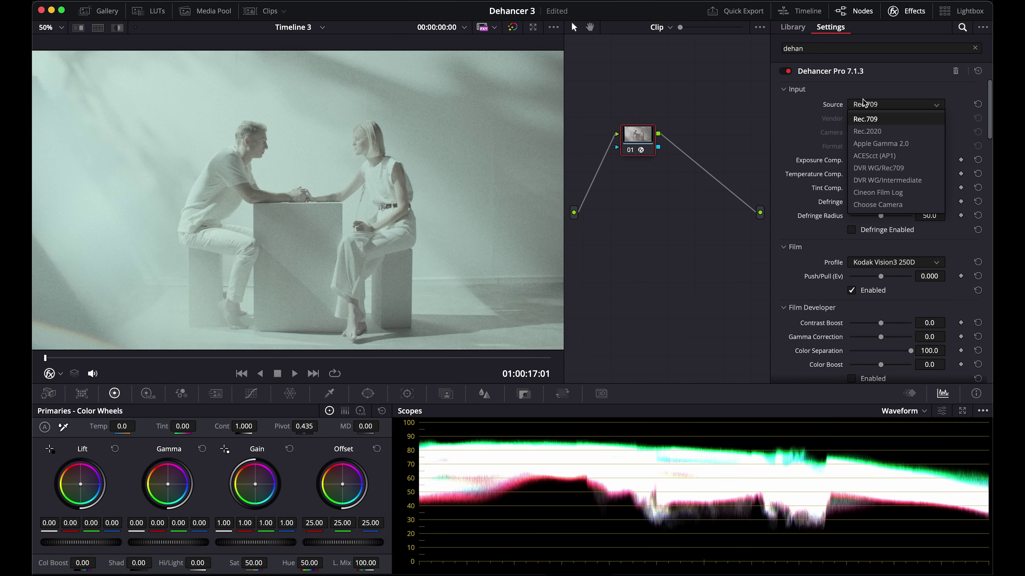
click(879, 208)
Step: Choose Arri as the camera vendor, try Alexa 35, then settle on Alexa Mini
click(860, 119)
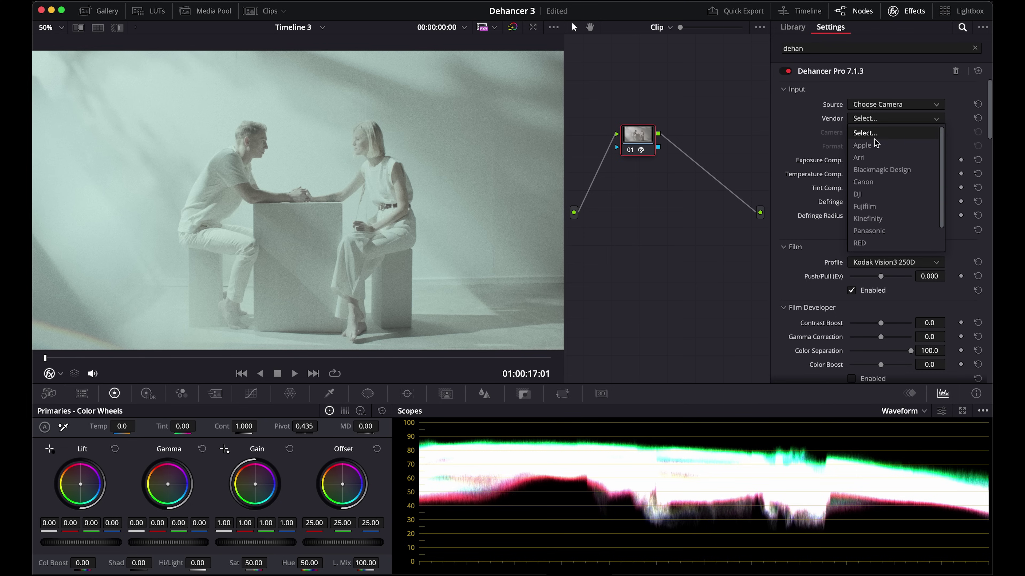
click(874, 158)
click(867, 132)
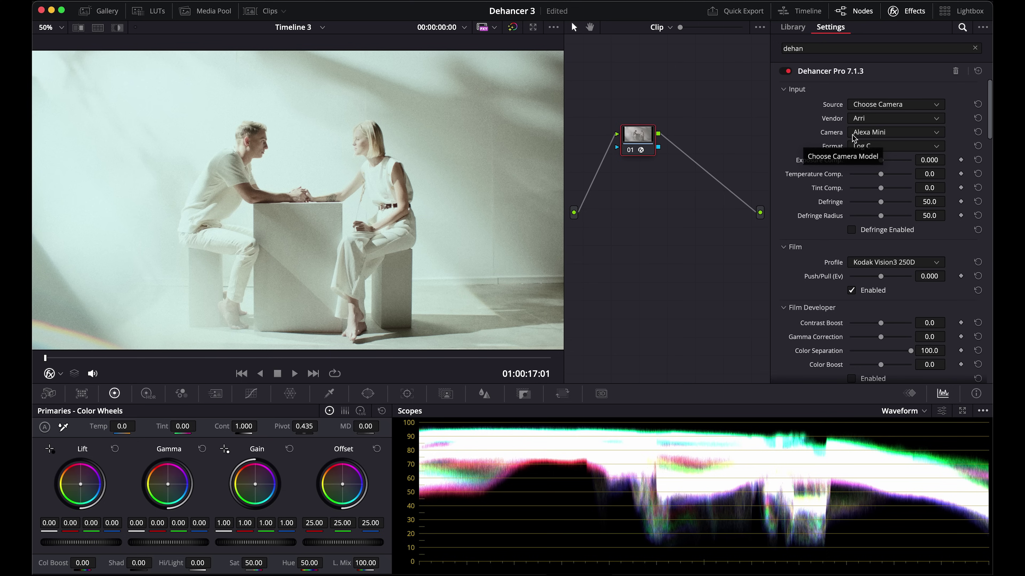
click(871, 133)
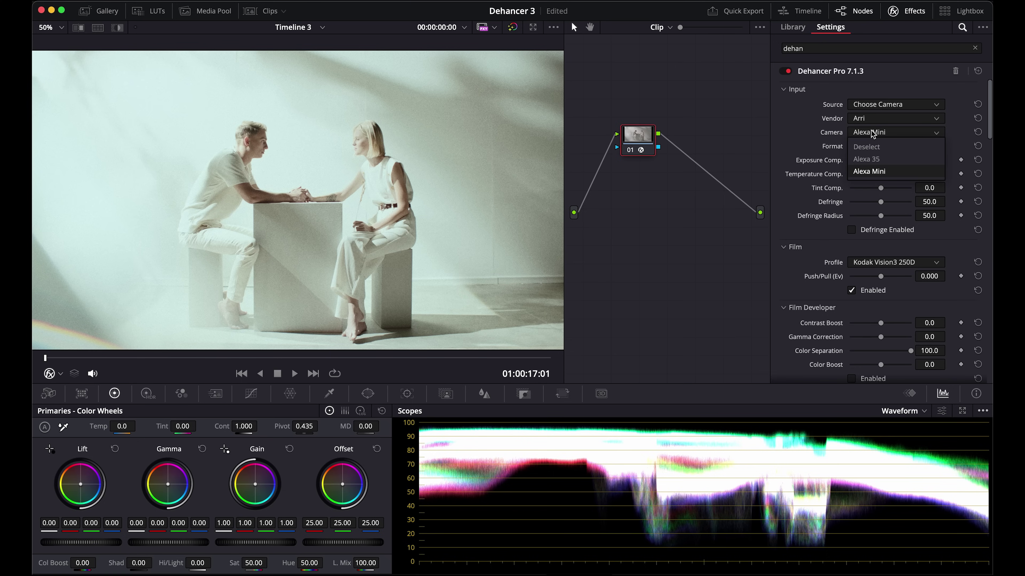
click(873, 159)
click(891, 146)
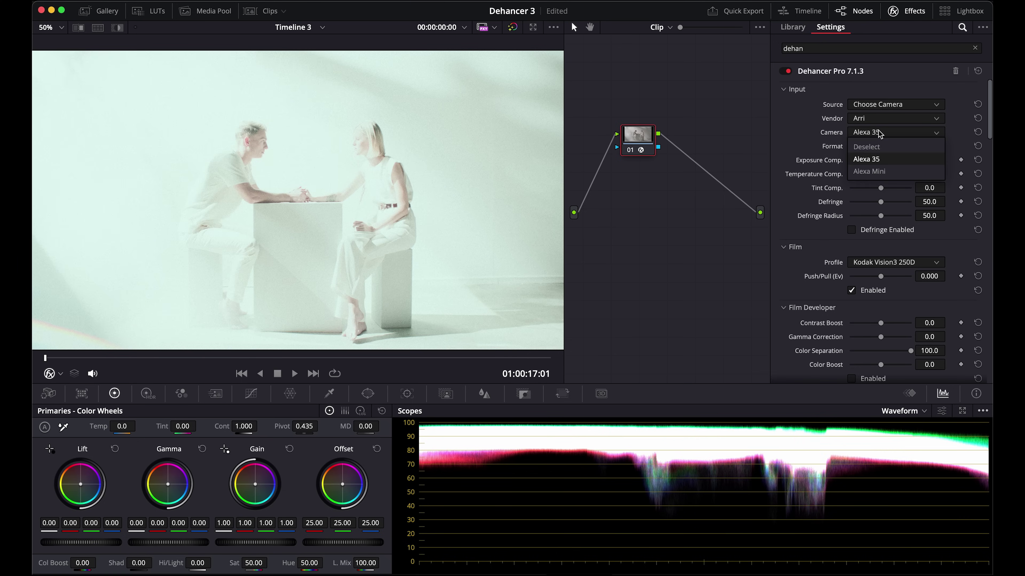
click(879, 173)
Step: Set the print stage profile to Kodak 2383 Print Film
scroll(798, 321, down, 5)
scroll(797, 321, down, 8)
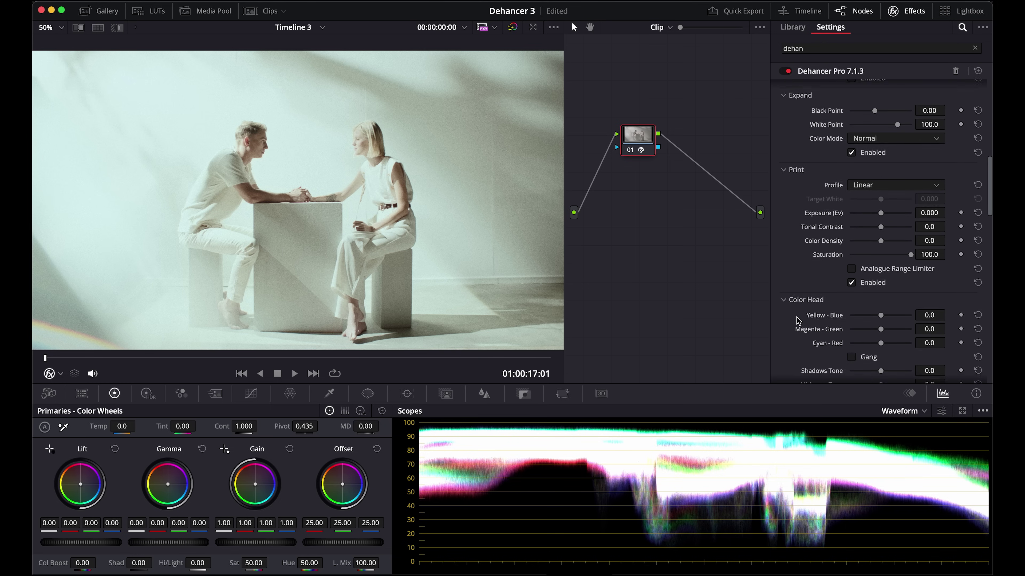
click(861, 176)
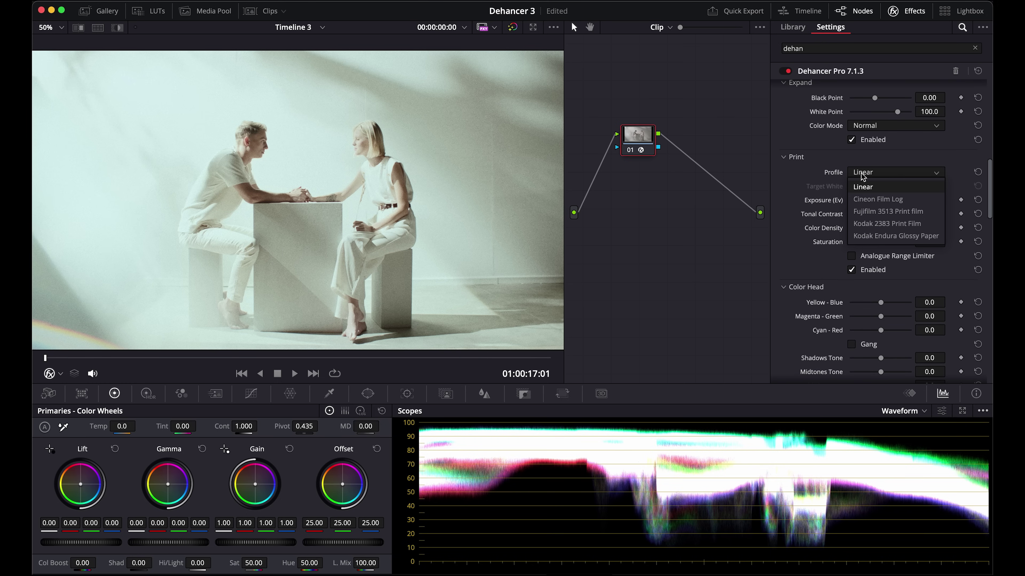
click(861, 224)
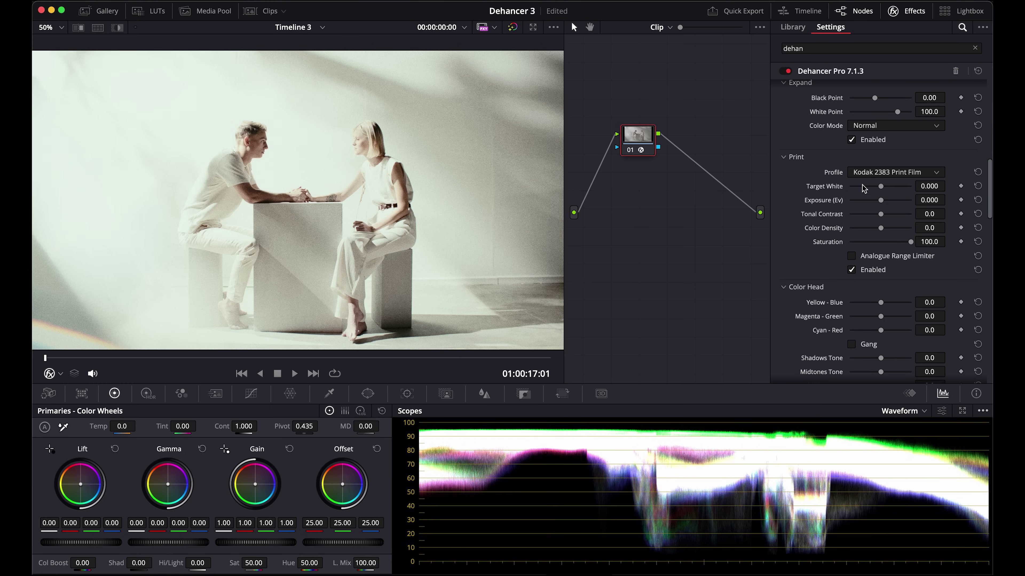
Step: Try the Kodak Vision3 50D film stock, then return to Kodak Vision3 250D
scroll(827, 191, up, 5)
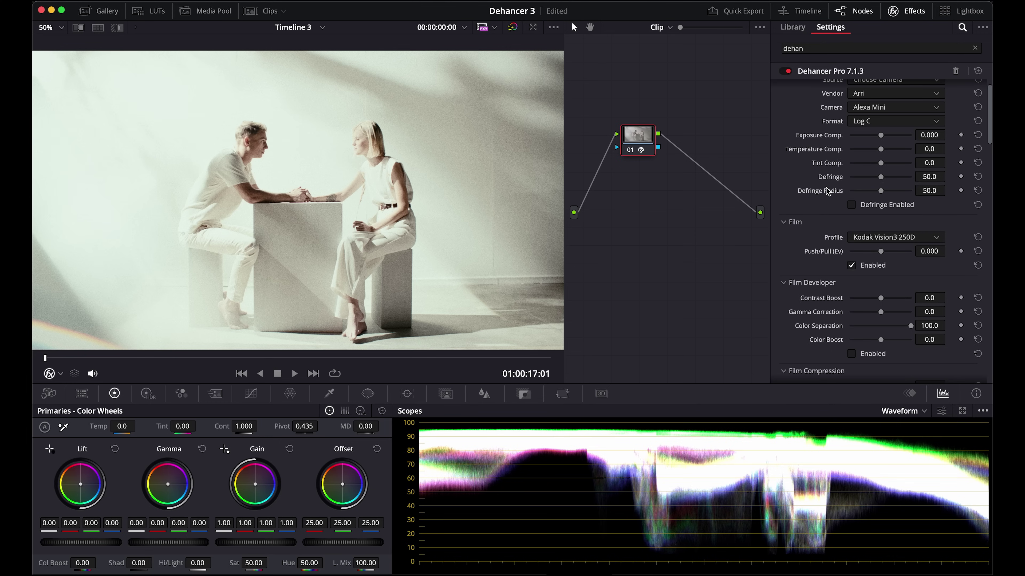
click(883, 238)
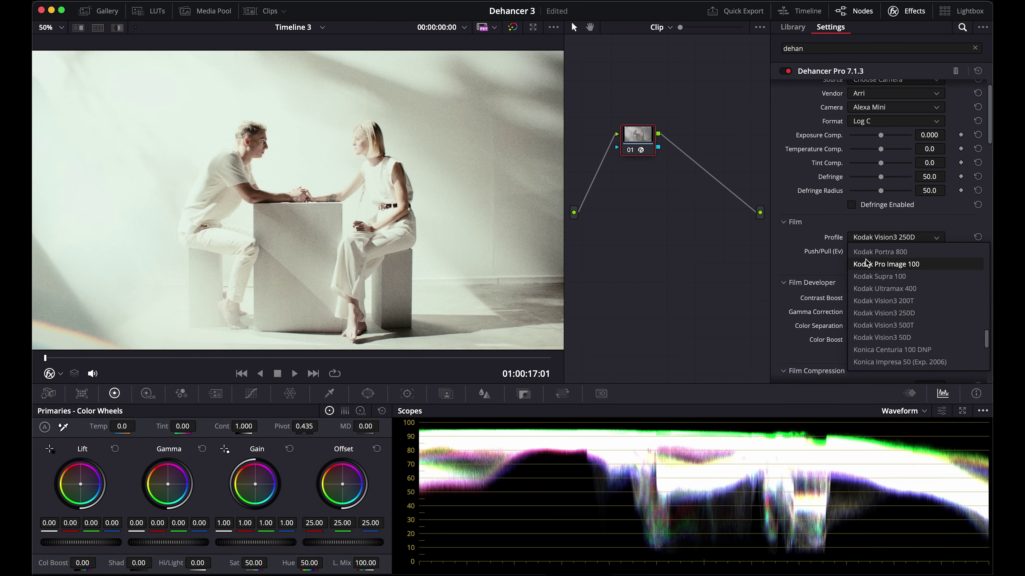
click(922, 340)
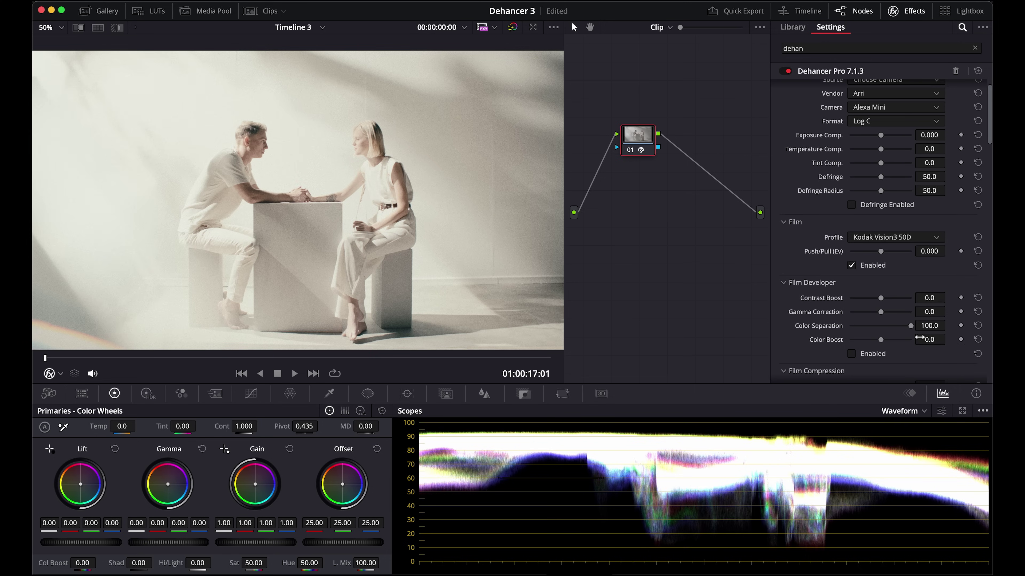
click(867, 239)
click(872, 252)
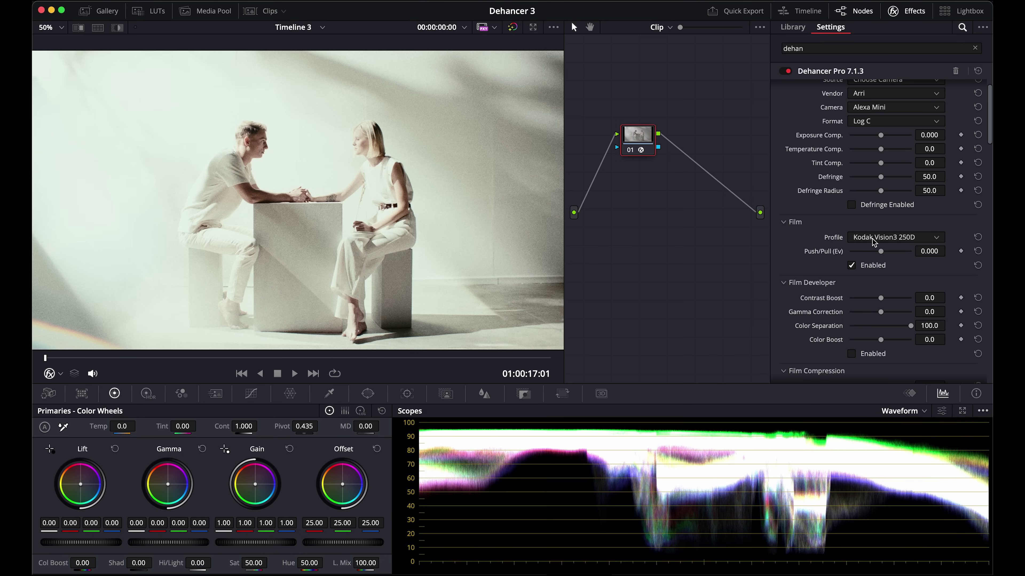
click(874, 239)
click(917, 313)
scroll(880, 233, down, 10)
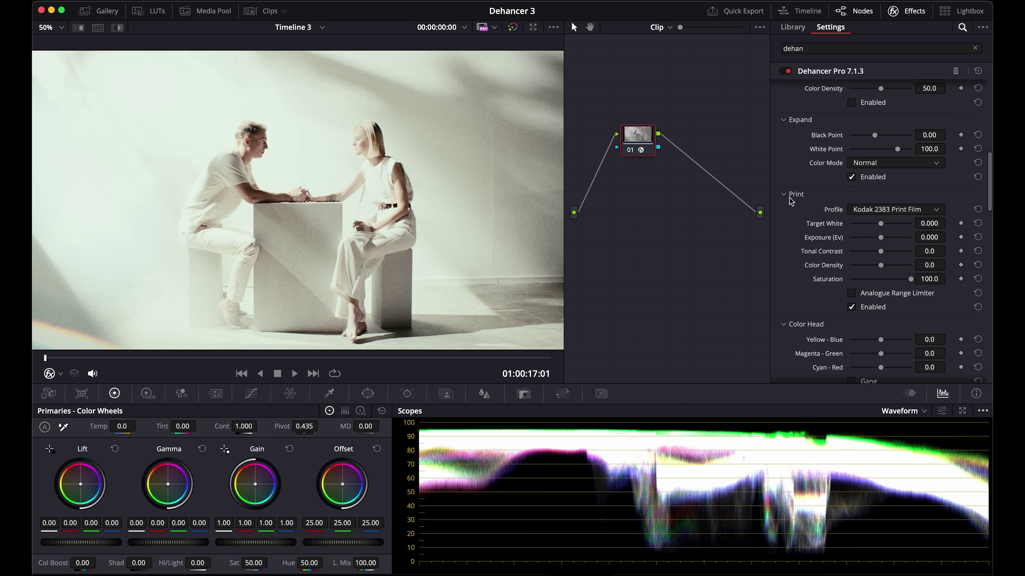
Step: Darken the look's exposure, compare with the bypassed grade, and lower Input Exposure Comp
drag(881, 238, 875, 240)
key(shift+d)
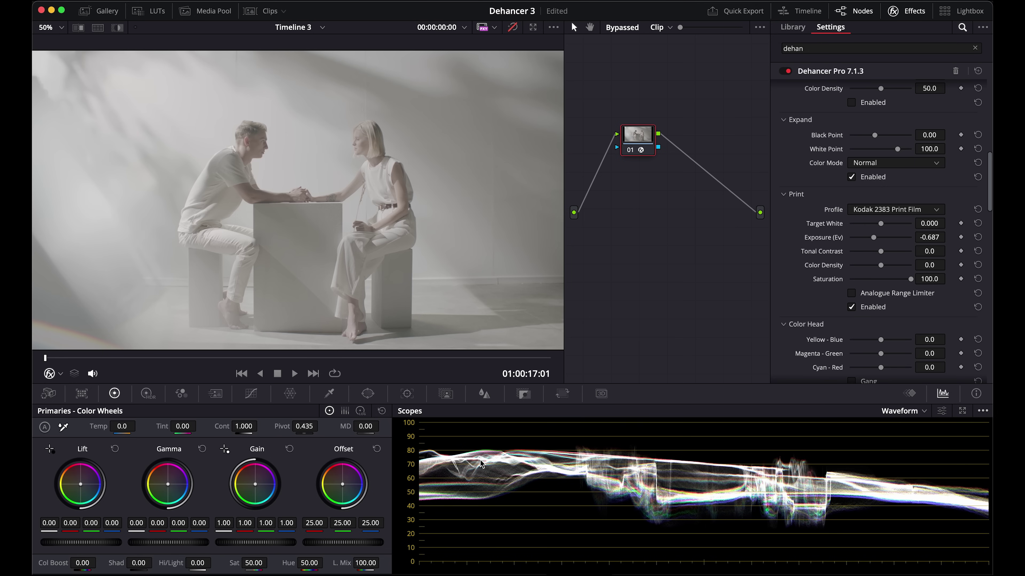
key(shift+d)
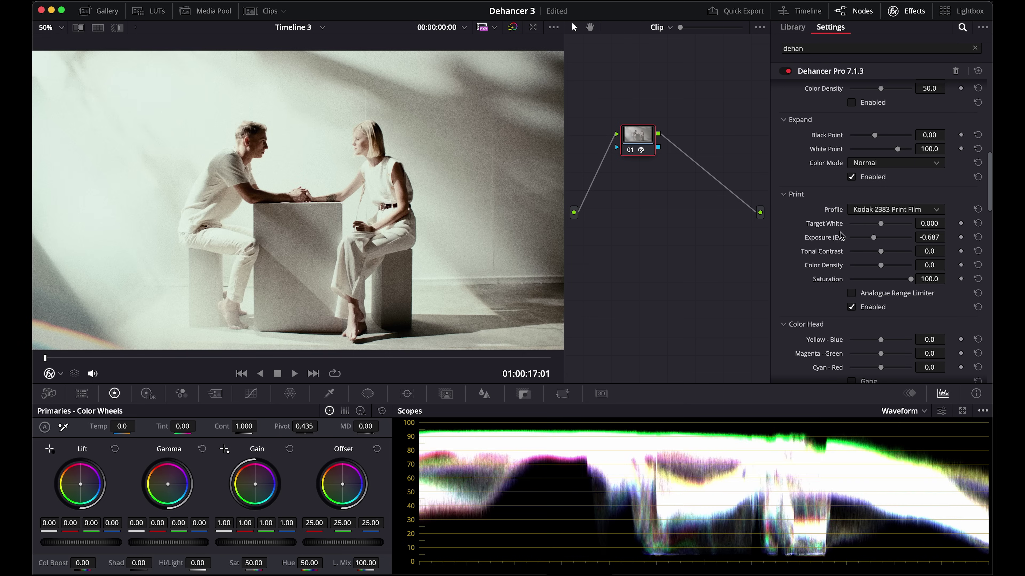
scroll(831, 238, up, 10)
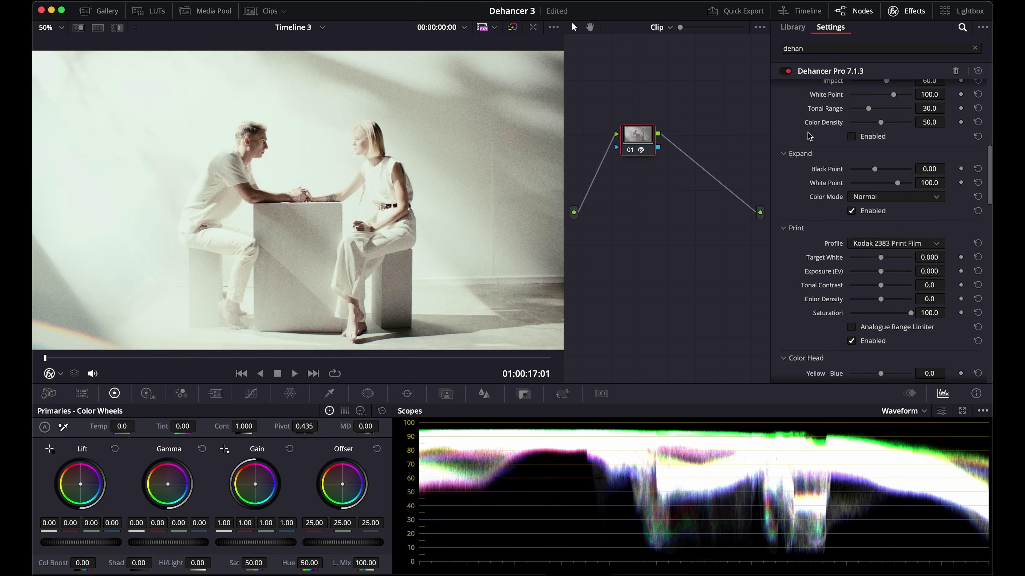
drag(880, 160, 873, 160)
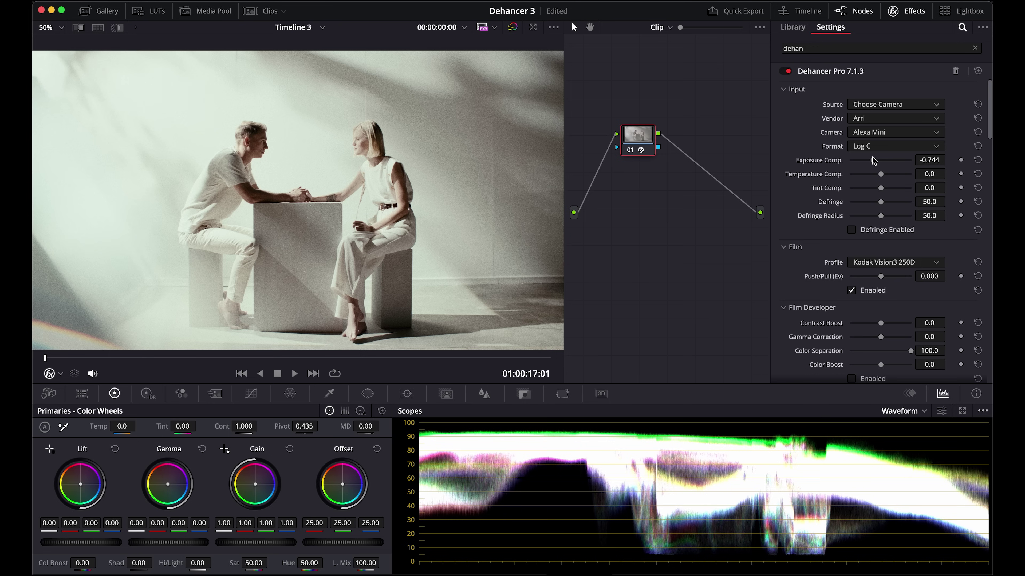
Step: Lower Expand Black Point to -6.70 and enable Film Developer with Color Boost 46.8
scroll(835, 268, down, 10)
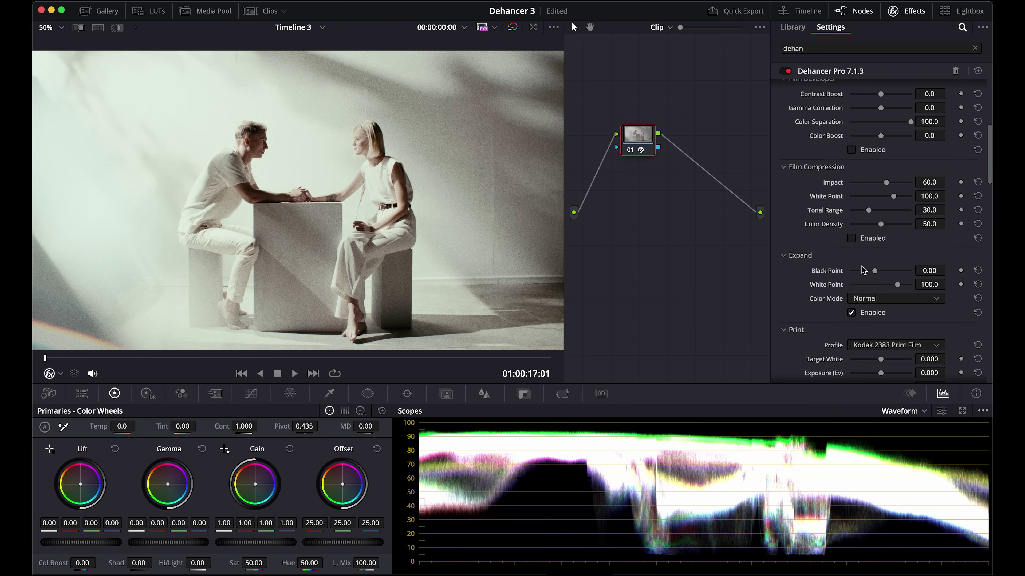
drag(874, 271, 866, 270)
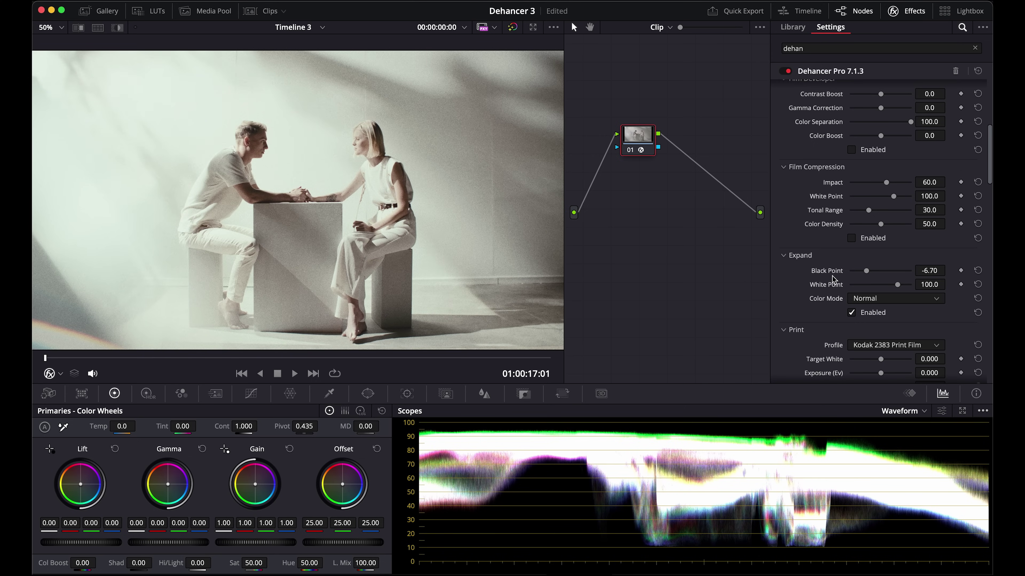
scroll(834, 280, down, 5)
scroll(816, 150, up, 8)
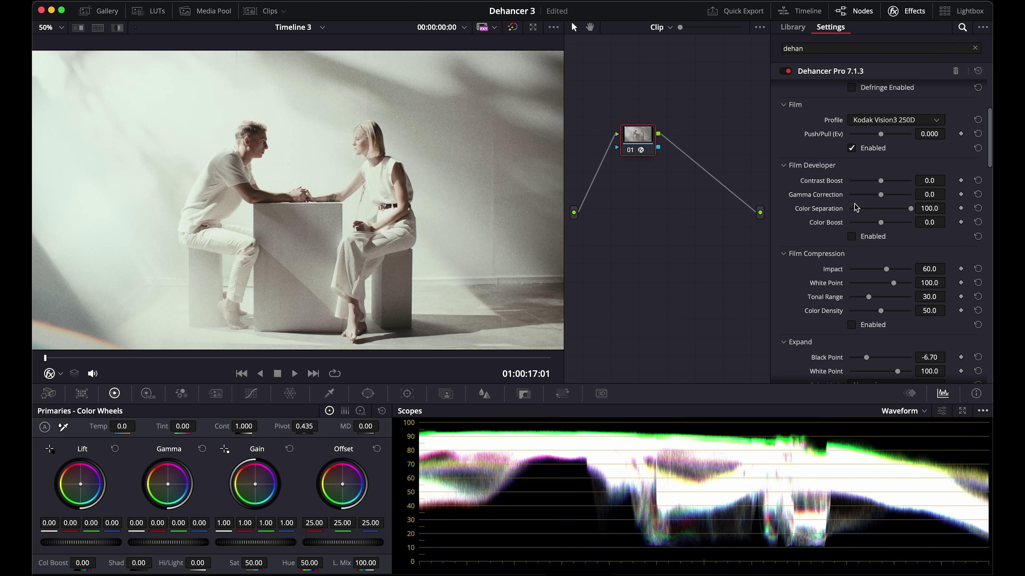
click(852, 238)
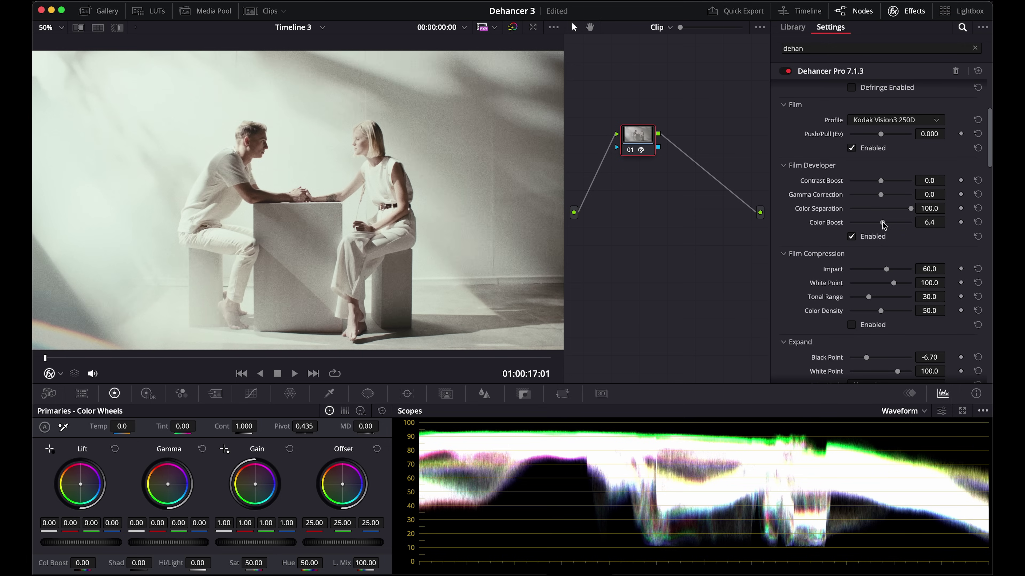
drag(883, 222, 895, 224)
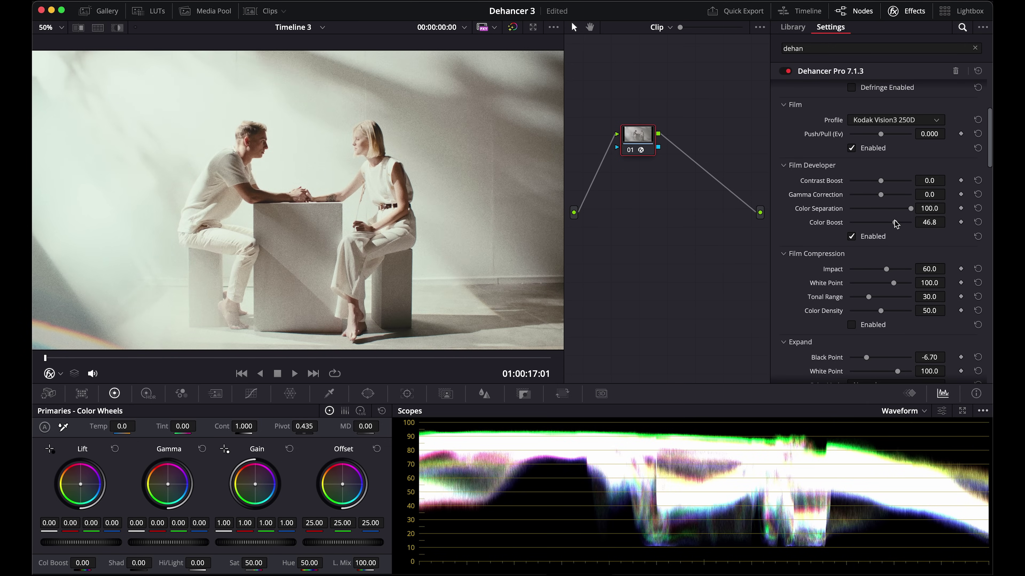
key(alt+f)
Step: Switch the film grain to 35 mm ISO 50 and reduce its Amount to 20.2
scroll(820, 413, down, 10)
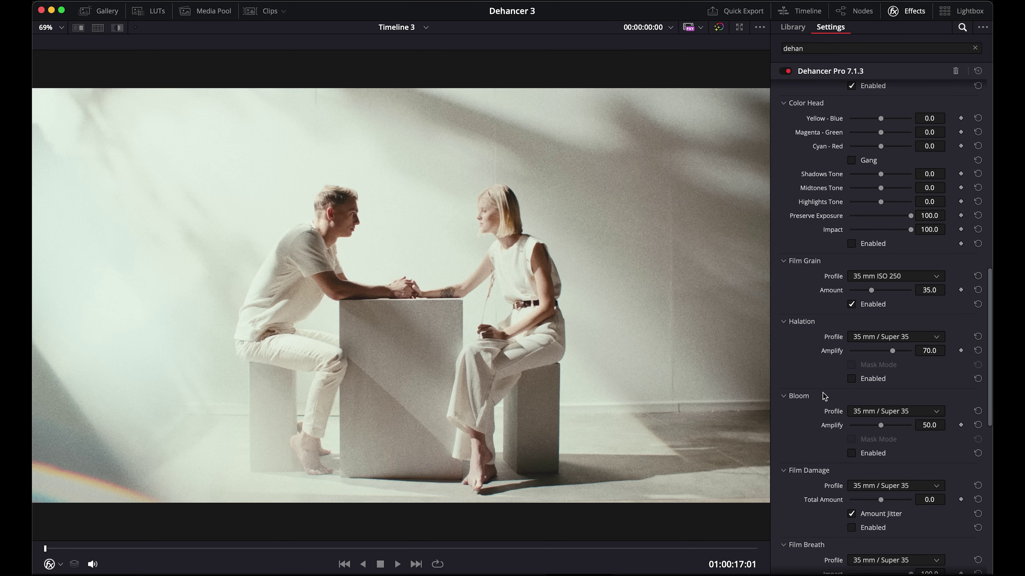
click(889, 278)
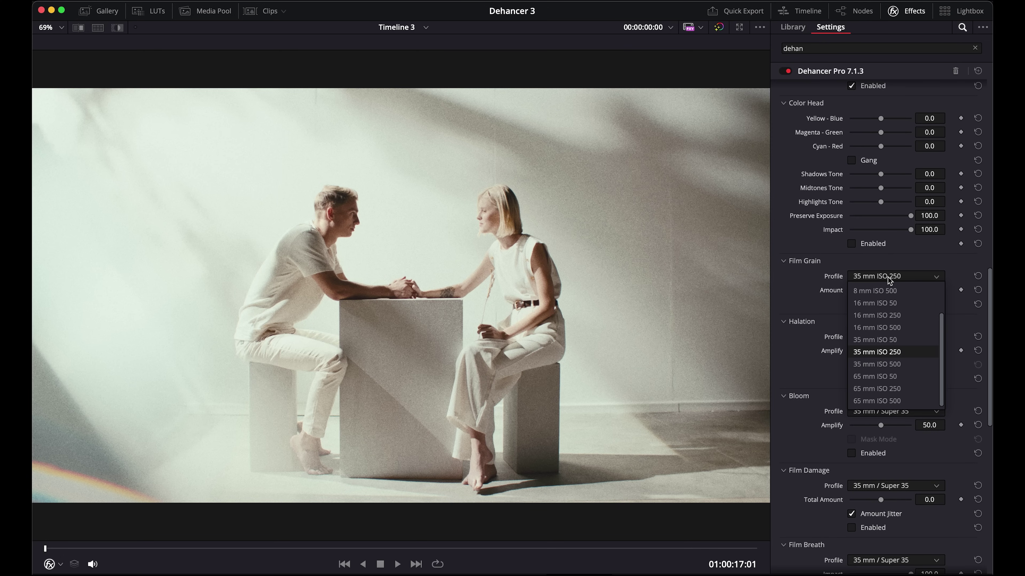
click(915, 340)
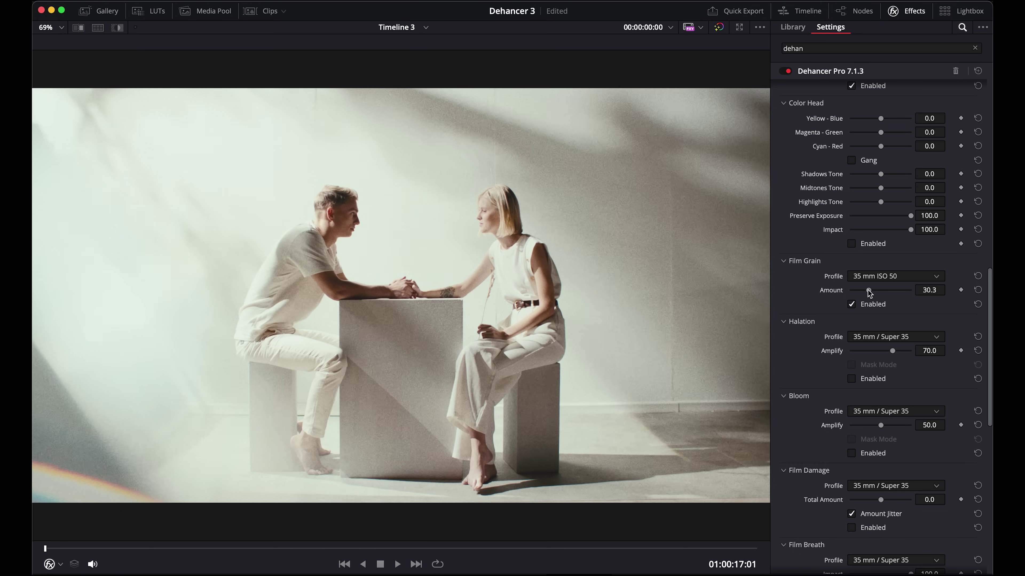
drag(868, 289, 864, 290)
Step: Set print exposure to -0.303 and tonal contrast to -12.4, then play the clip
scroll(820, 299, down, 5)
scroll(820, 319, up, 15)
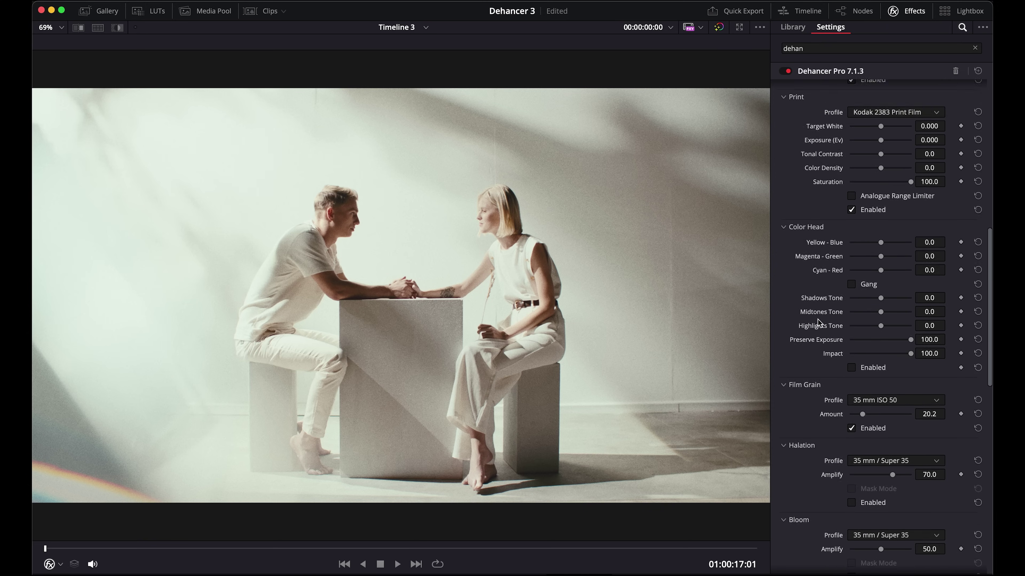
scroll(820, 323, up, 2)
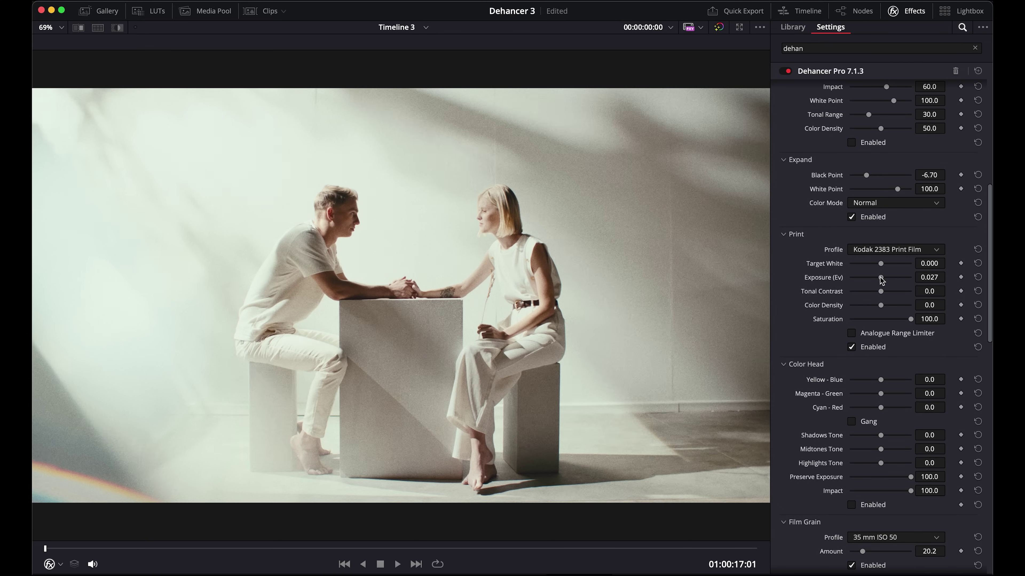
drag(880, 278, 878, 278)
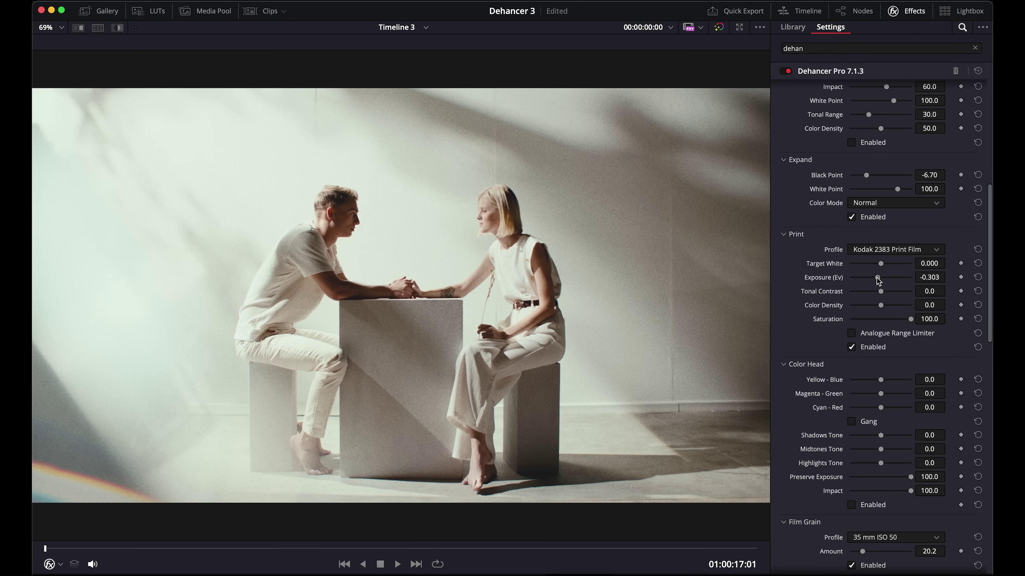
drag(882, 293, 871, 294)
key(space)
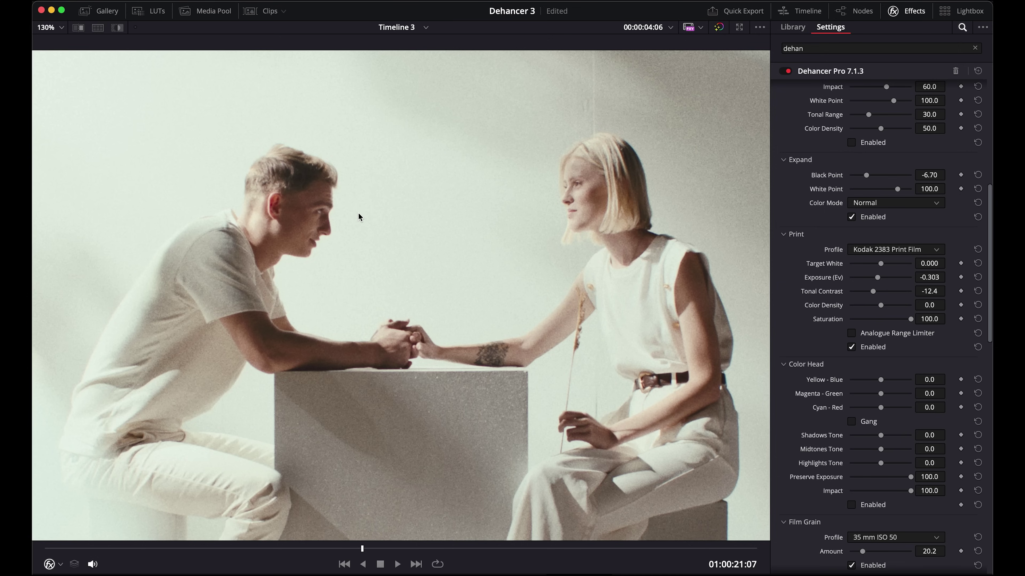
Step: Enable Halation (35 mm / Super 35, Amplify 70.0), fit the frame and play the clip once
scroll(314, 199, up, 6)
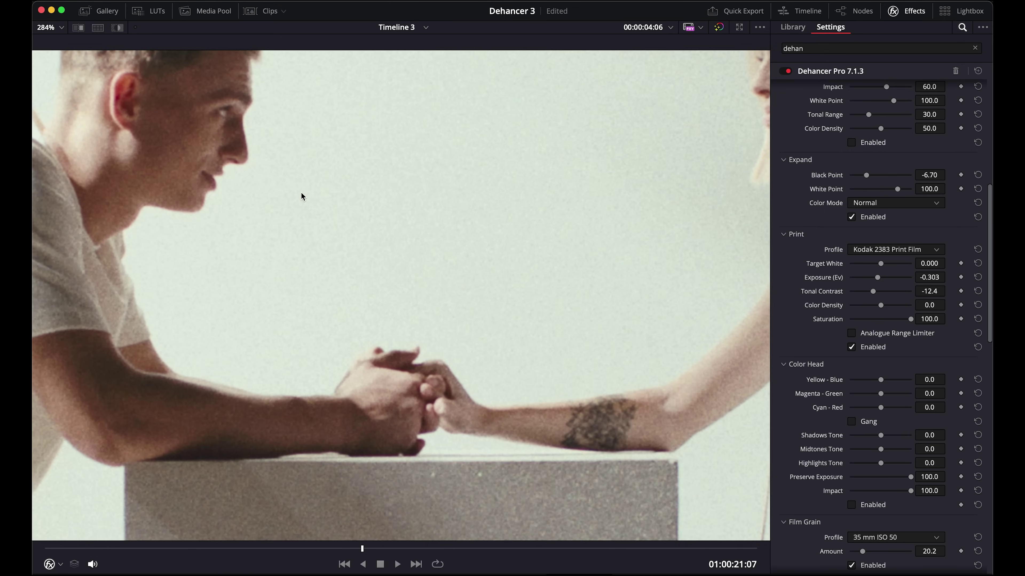
scroll(819, 399, down, 15)
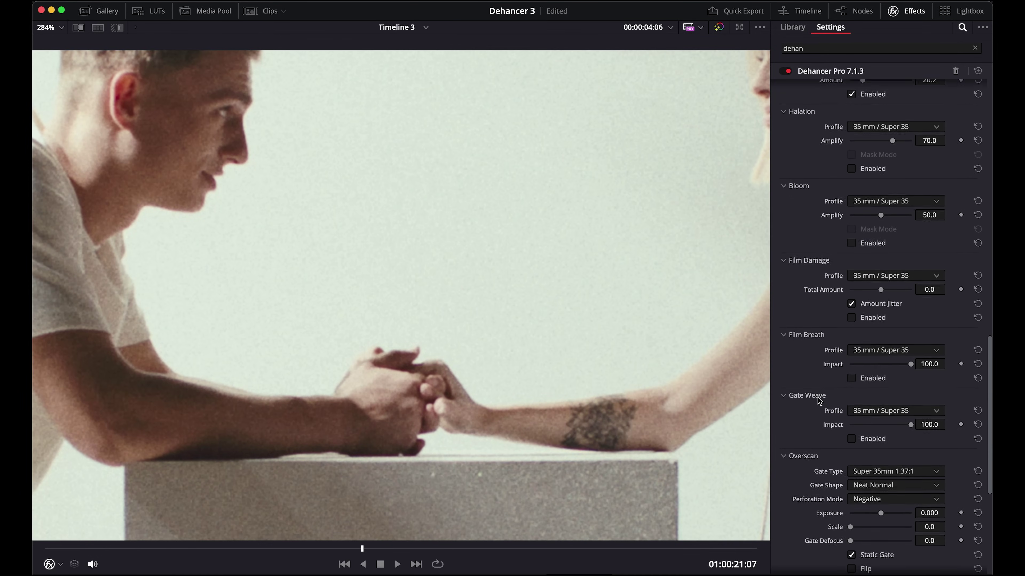
scroll(819, 399, down, 4)
scroll(819, 400, up, 14)
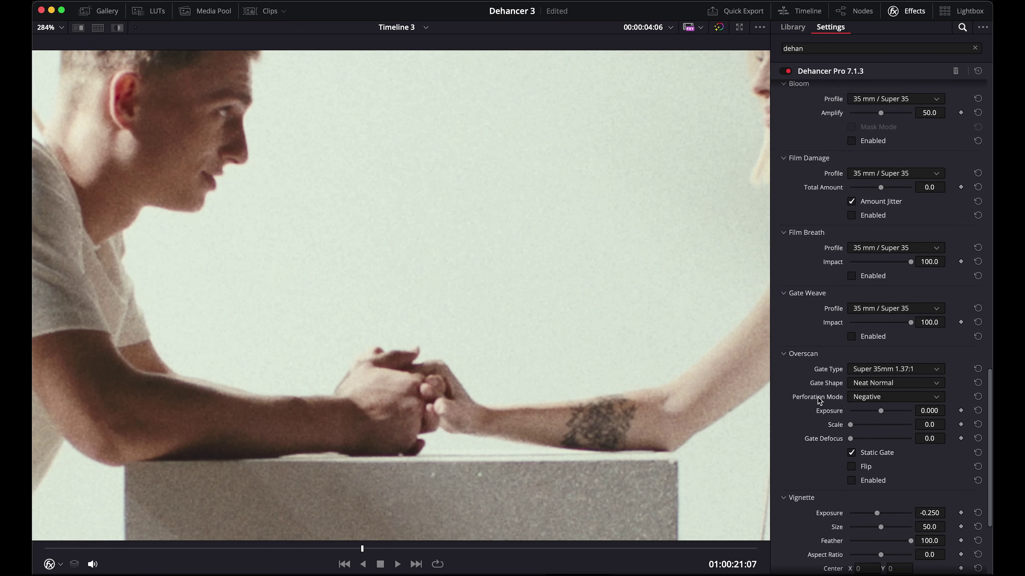
click(851, 327)
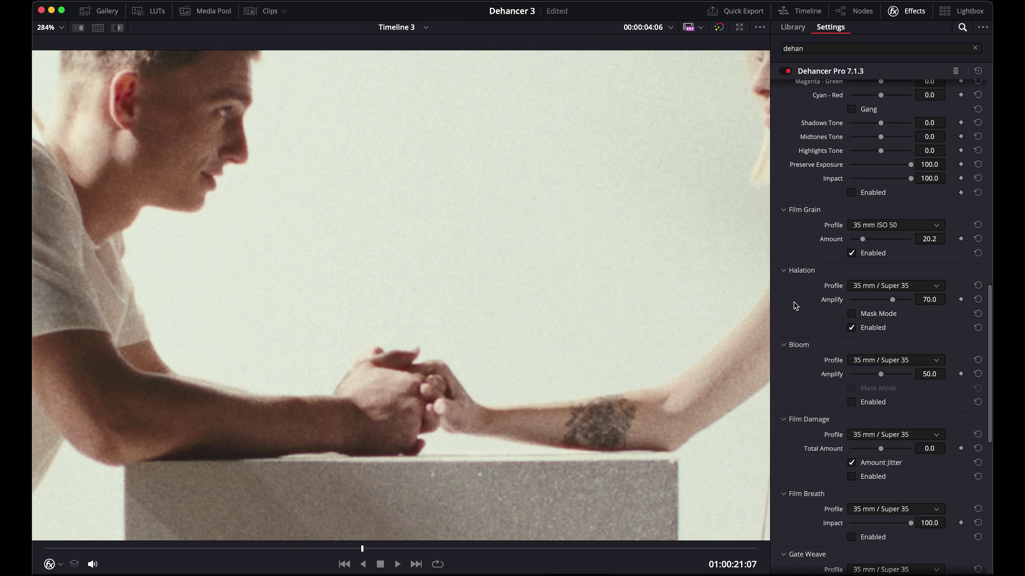
key(shift+z)
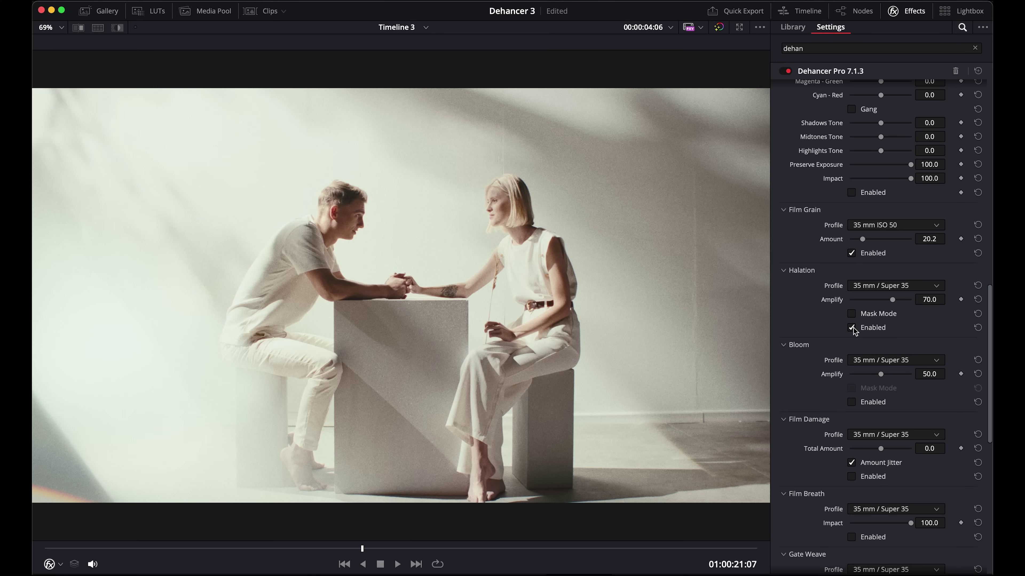
key(space)
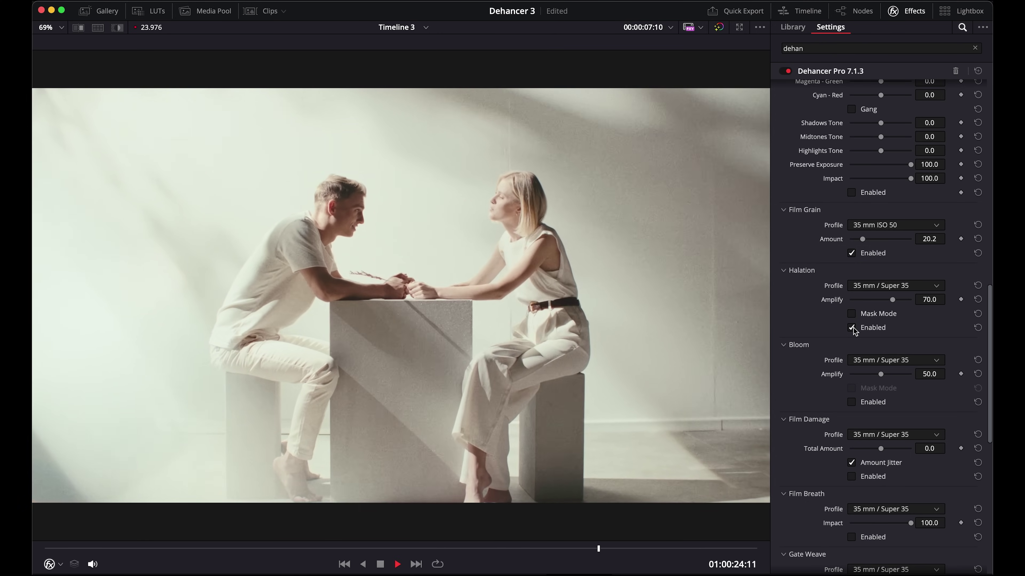
key(space)
scroll(792, 433, down, 10)
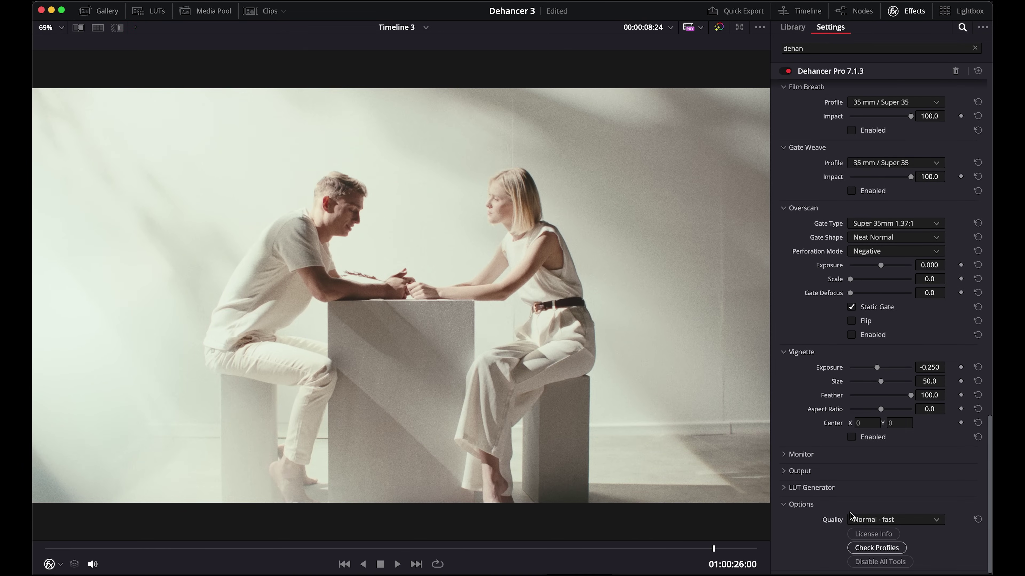
Step: Set Dehancer's render Quality to High - slow after briefly trying Normal - fast
click(883, 520)
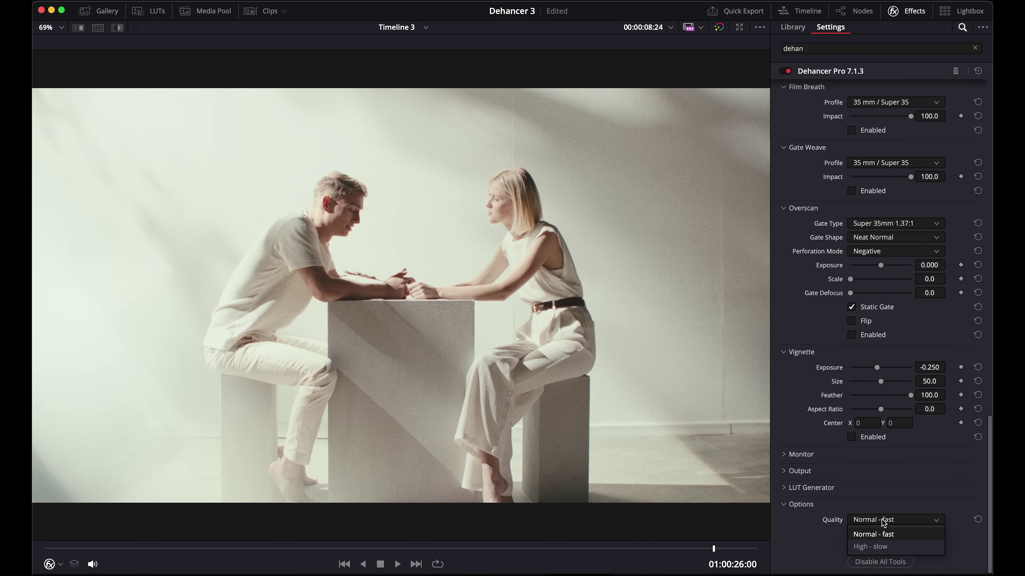
click(883, 546)
click(879, 520)
click(904, 535)
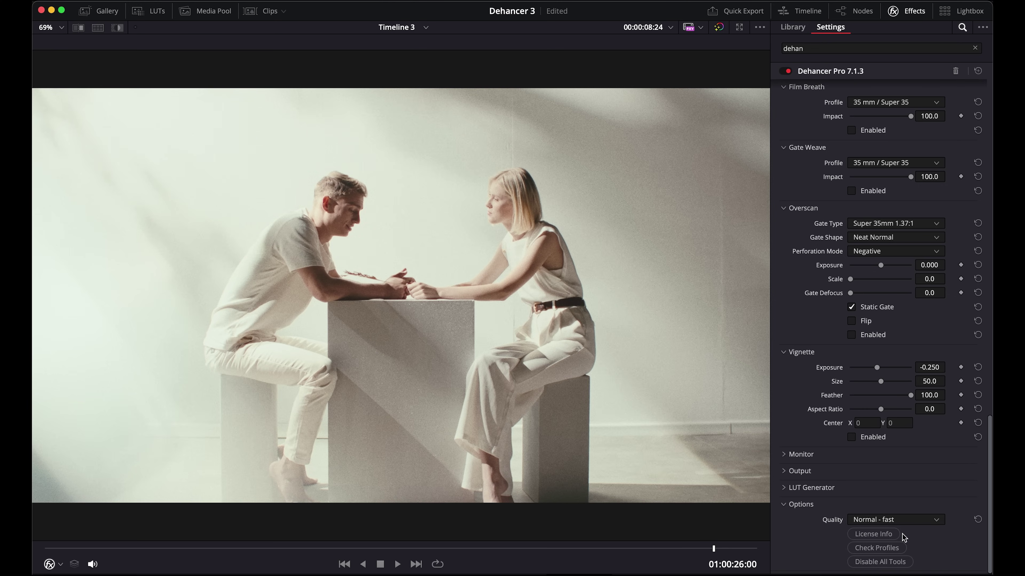
click(888, 520)
click(878, 548)
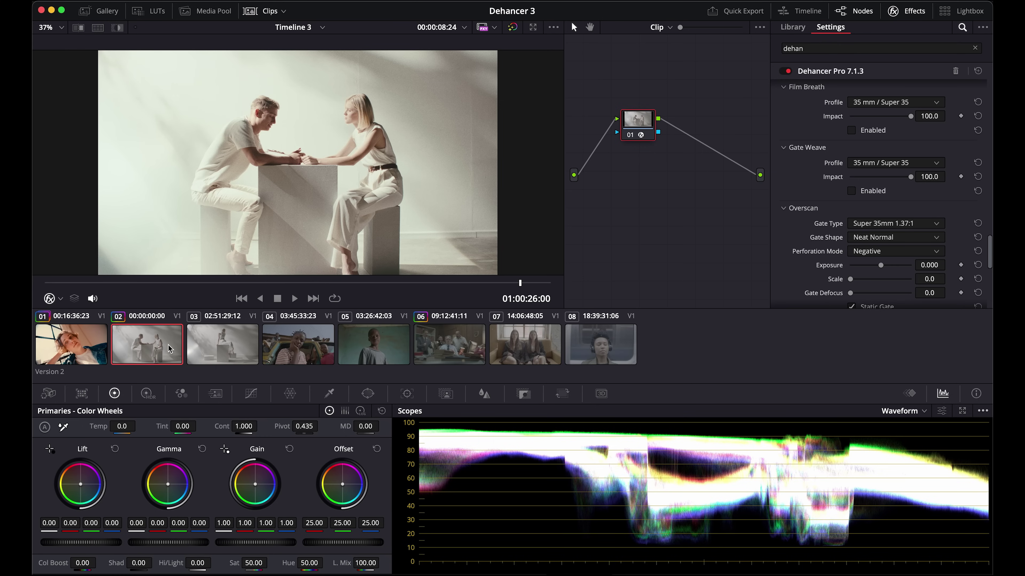
Step: Add the second clip to a new group named 'Studio' and switch to Group Post-Clip grading
right_click(169, 347)
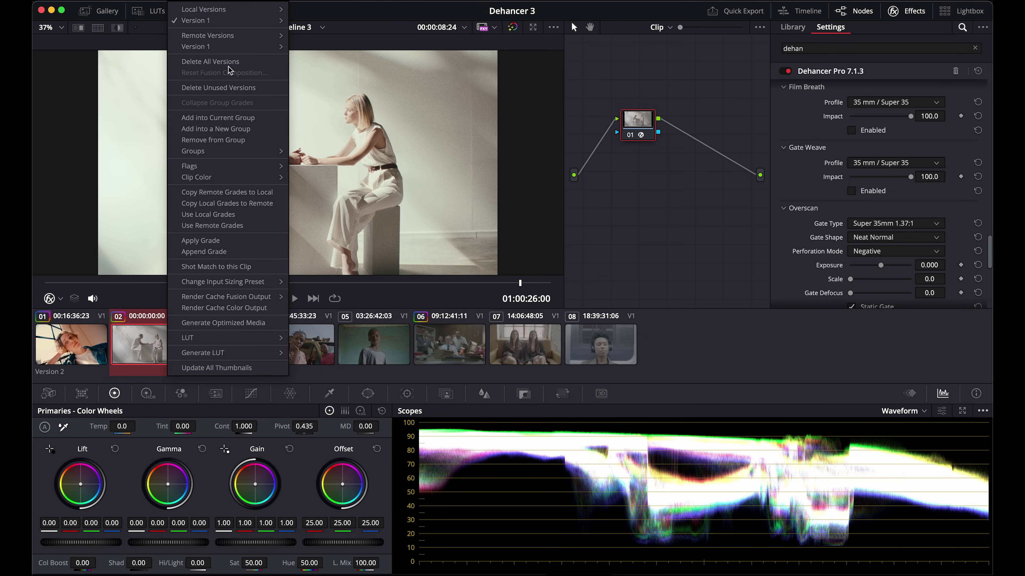
click(226, 129)
text(Studio)
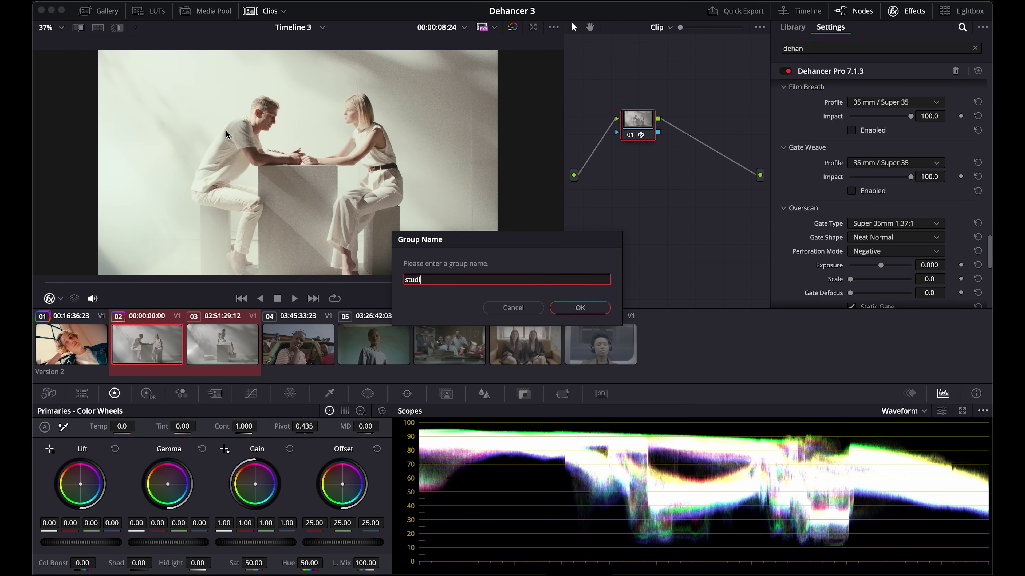
key(Return)
click(659, 27)
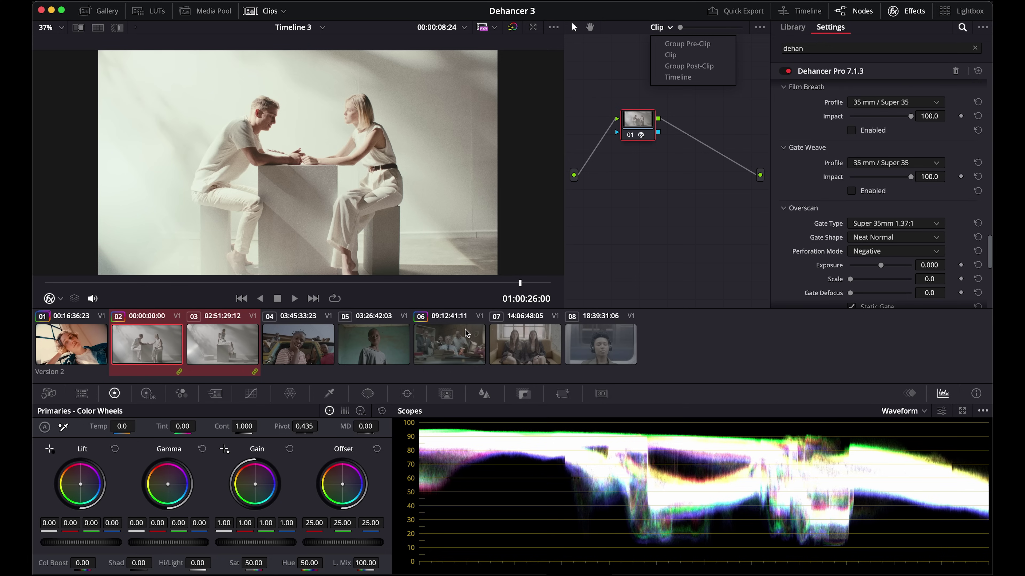
click(704, 67)
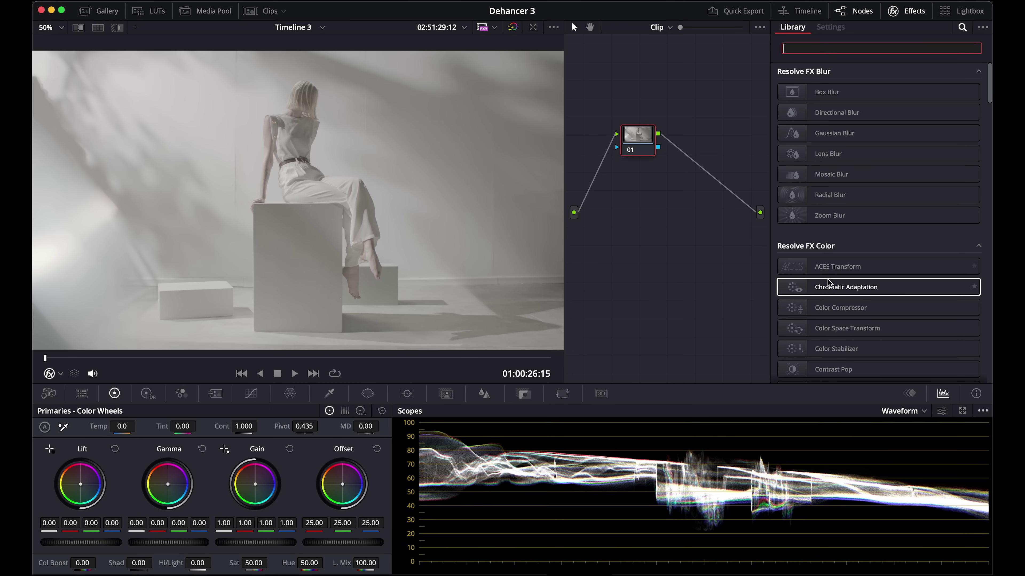
Step: Put a Color Space Transform on node 01 converting ARRI Wide Gamut 3 / ARRI LogC3 to Rec.709 / Rec.709
drag(800, 330, 641, 139)
click(871, 105)
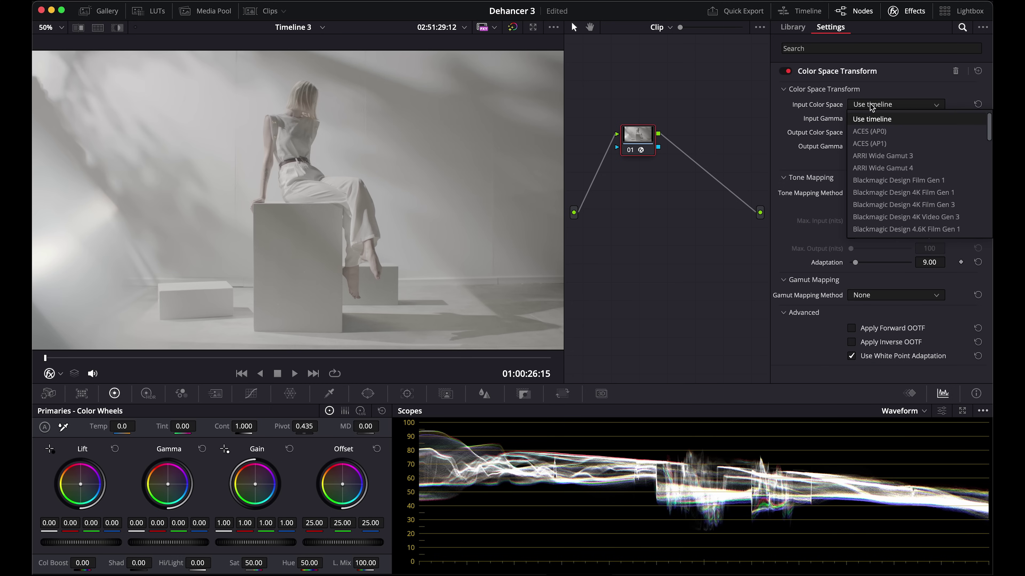
click(875, 157)
click(873, 118)
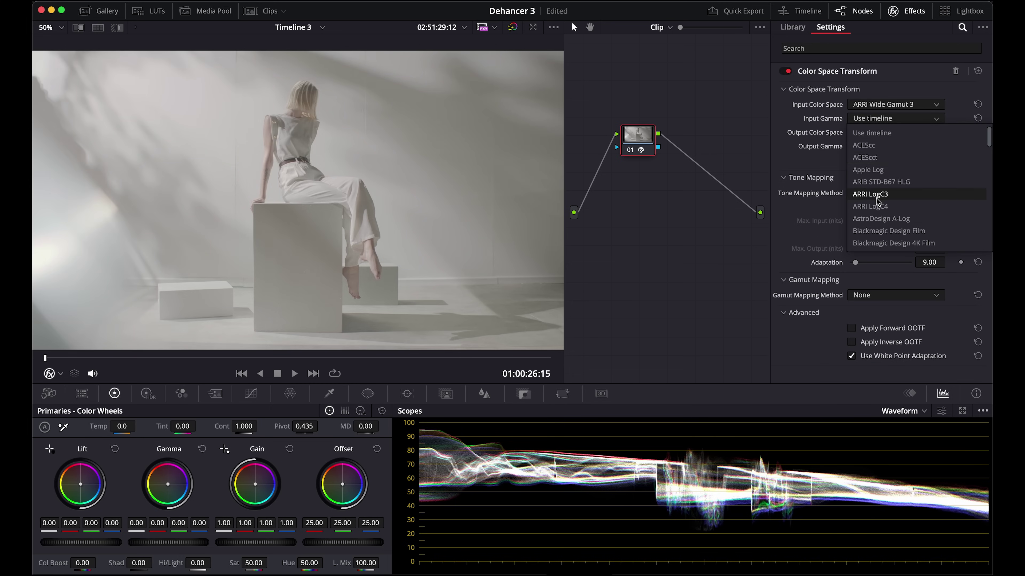
click(870, 194)
click(865, 138)
click(872, 247)
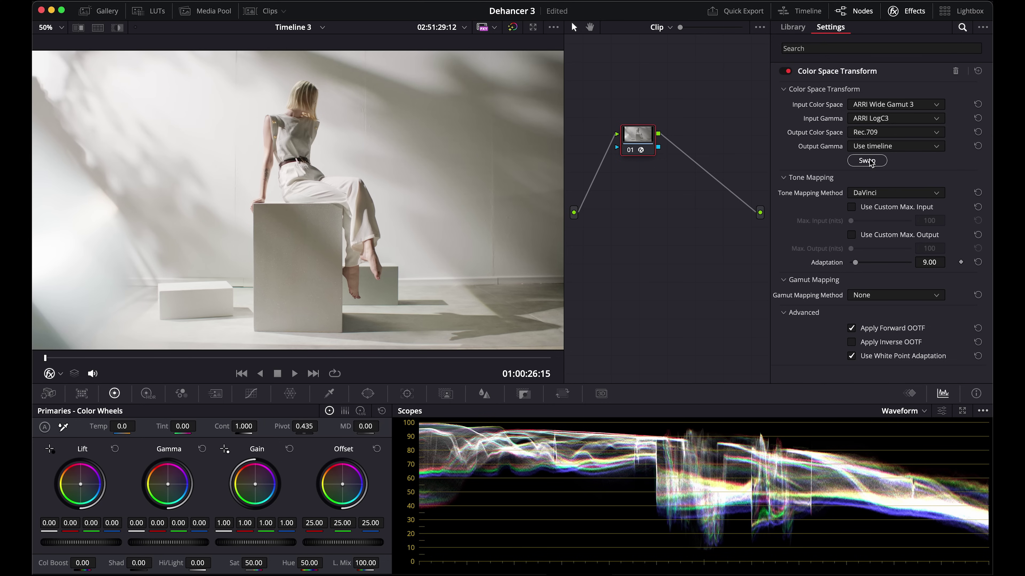
click(872, 146)
click(872, 261)
Step: Add a new node 02 carrying Dehancer Pro, found by searching 'deha'
key(alt+s)
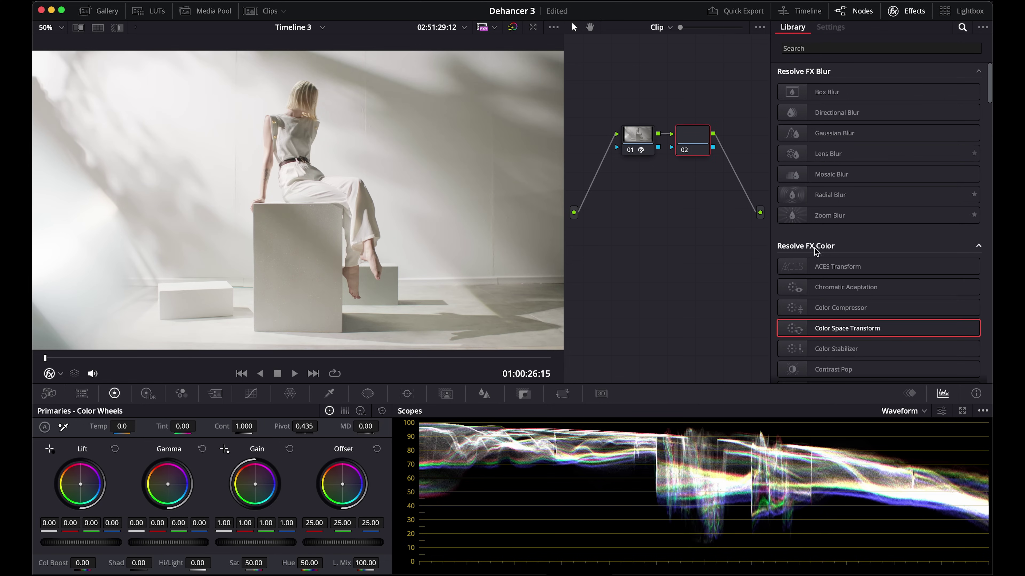
click(809, 48)
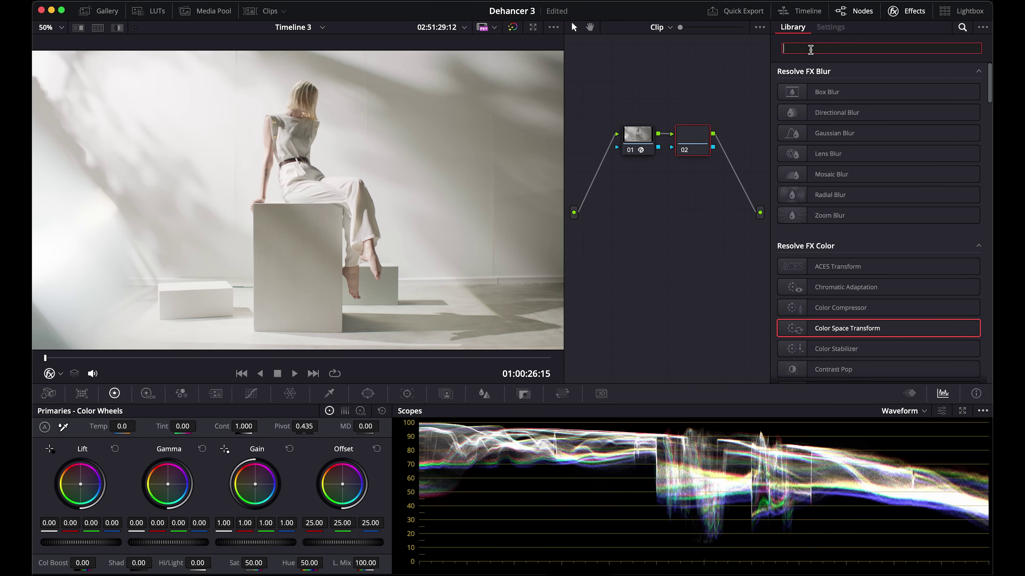
text(deha)
double_click(847, 142)
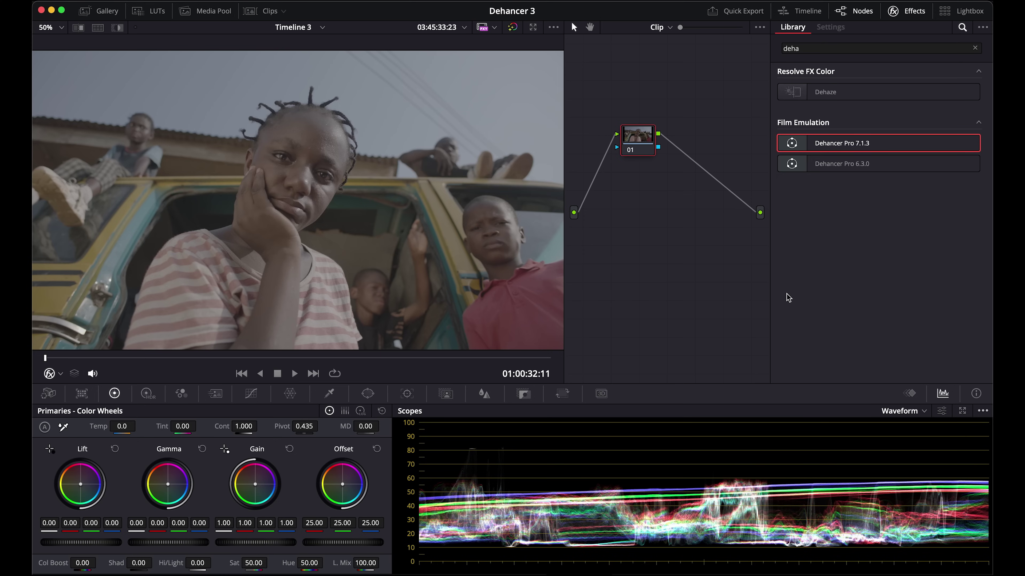
key(shift+9)
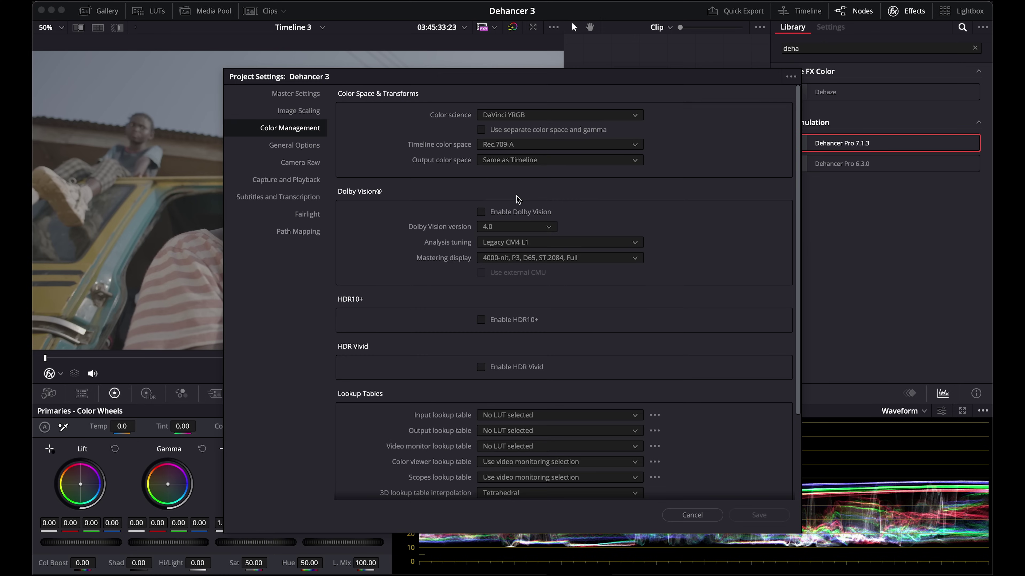
Step: Choose ACEScct colour science with ACES 1.3 and a Rec.709 output transform
click(520, 116)
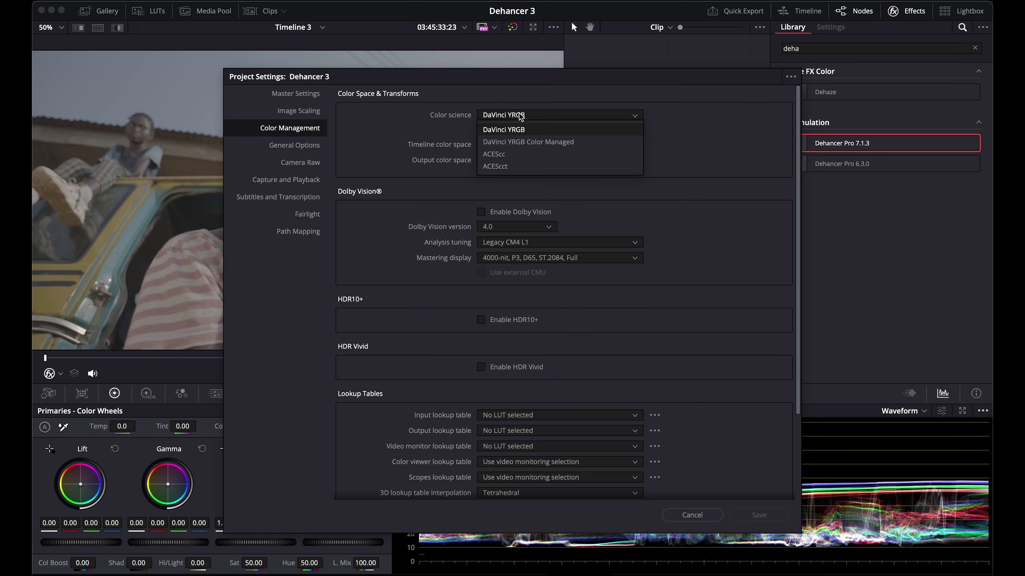
click(507, 166)
click(601, 130)
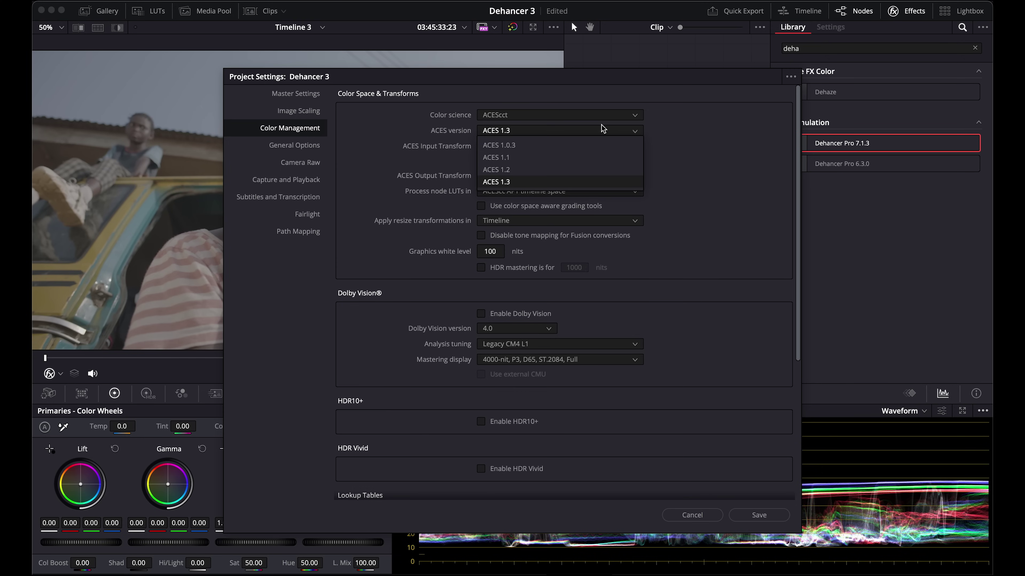
click(601, 131)
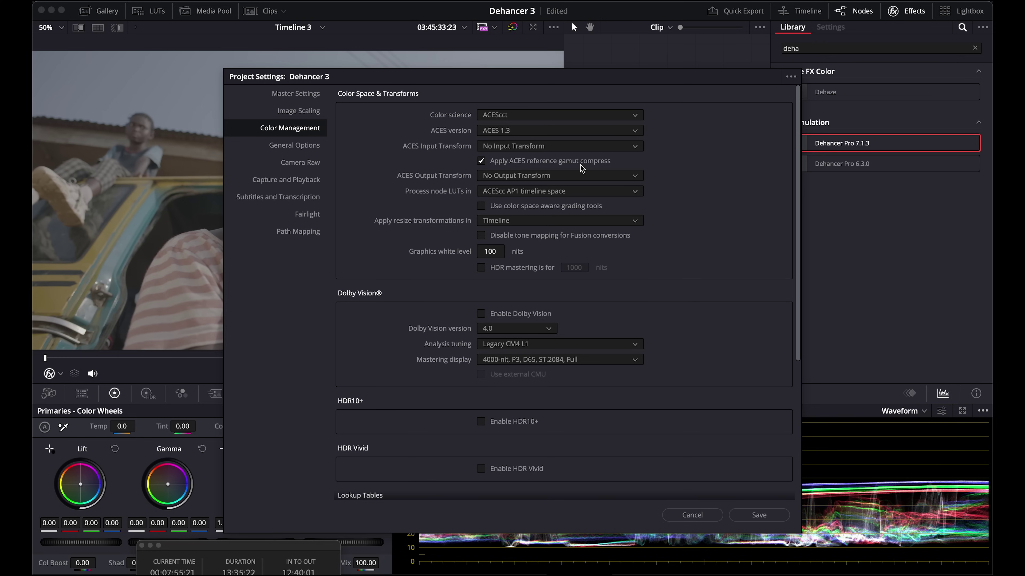
click(507, 177)
key(Return)
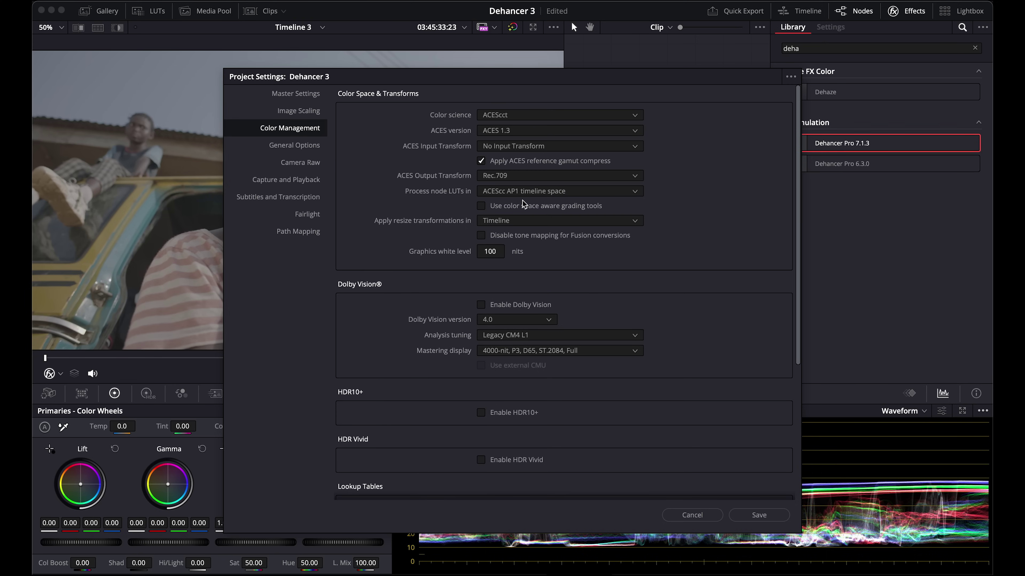
Step: Enable colour-space-aware grading tools, set resizing to Gamma, and save the settings
click(480, 206)
click(505, 221)
click(507, 285)
click(757, 515)
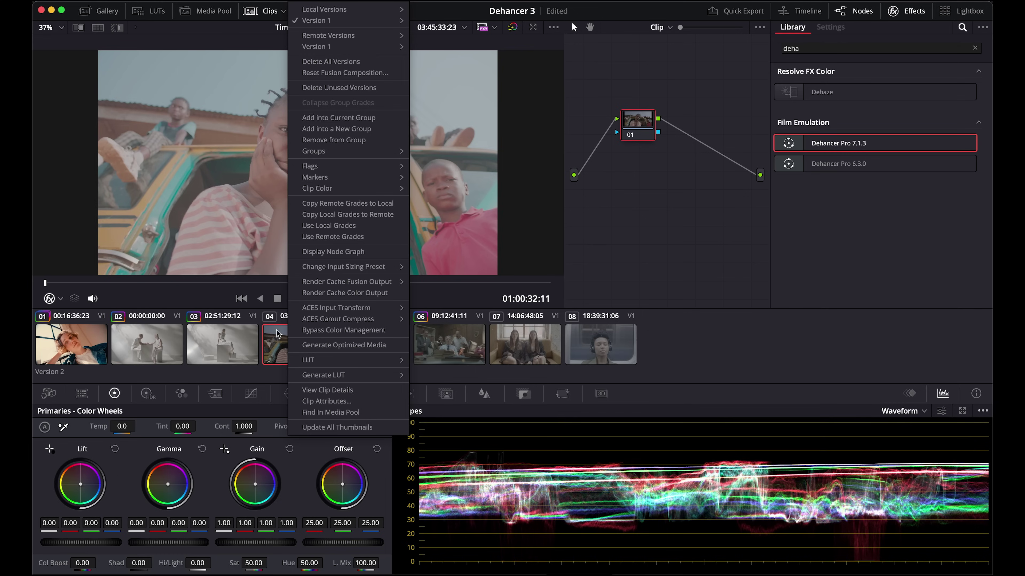
Step: Set clip 04's ACES input transform to ARRI LogC3
mouse_move(370, 308)
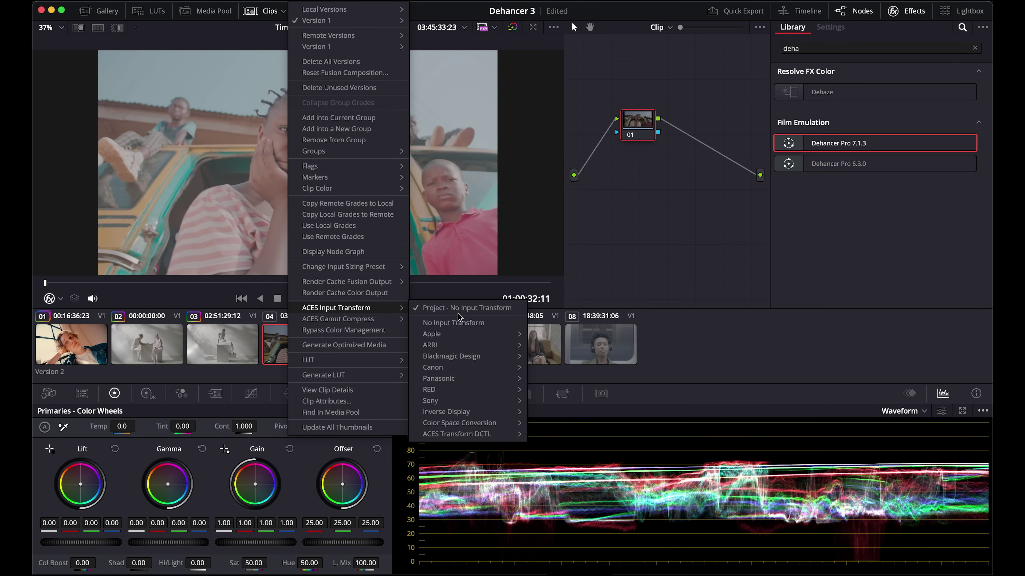
mouse_move(462, 347)
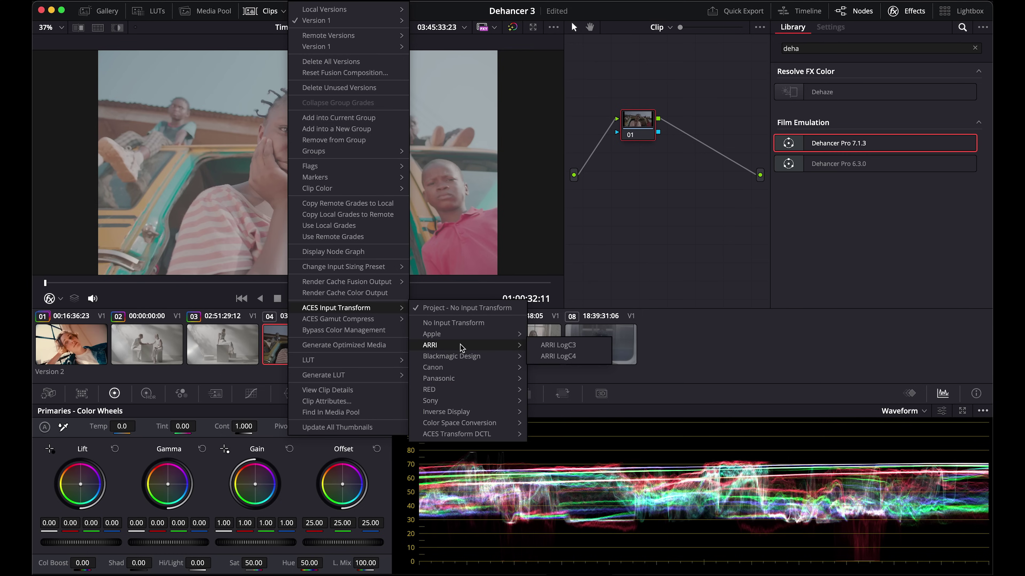
click(562, 345)
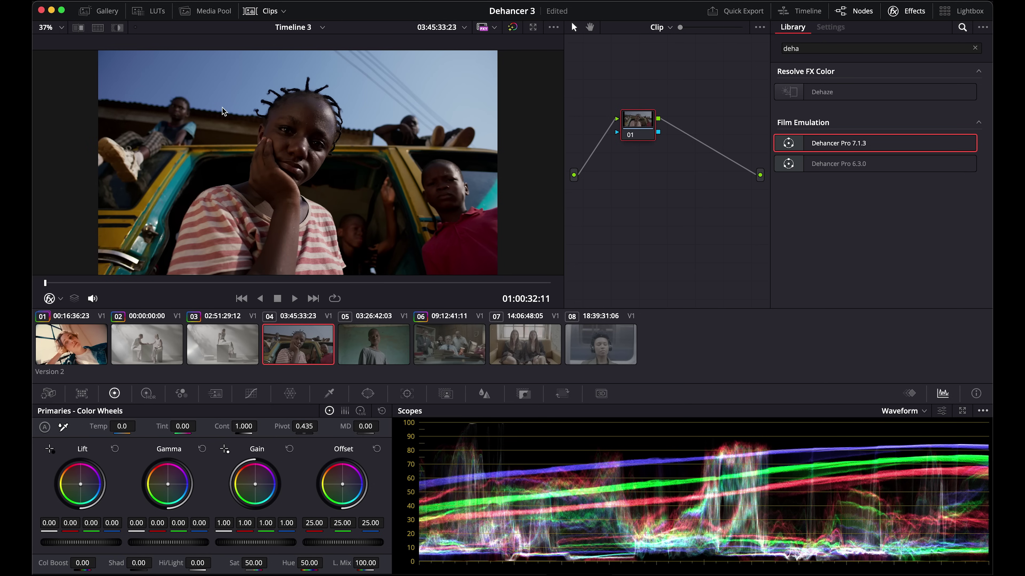
Step: Hide the clip strip and apply Dehancer Pro 7.1.3 to node 01
click(250, 11)
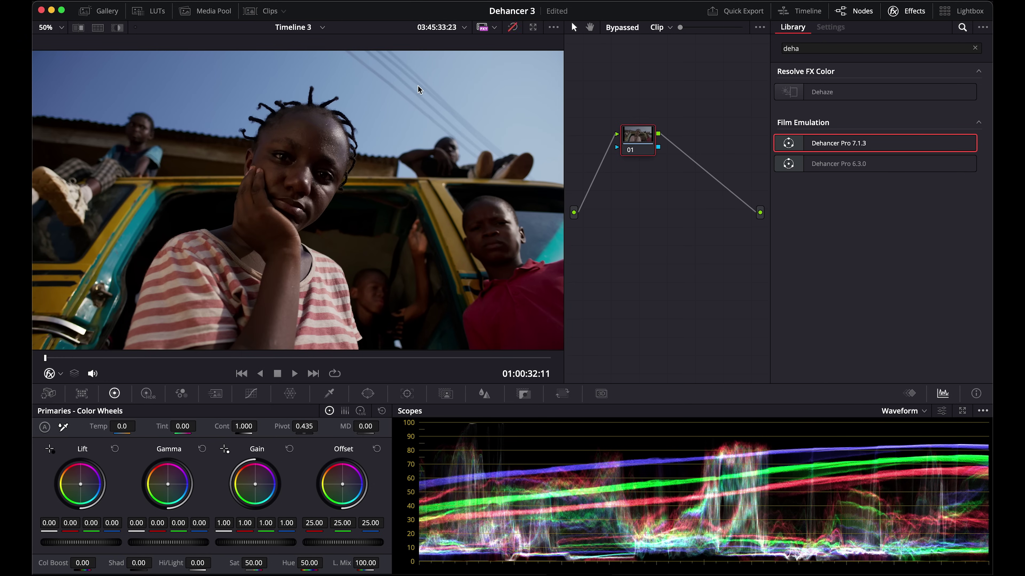
drag(827, 143, 637, 139)
Step: Set Dehancer's source to ACEScct (AP1), film stock to Kodak Vision3 50D and print to Kodak 2383
click(881, 104)
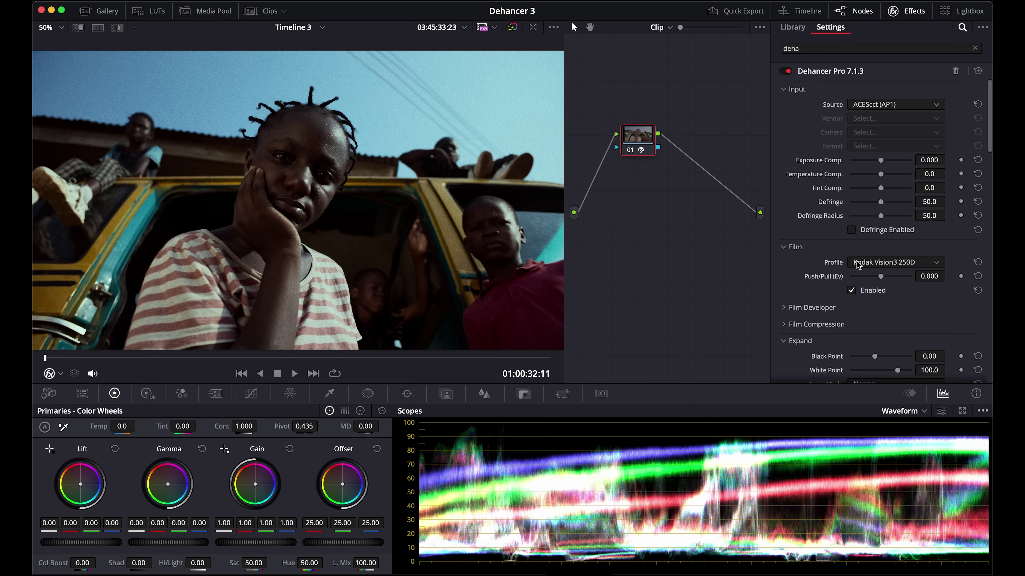
scroll(813, 257, down, 3)
scroll(813, 257, down, 1)
click(861, 171)
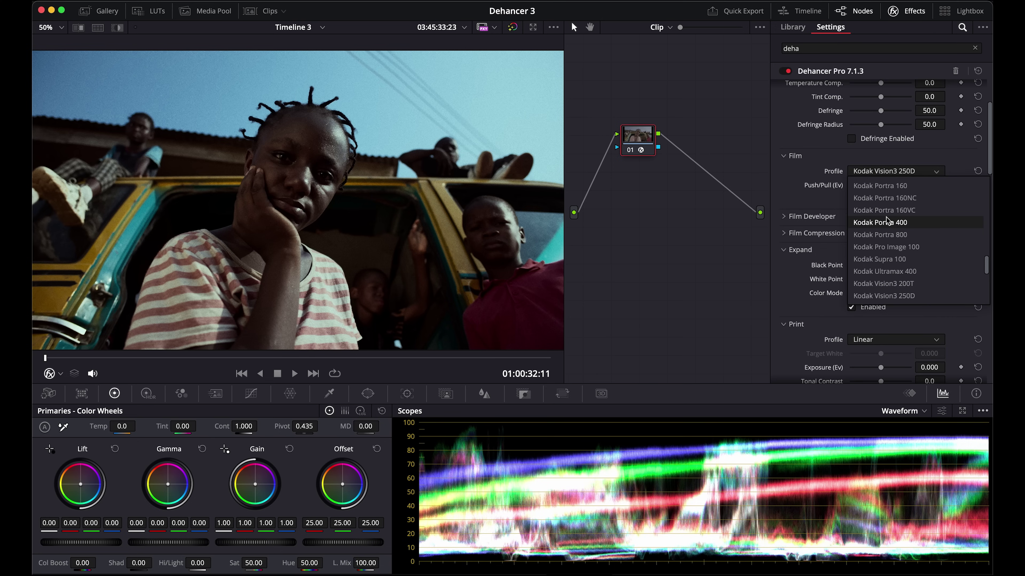
scroll(926, 187, up, 1)
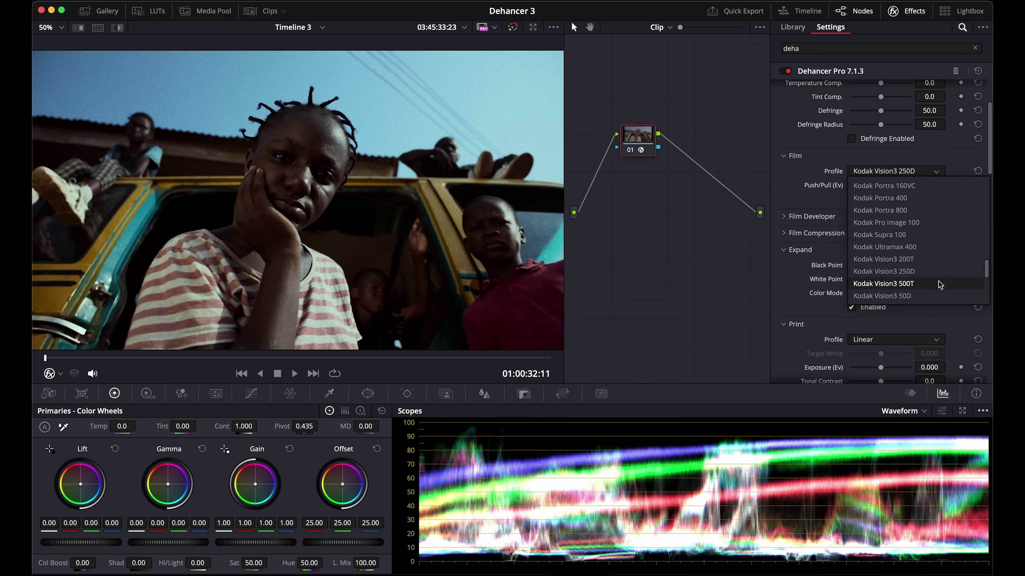
click(911, 296)
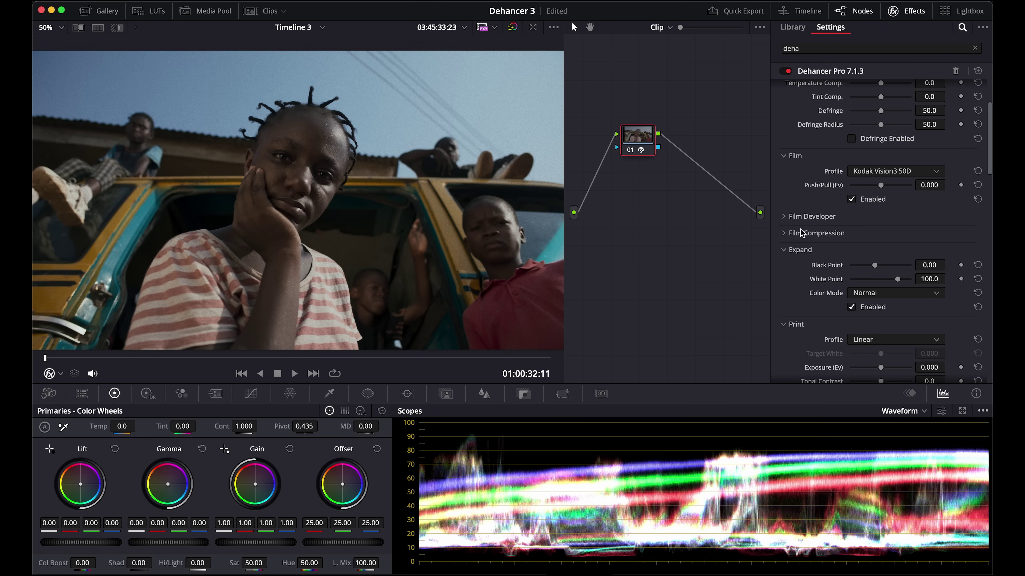
scroll(821, 252, down, 3)
click(879, 222)
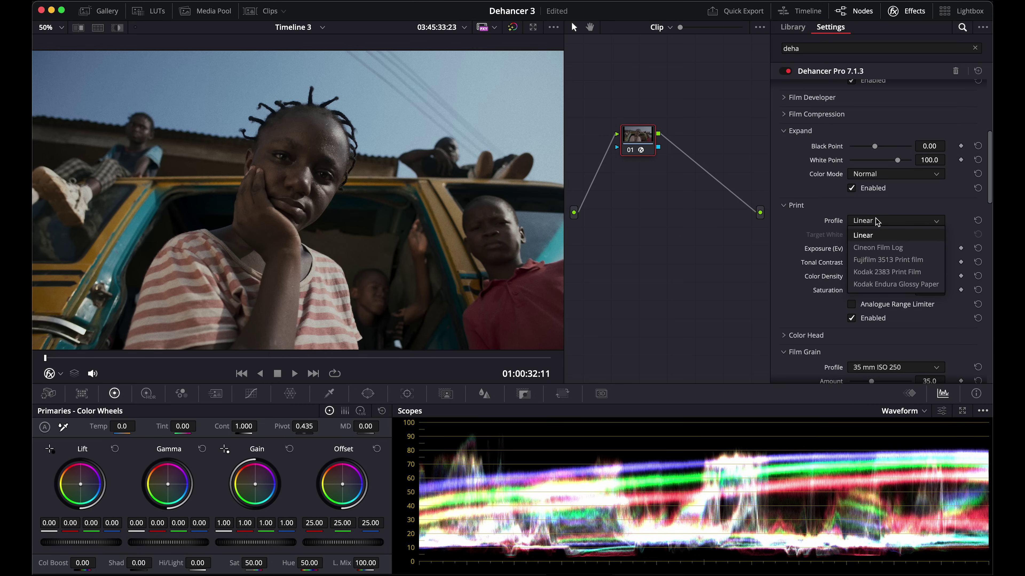
click(887, 274)
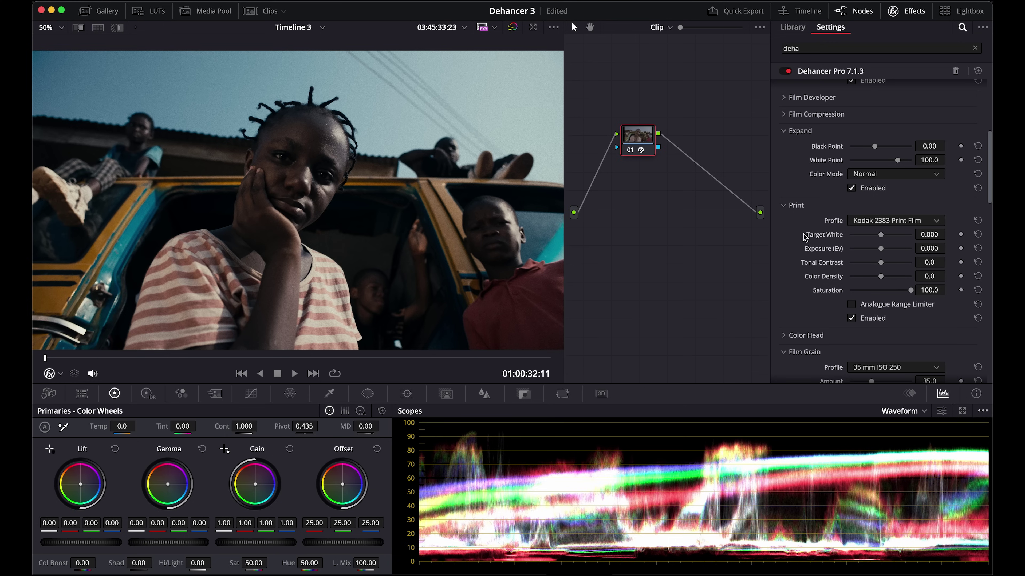
Step: Expand Film Developer and set Color Boost to 48.6 and print exposure to 0.579
scroll(813, 245, up, 2)
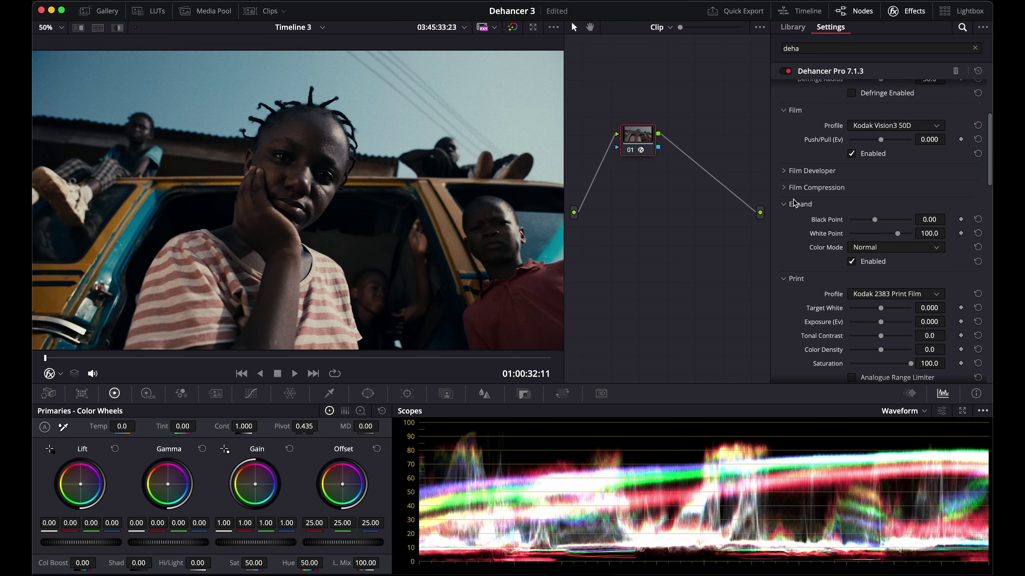
click(783, 174)
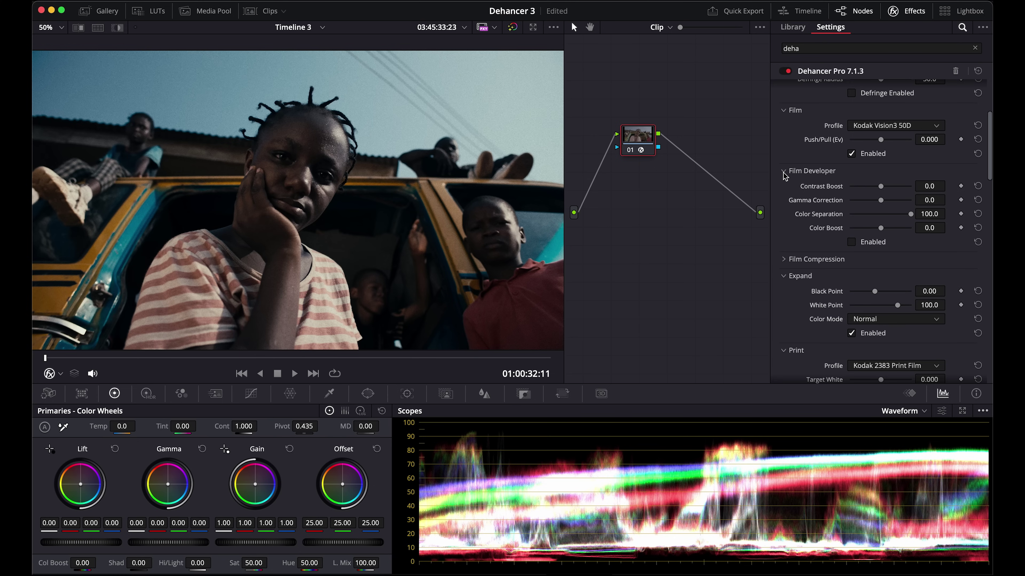
drag(880, 228, 899, 229)
scroll(803, 291, down, 5)
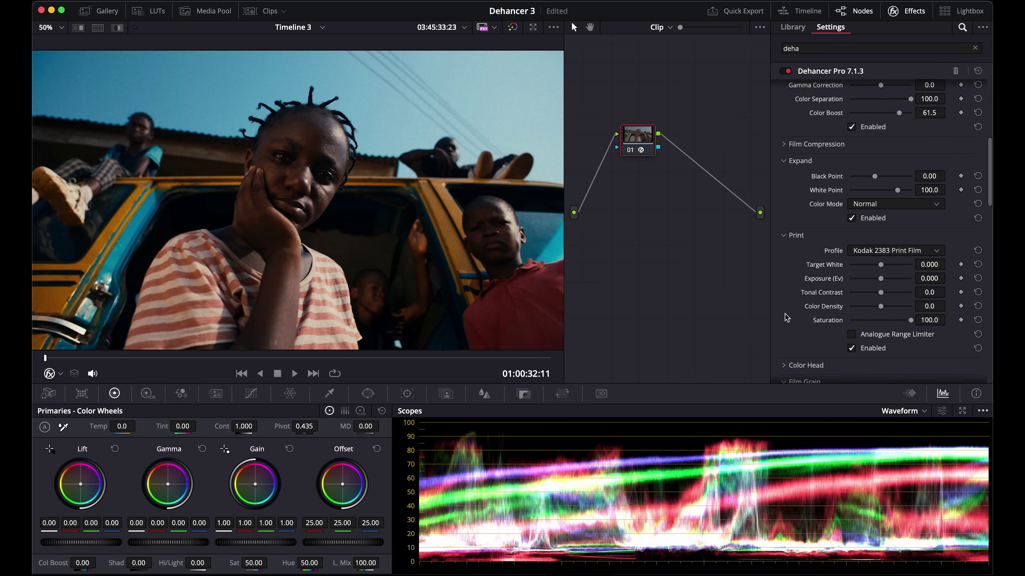
drag(880, 247, 886, 248)
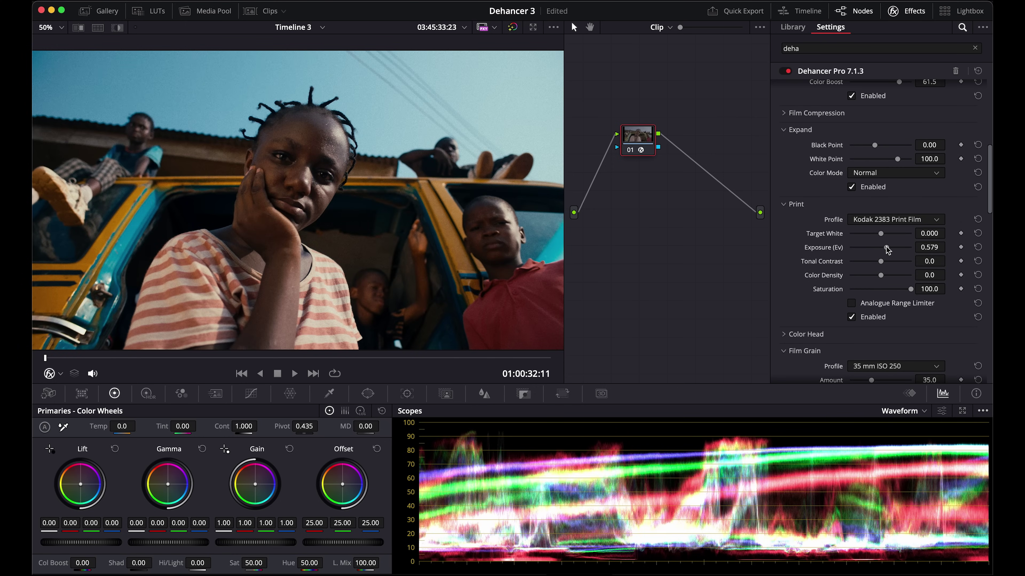
drag(886, 249, 887, 249)
scroll(823, 172, up, 3)
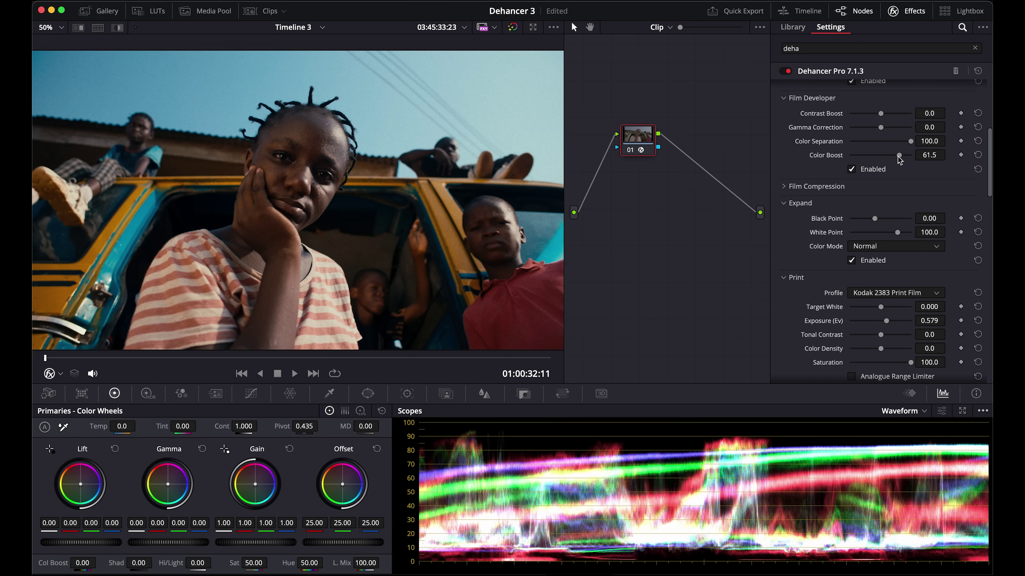
drag(899, 158, 896, 158)
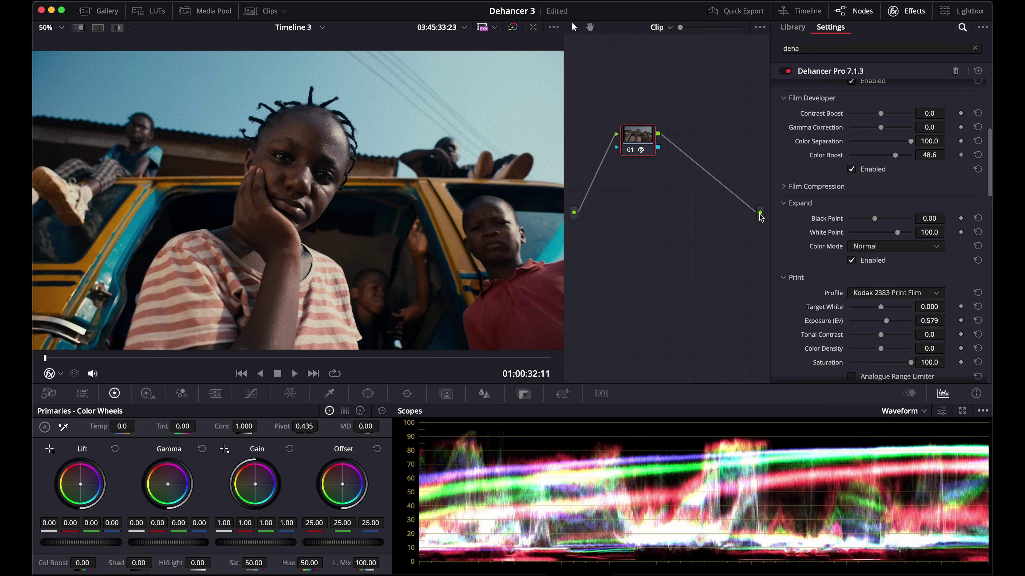
scroll(813, 320, down, 10)
scroll(809, 316, down, 5)
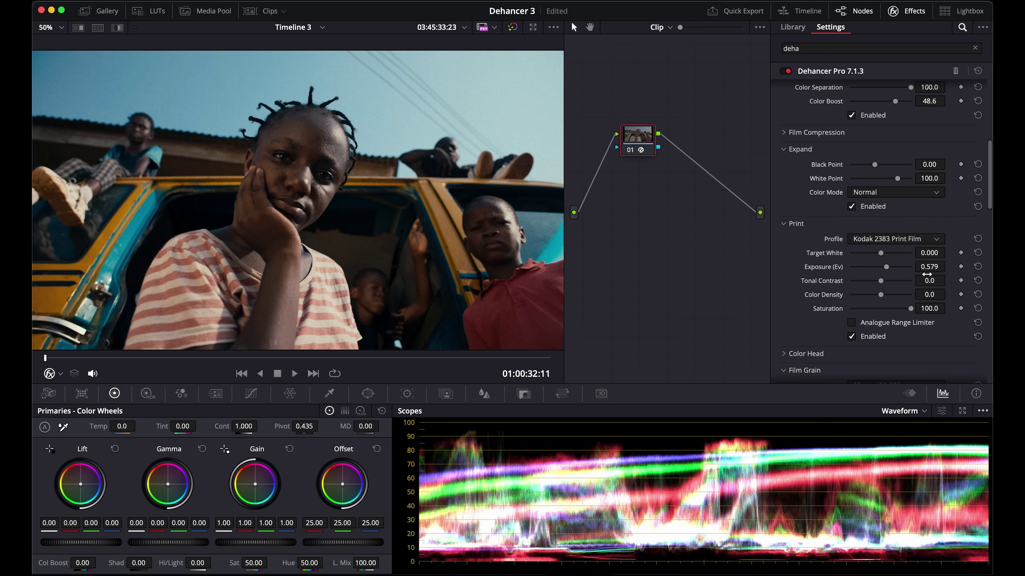
Step: Set the print Color Density to 52.3 and Target White to -1.120, viewing the image enlarged
drag(882, 296, 897, 297)
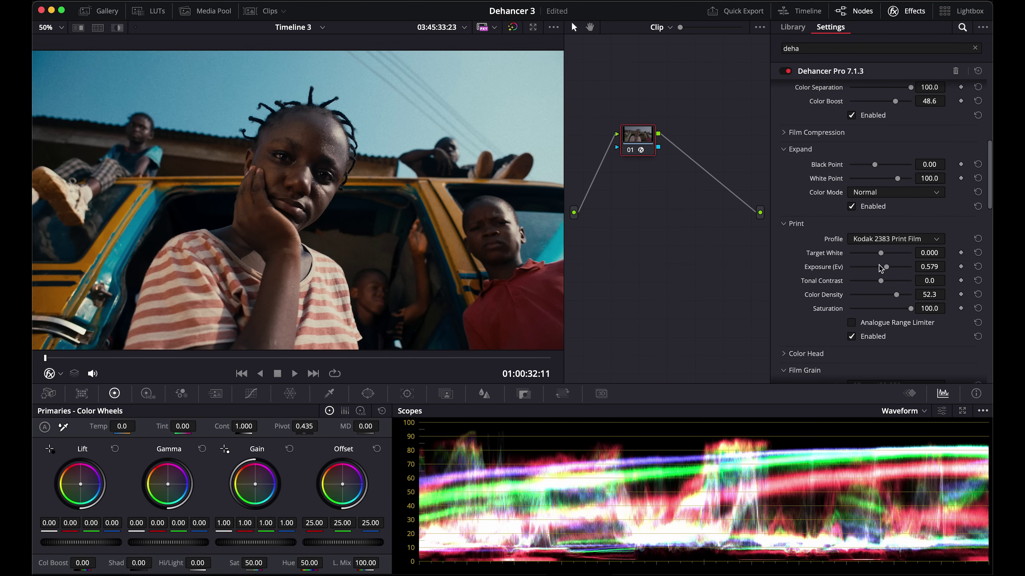
drag(881, 253, 881, 282)
key(alt+f)
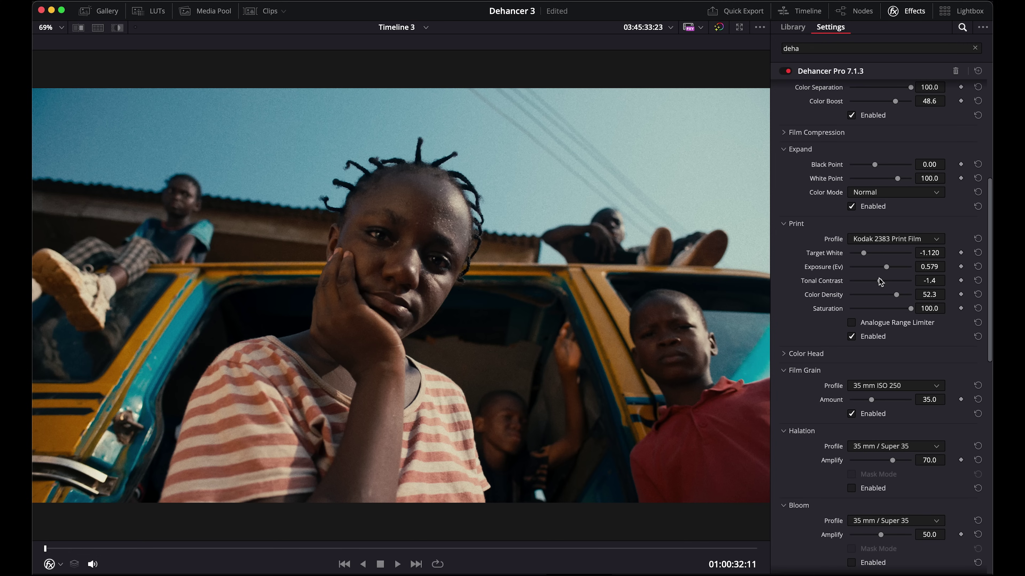
Step: Compare Color Density 0.0 against 52.3, keep 52.3, and play the clip
double_click(896, 295)
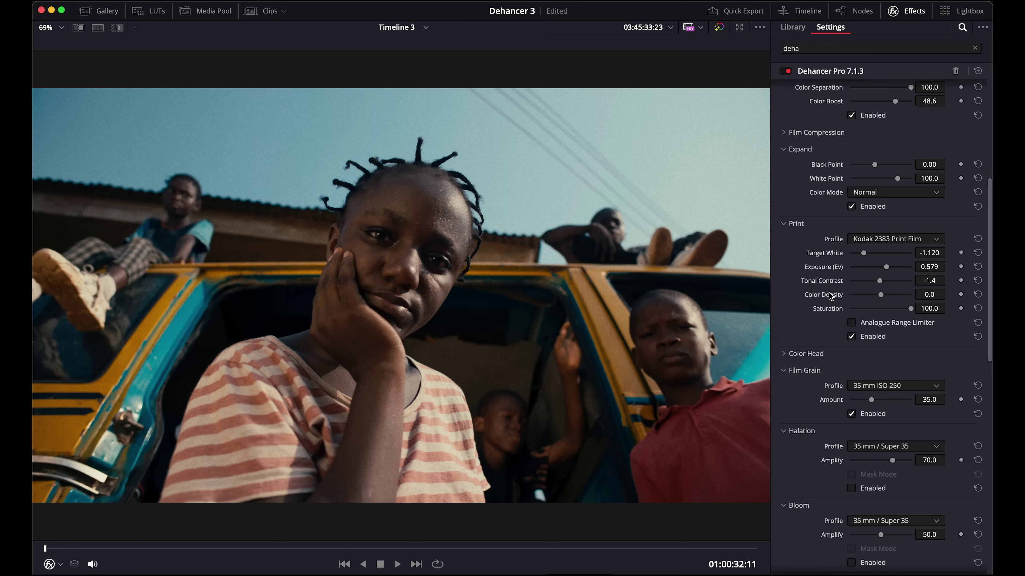
key(super+z)
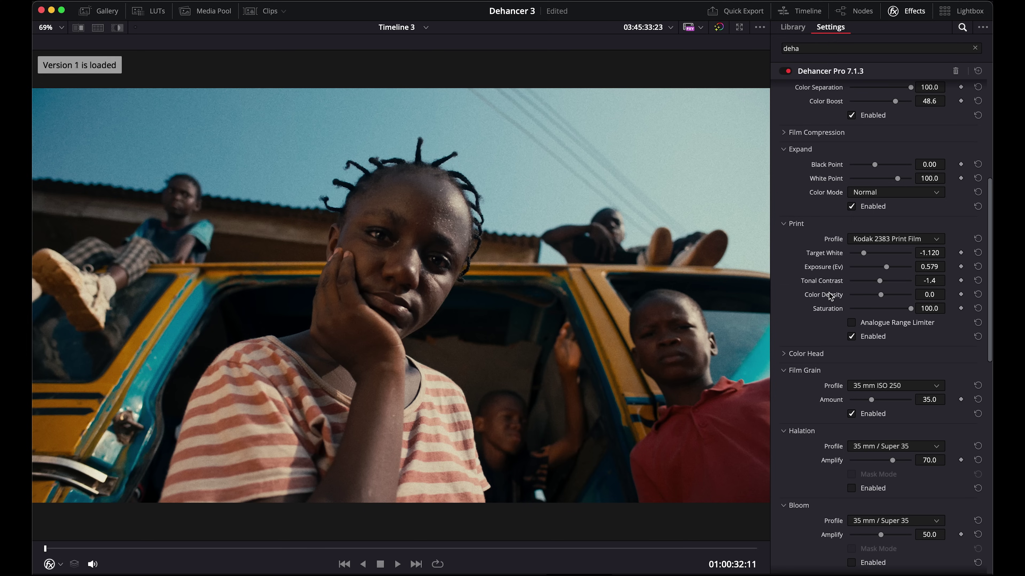
key(super+shift+z)
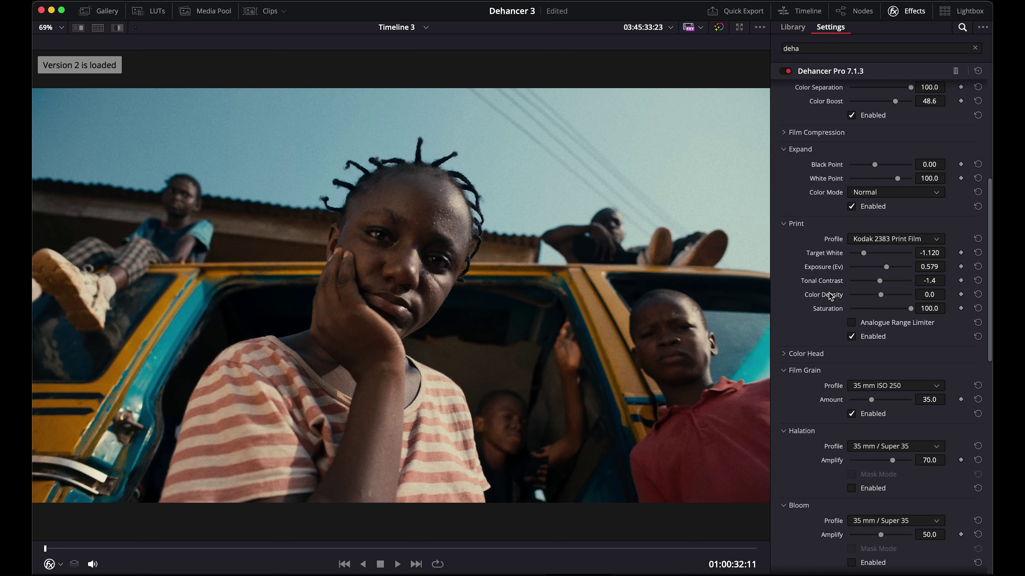
key(super+z)
key(super+shift+z)
key(super+z)
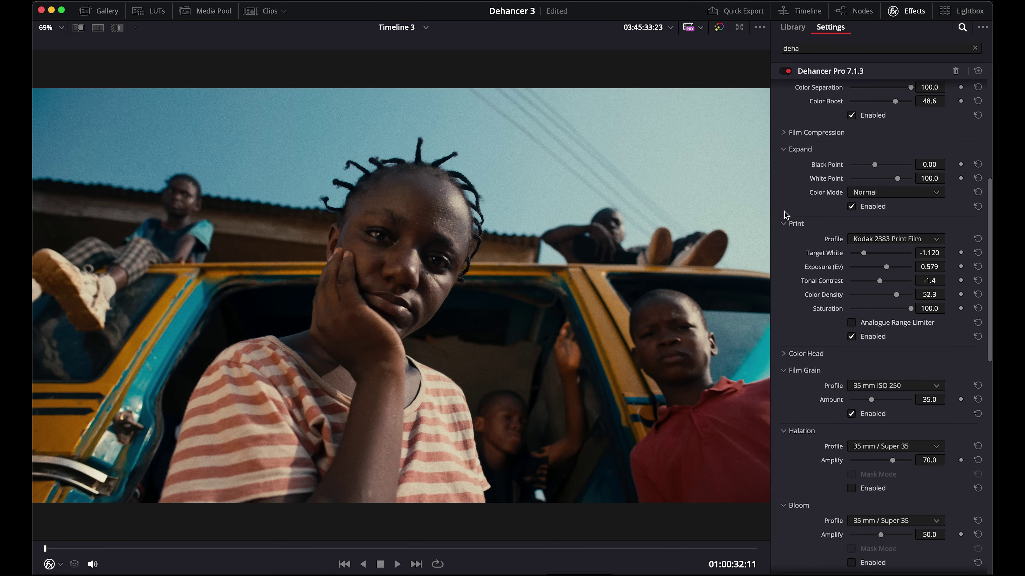
key(space)
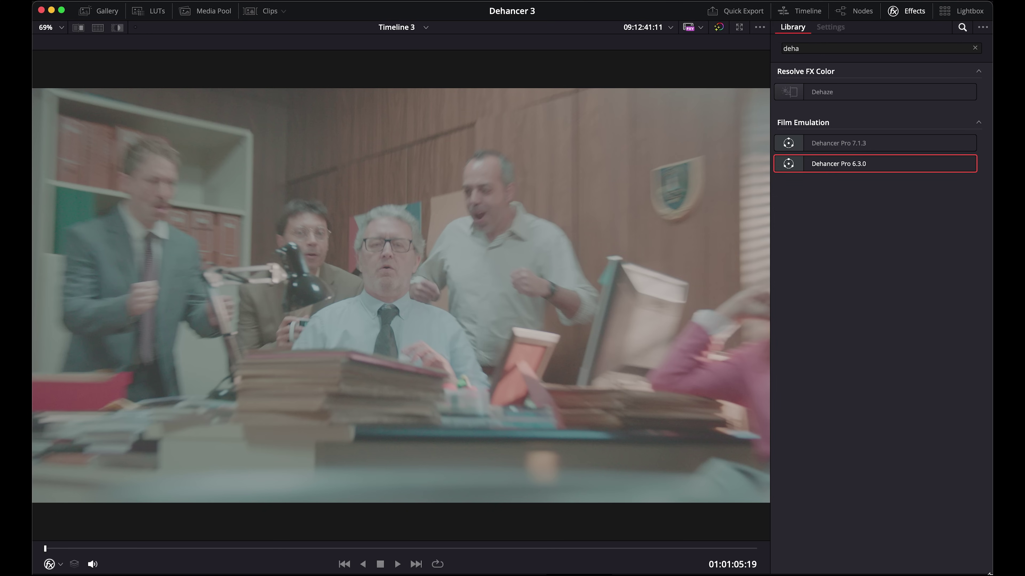
Step: Set colour science to DaVinci YRGB Color Managed with manual HDR DaVinci Wide Gamut Intermediate processing, and save
key(shift+9)
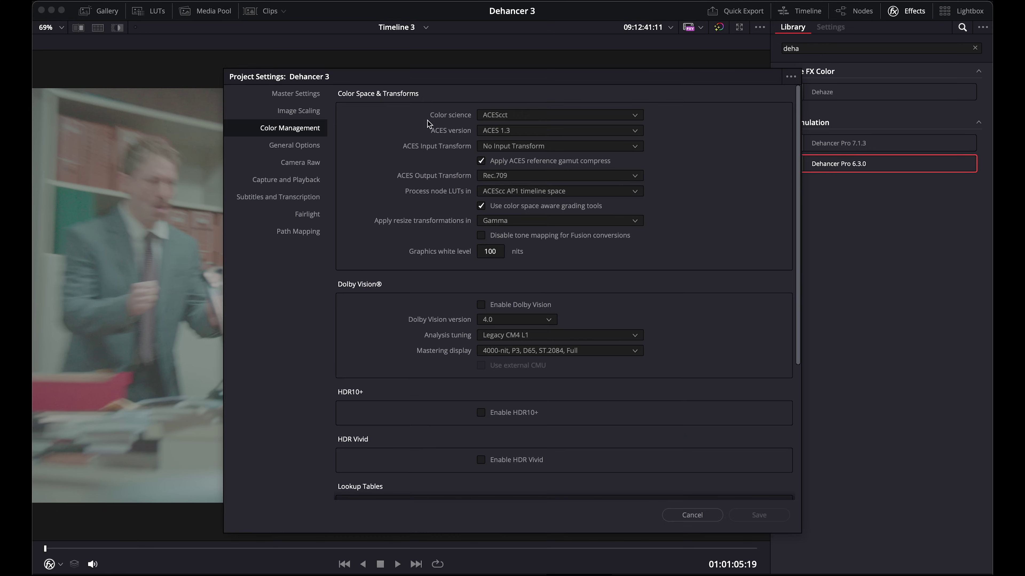
click(509, 116)
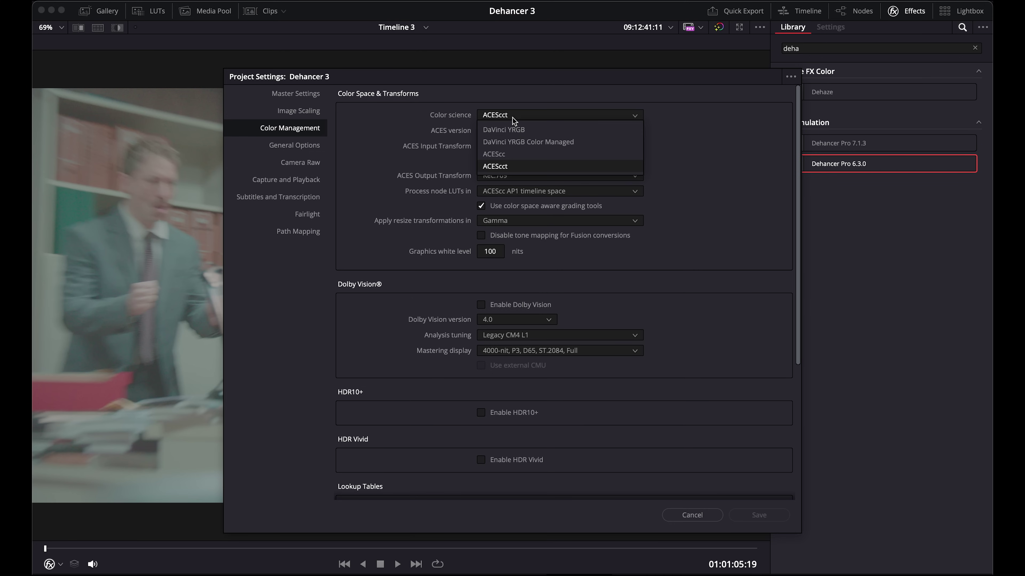
click(575, 142)
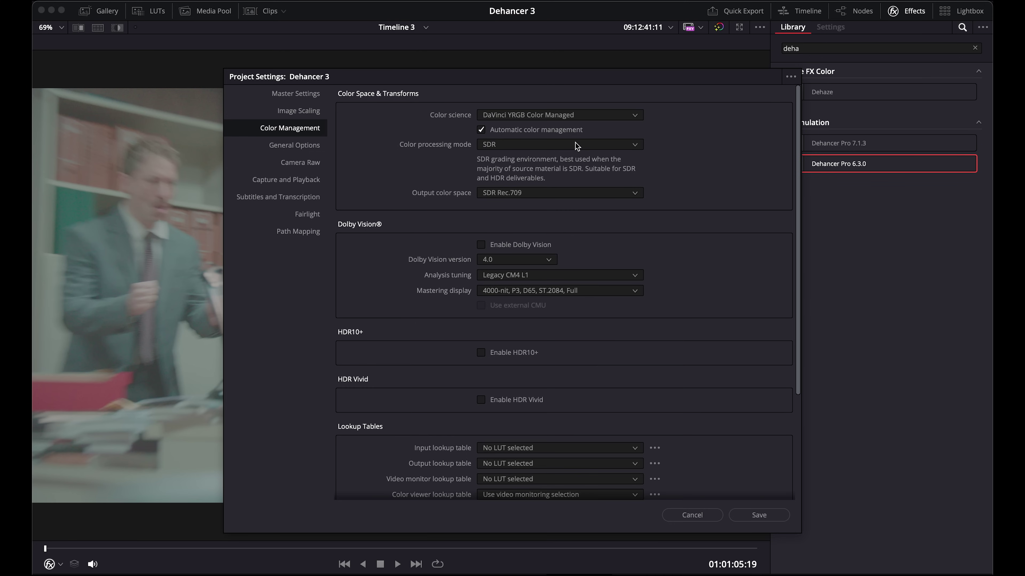
click(497, 130)
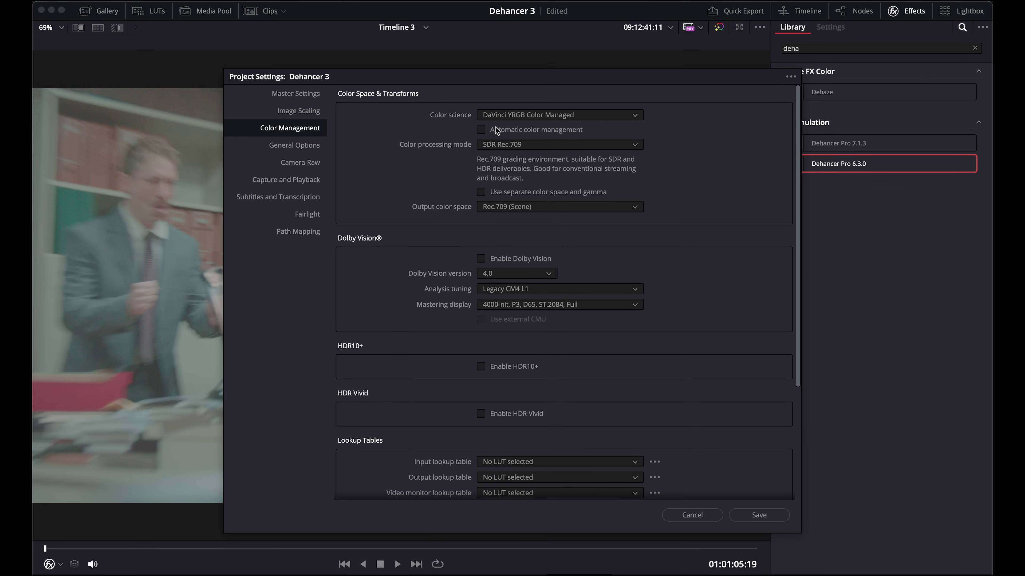
click(529, 144)
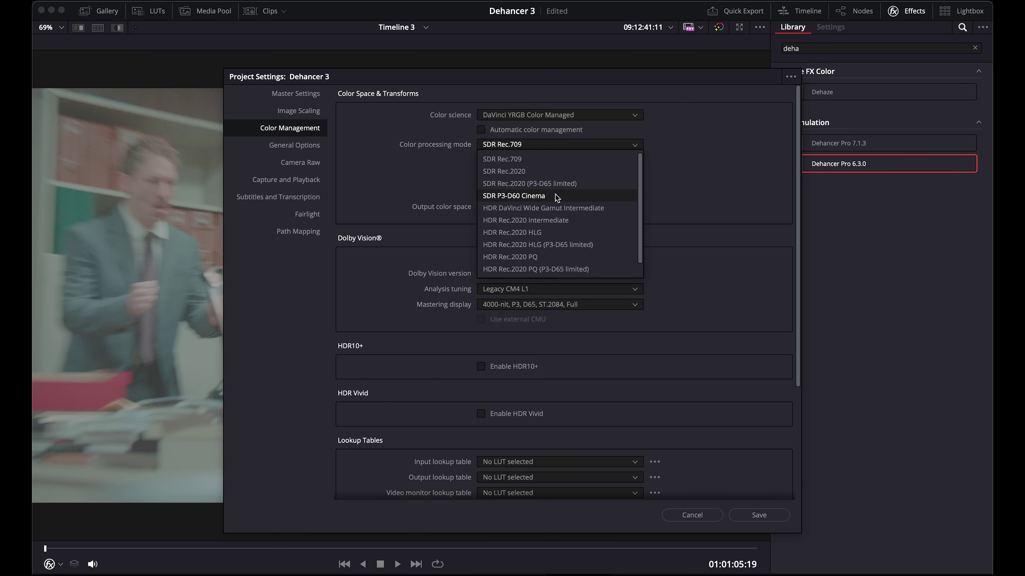
click(586, 209)
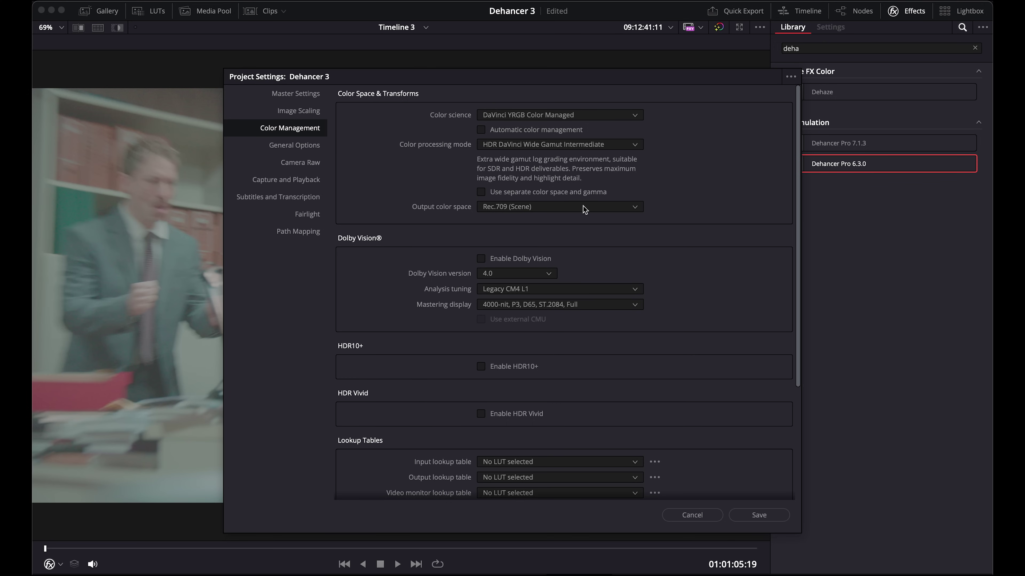
click(757, 515)
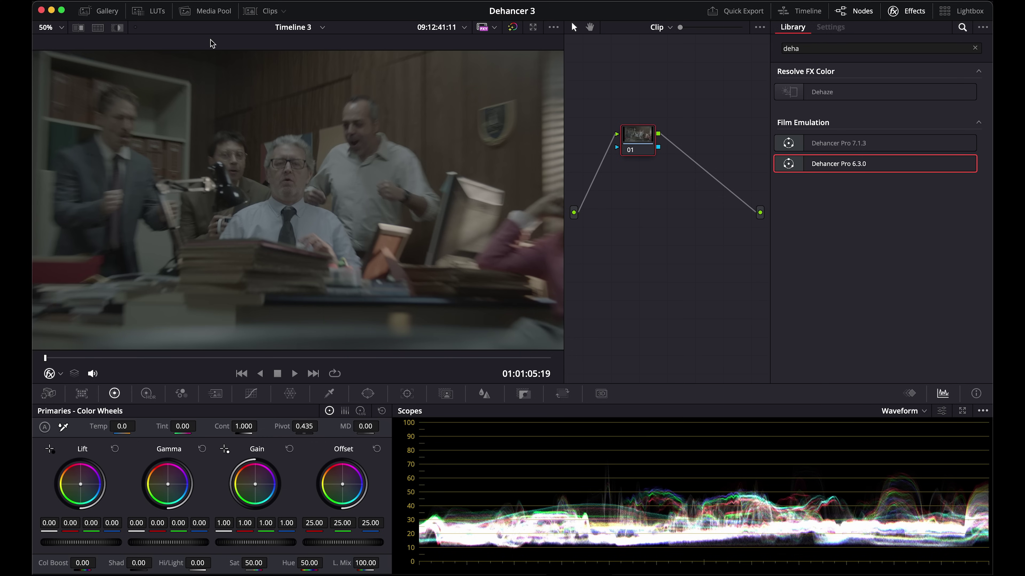
Step: Give clip 06 the ARRI LogC3 input colour space and check it in the enlarged viewer
click(250, 11)
right_click(443, 347)
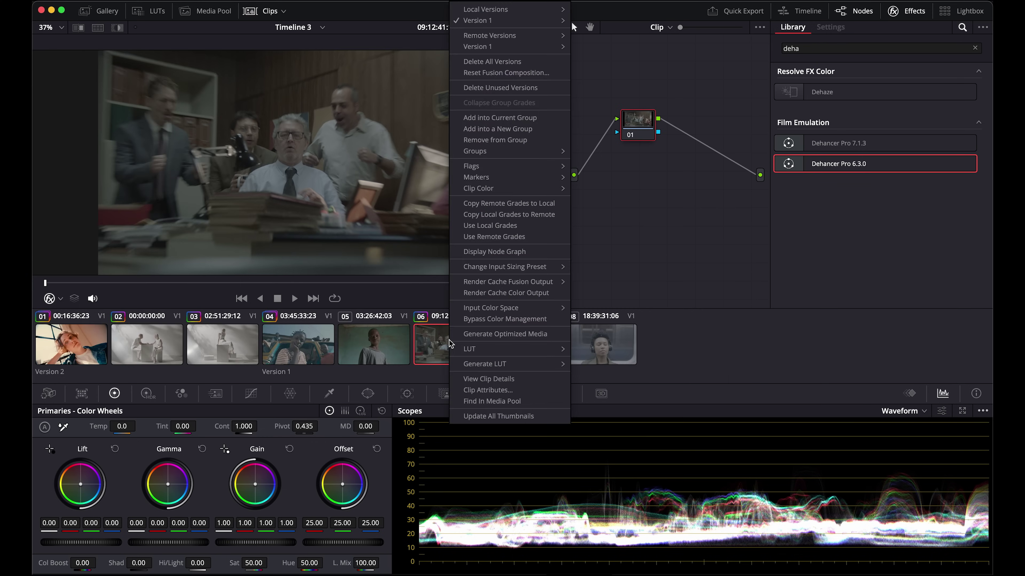
mouse_move(490, 309)
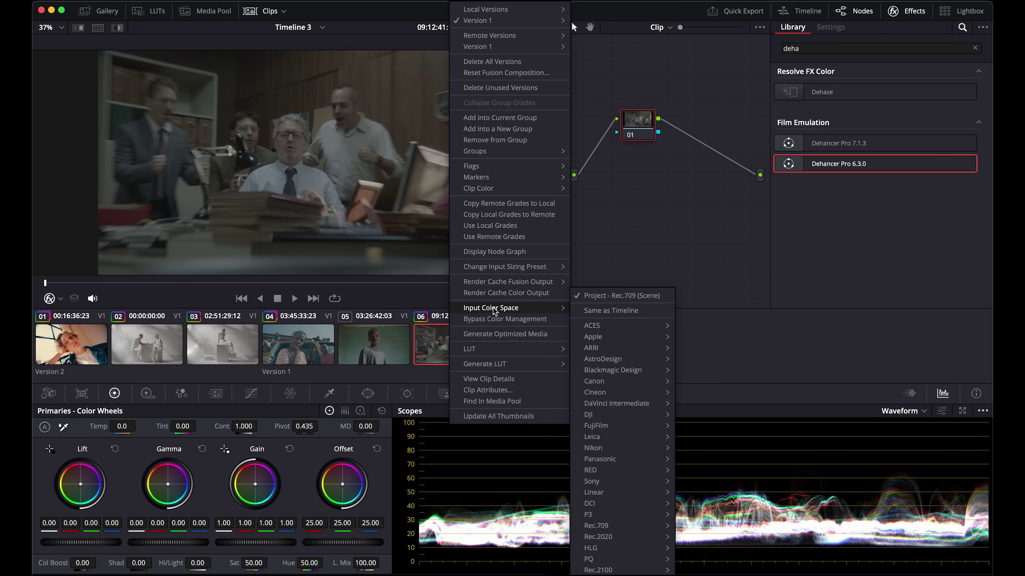
mouse_move(617, 348)
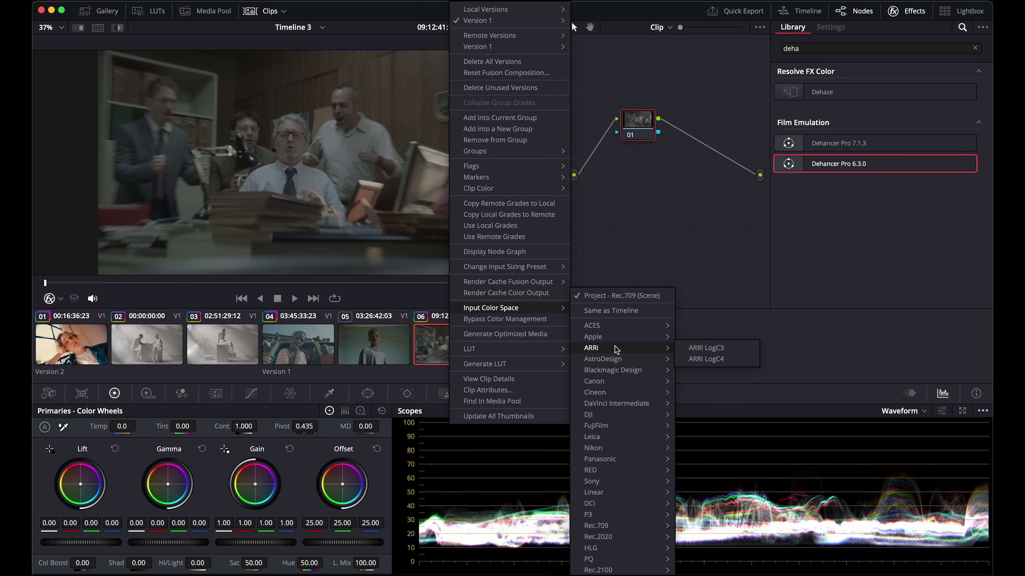
click(707, 348)
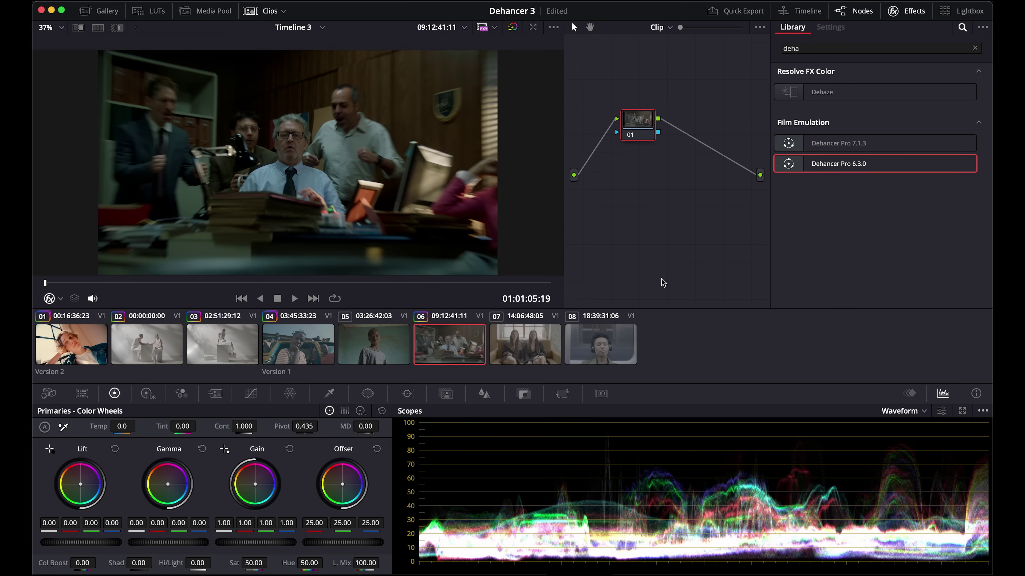
key(alt+f)
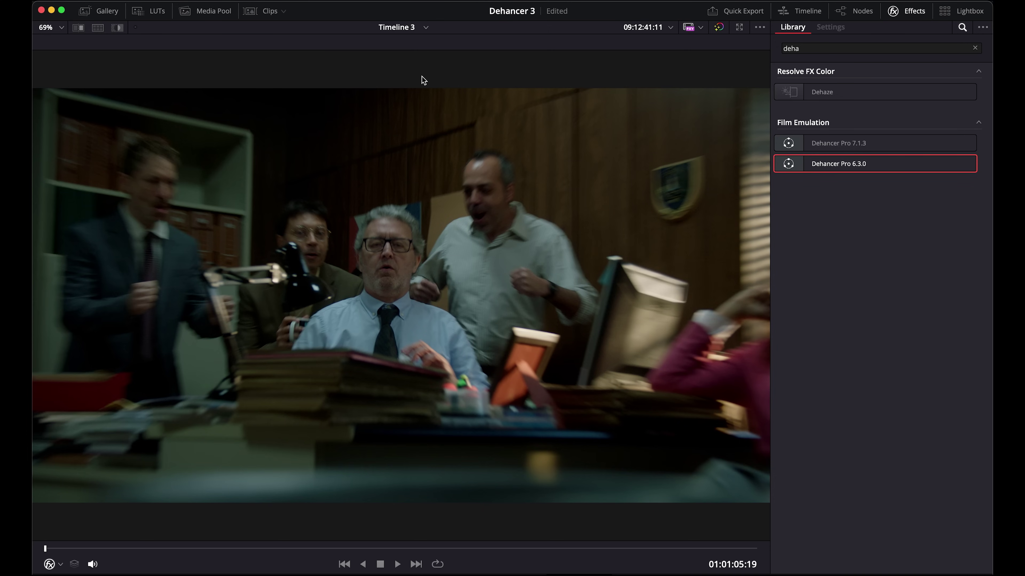
key(alt+f)
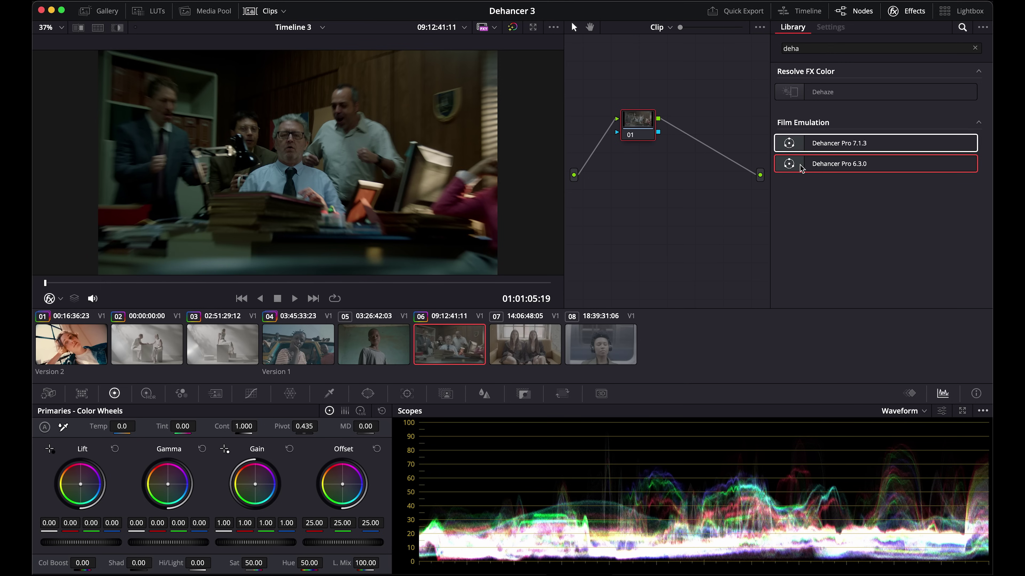
Step: Apply Dehancer Pro 7.1.3 to node 01 with a DVR WG/Intermediate input source
click(834, 145)
drag(834, 144, 639, 128)
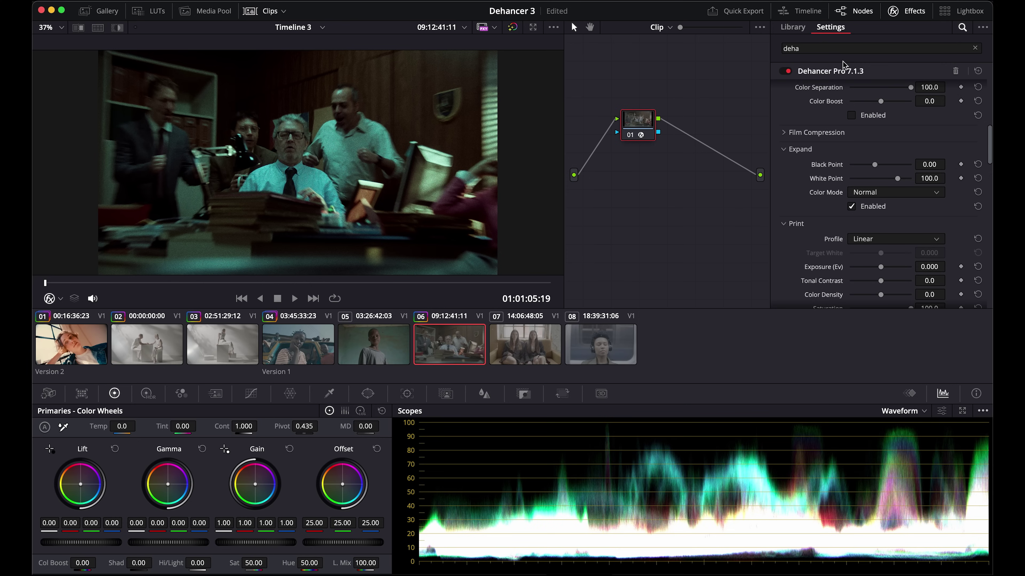
scroll(845, 121, up, 5)
click(879, 105)
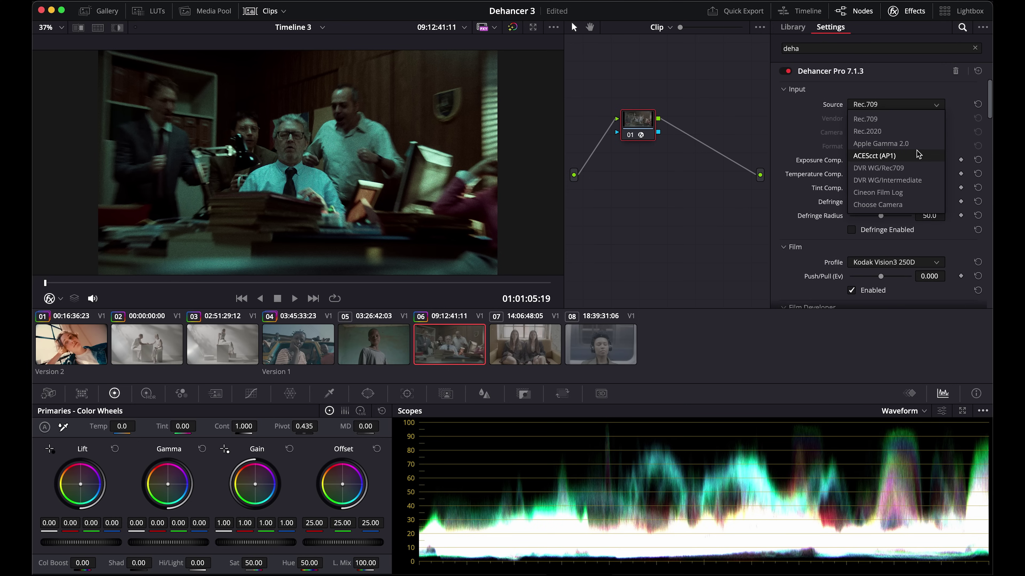
click(930, 183)
key(alt+f)
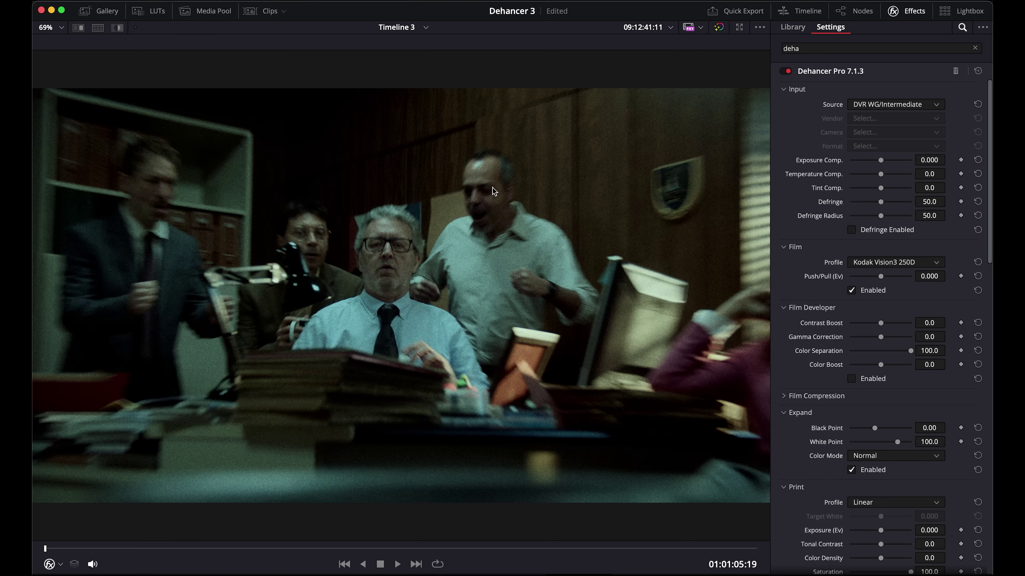
Step: Choose Kodak Vision3 200T film and Kodak 2383 print, comparing the print against Linear
click(862, 260)
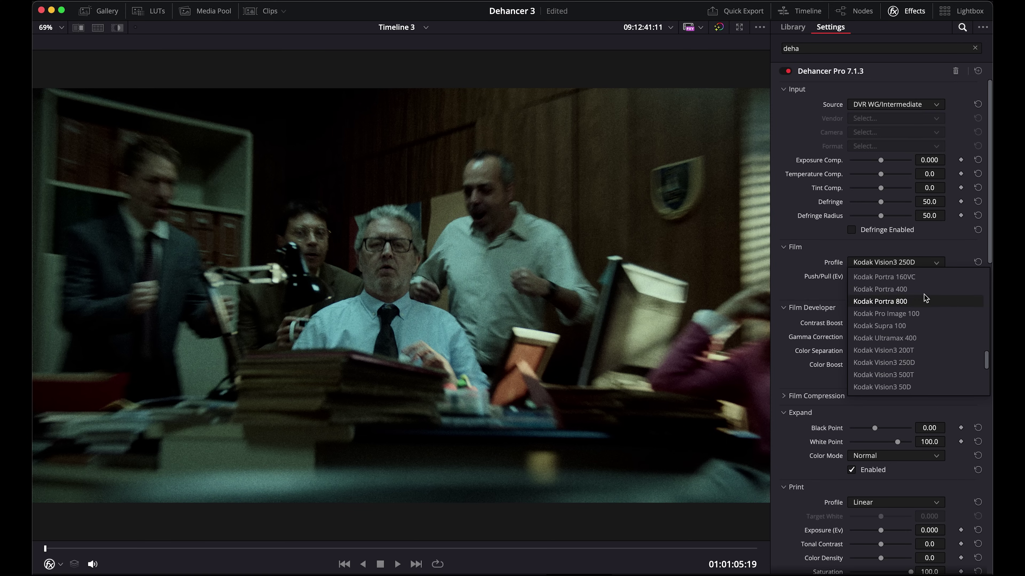
click(908, 375)
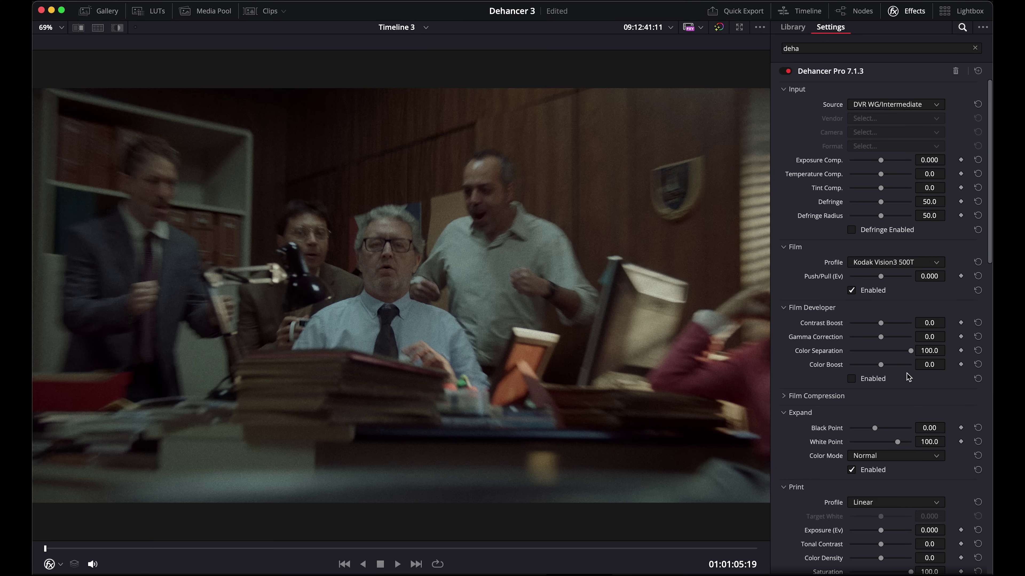
scroll(832, 389, down, 3)
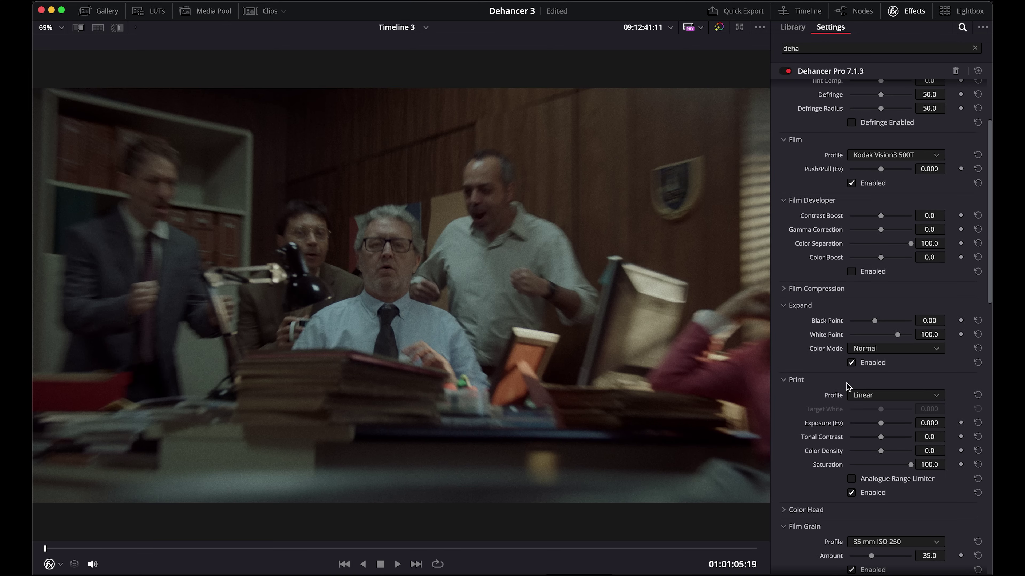
click(882, 397)
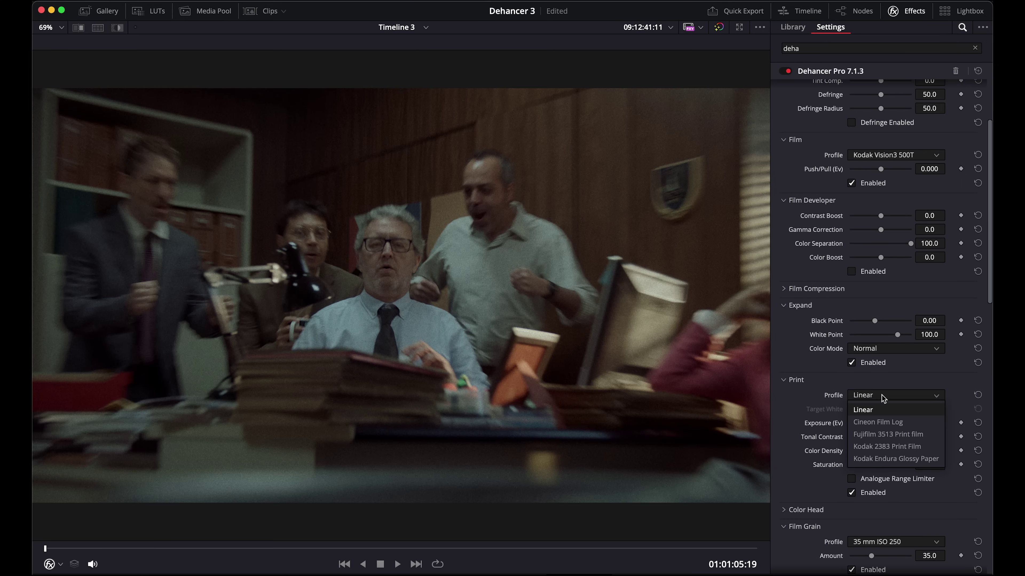
click(926, 446)
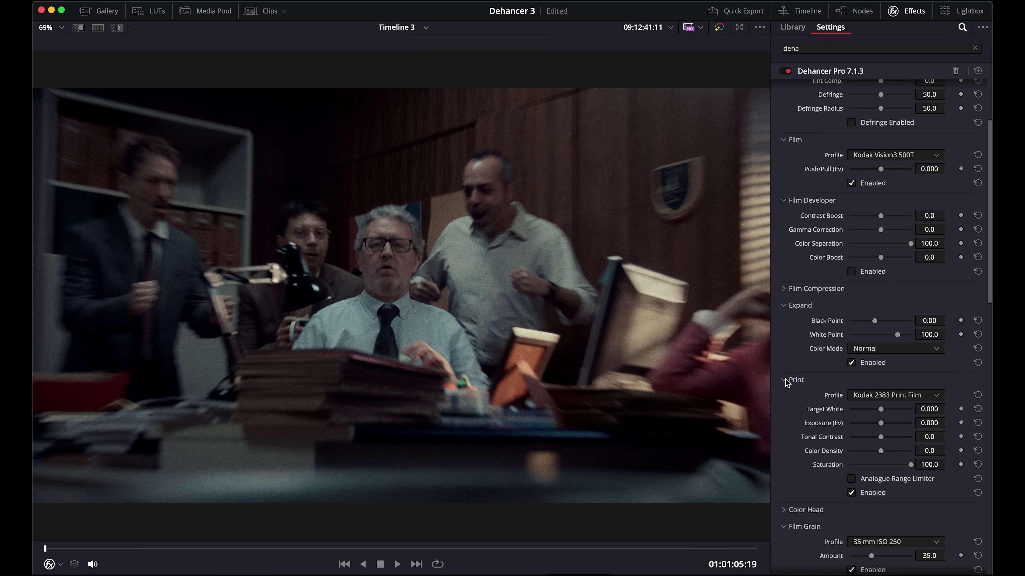
click(864, 397)
click(873, 390)
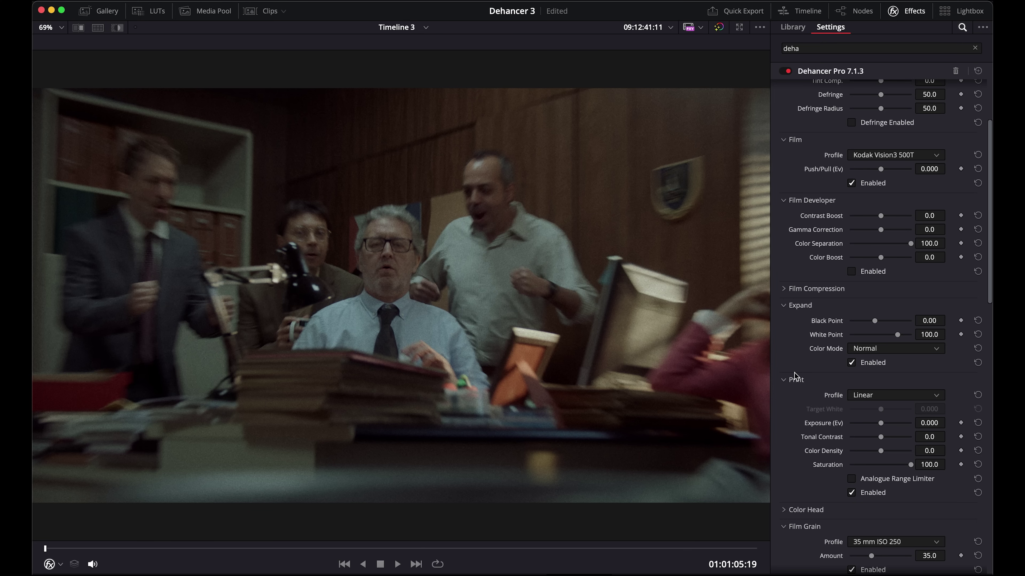
click(873, 393)
click(884, 447)
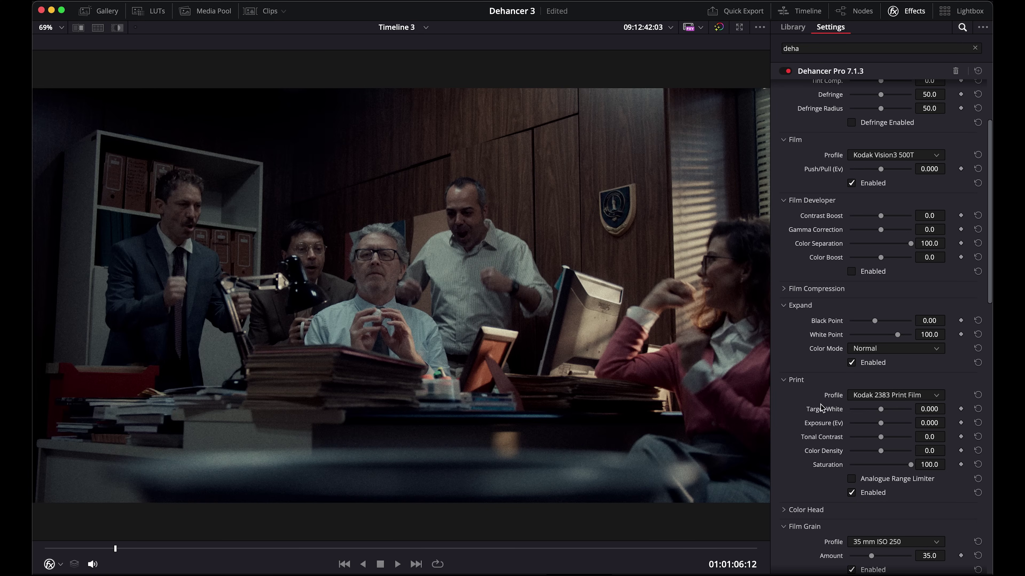
scroll(833, 201, up, 2)
click(881, 196)
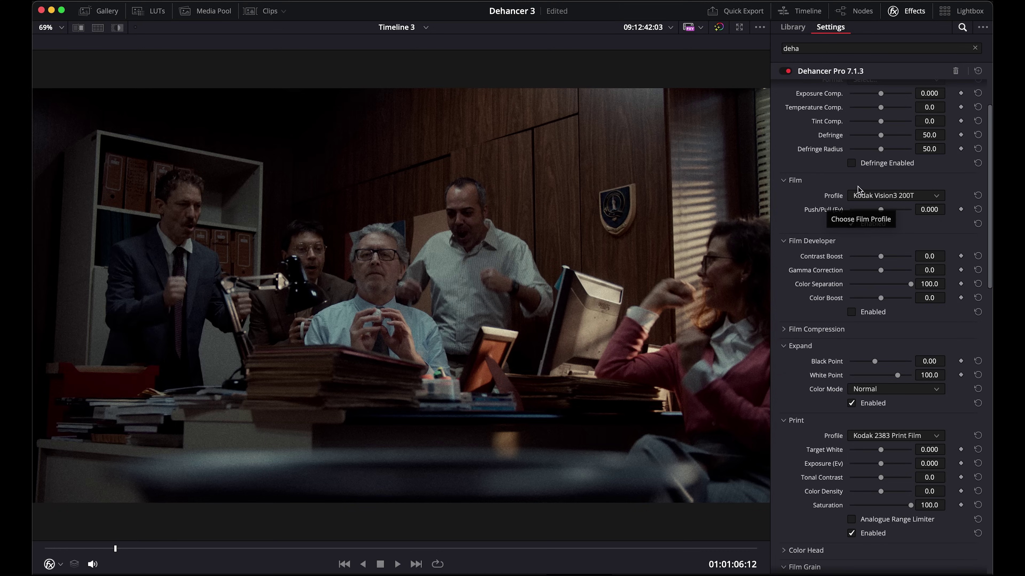
key(alt+f)
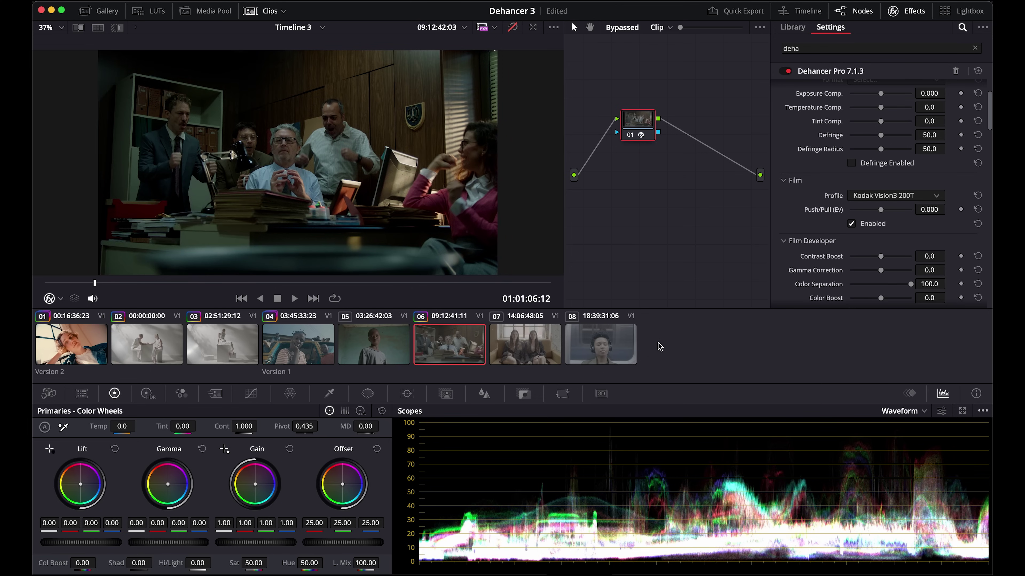
Step: Re-enable the bypassed grade and enlarge the viewer with the clip strip hidden
key(shift+d)
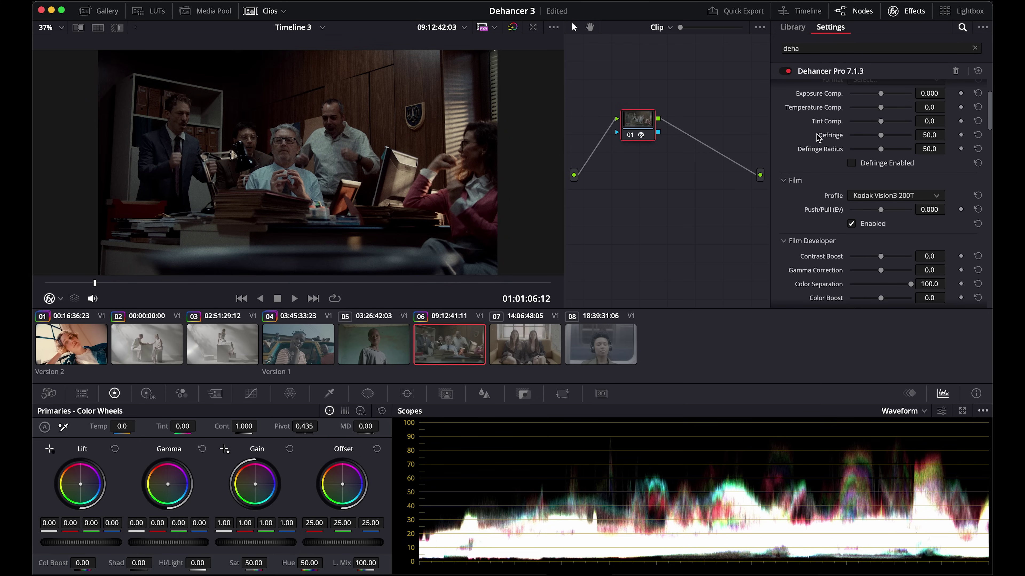
scroll(819, 121, up, 2)
scroll(819, 122, up, 1)
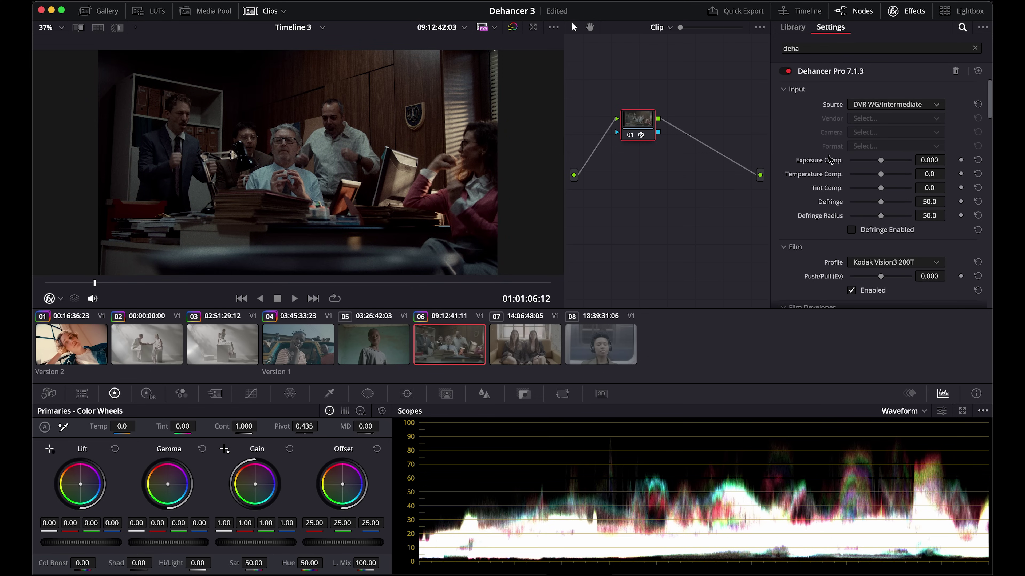
click(287, 9)
key(alt+f)
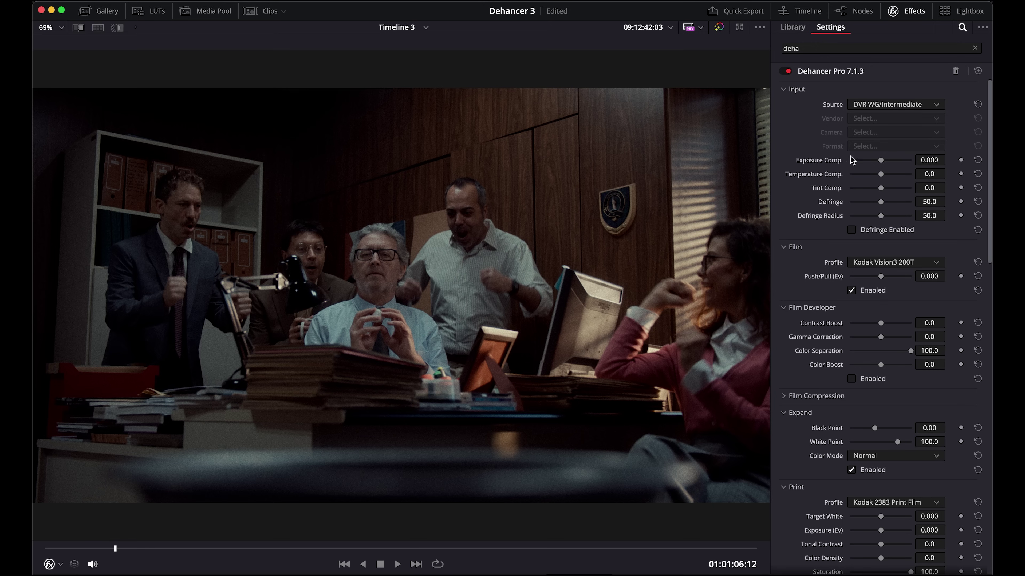
Step: Fine-tune Dehancer: print exposure 0.357, Tonal Contrast 4.2, Color Density, Color Boost 17.4, then play
drag(882, 161, 882, 161)
scroll(807, 519, down, 5)
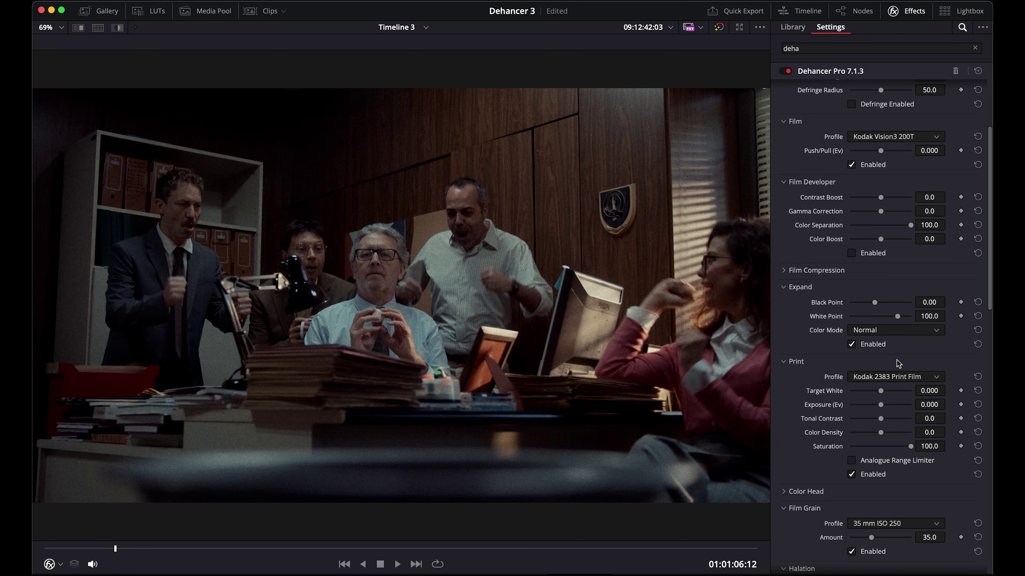
drag(881, 405, 883, 405)
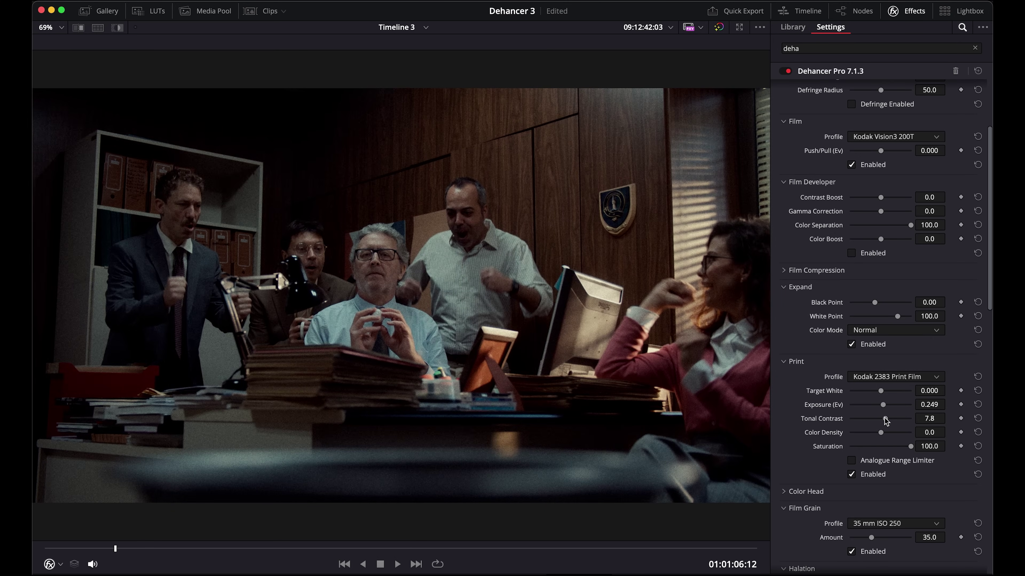
drag(885, 419, 883, 418)
drag(882, 434, 846, 438)
click(851, 255)
drag(880, 240, 885, 241)
key(space)
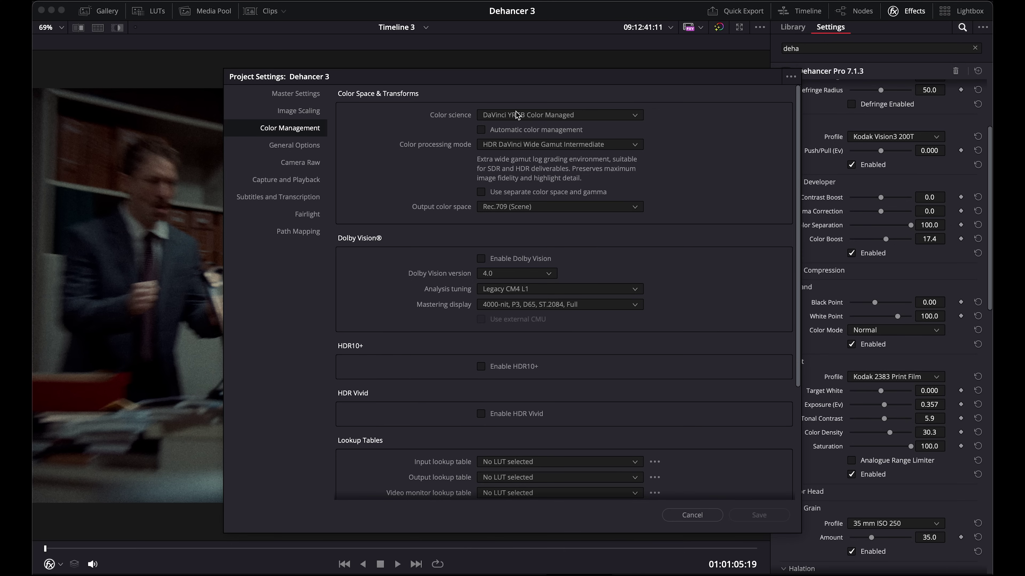
Step: Load the Default Preset in Project Settings, then cancel out of the dialog
click(791, 77)
mouse_move(774, 94)
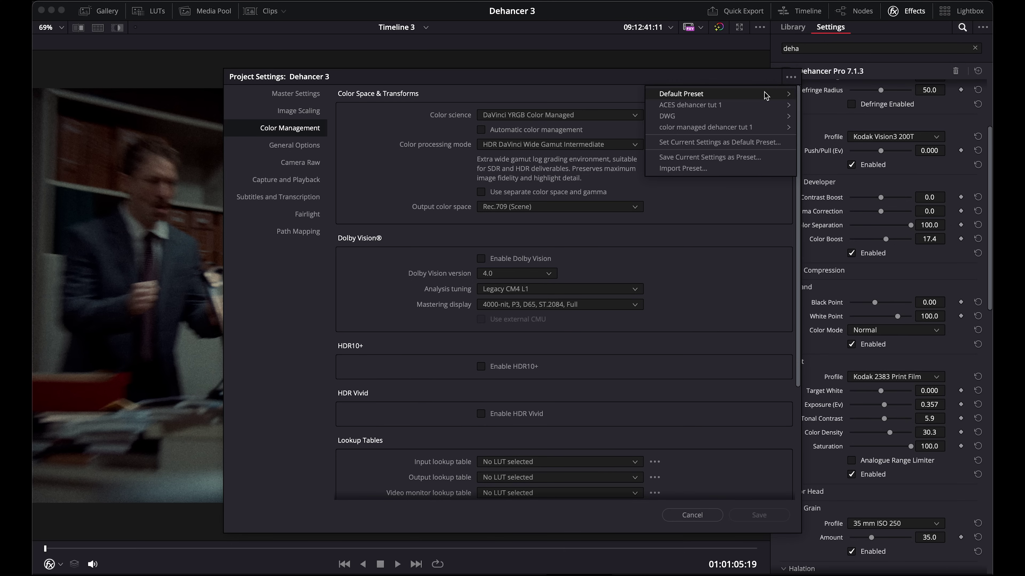
click(823, 95)
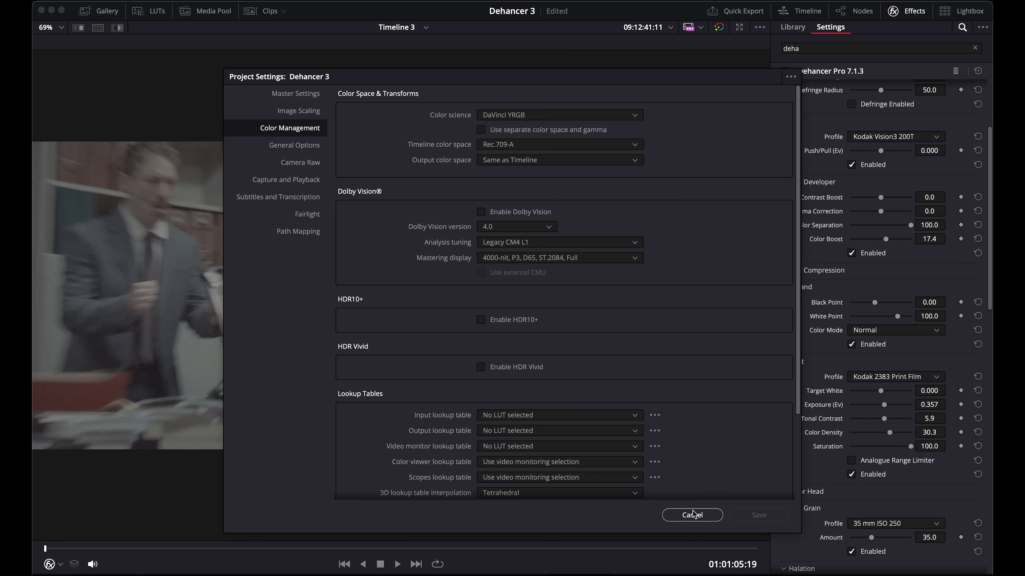
click(693, 515)
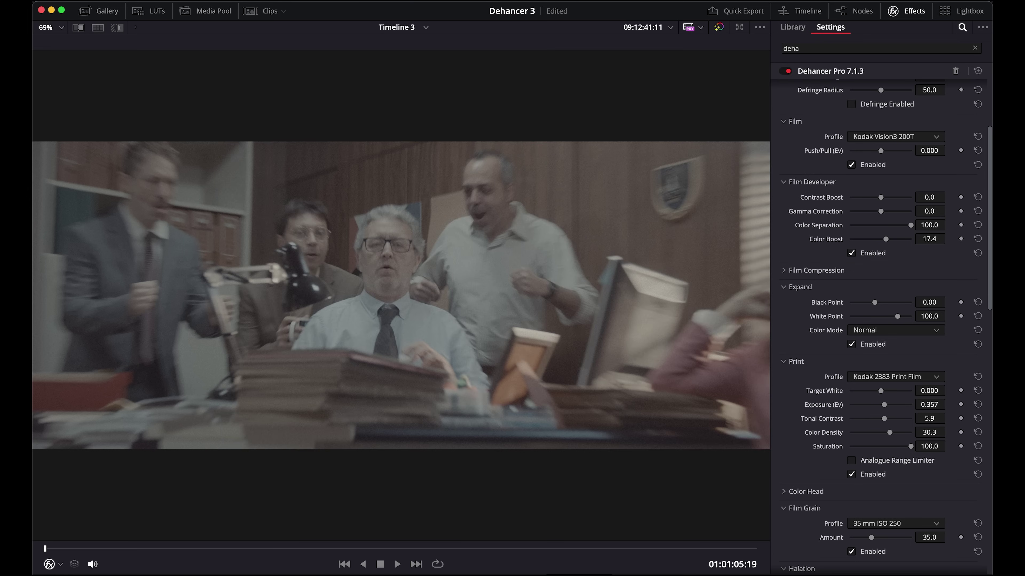
Step: Set the timeline resolution to 3840 x 2160, save, and add a Color Space Transform to node 01
key(shift+9)
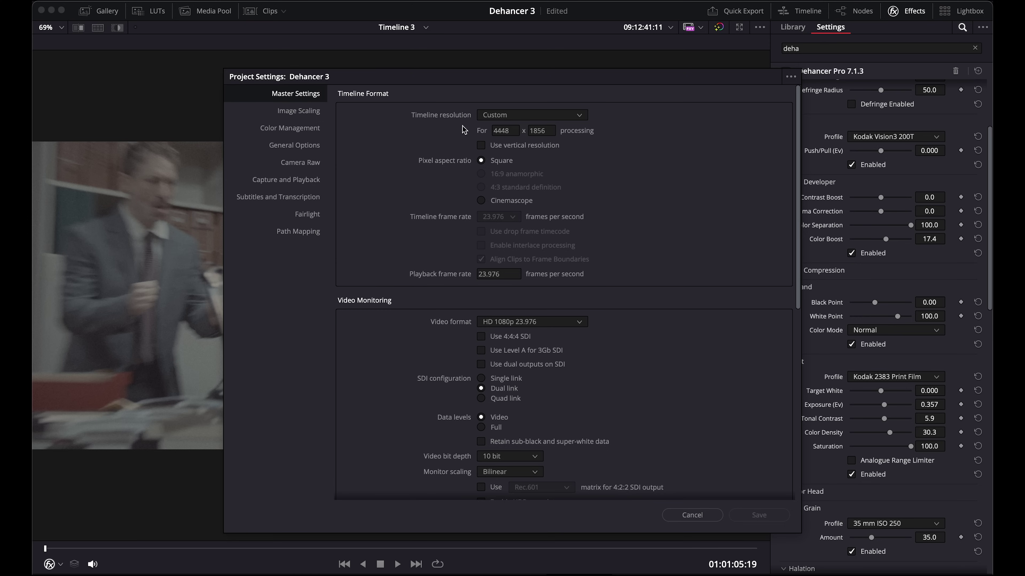
click(505, 131)
text(3840)
key(Tab)
text(2160)
key(Return)
click(791, 77)
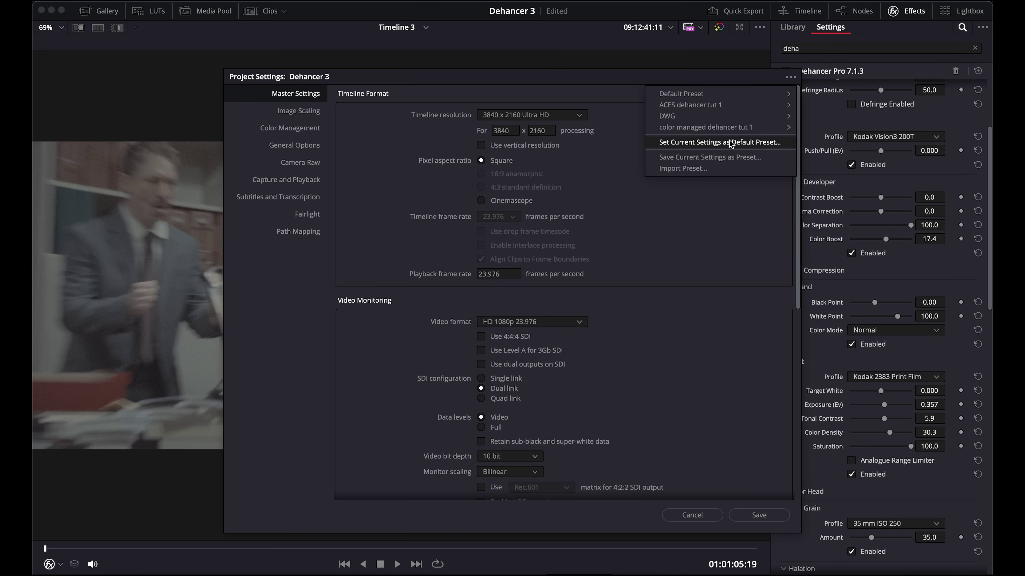
click(618, 106)
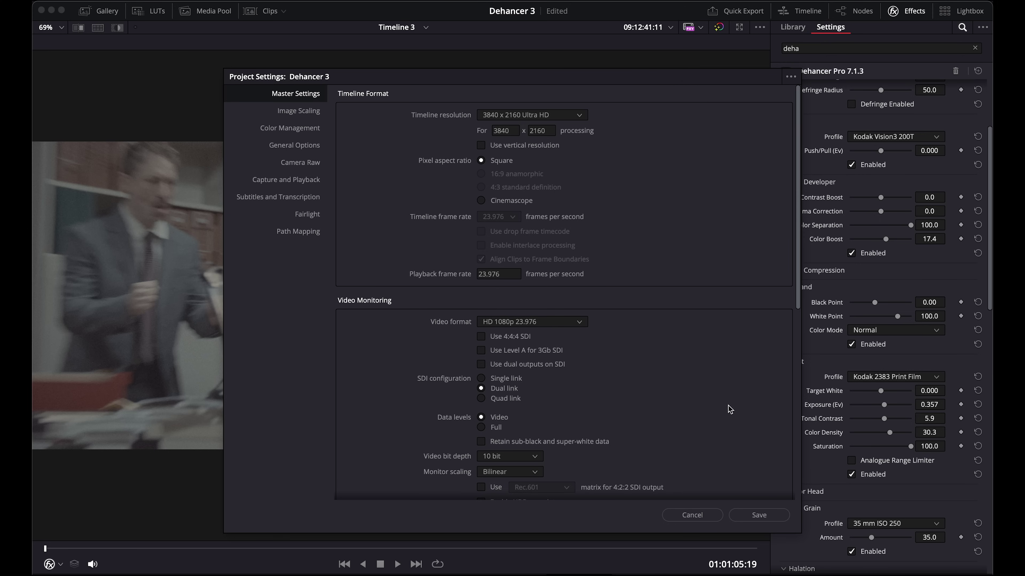
click(752, 518)
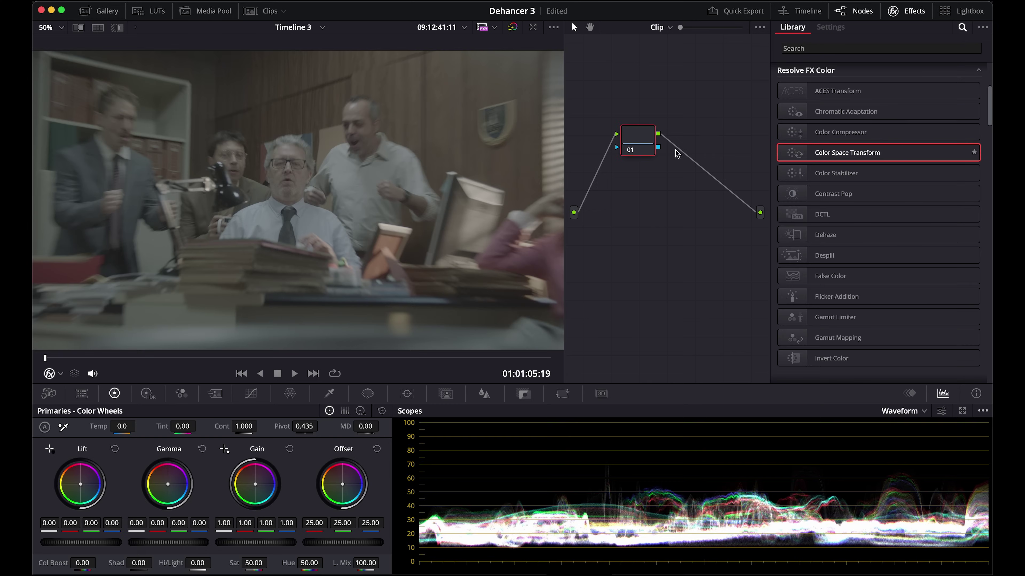
drag(888, 151, 637, 141)
click(869, 104)
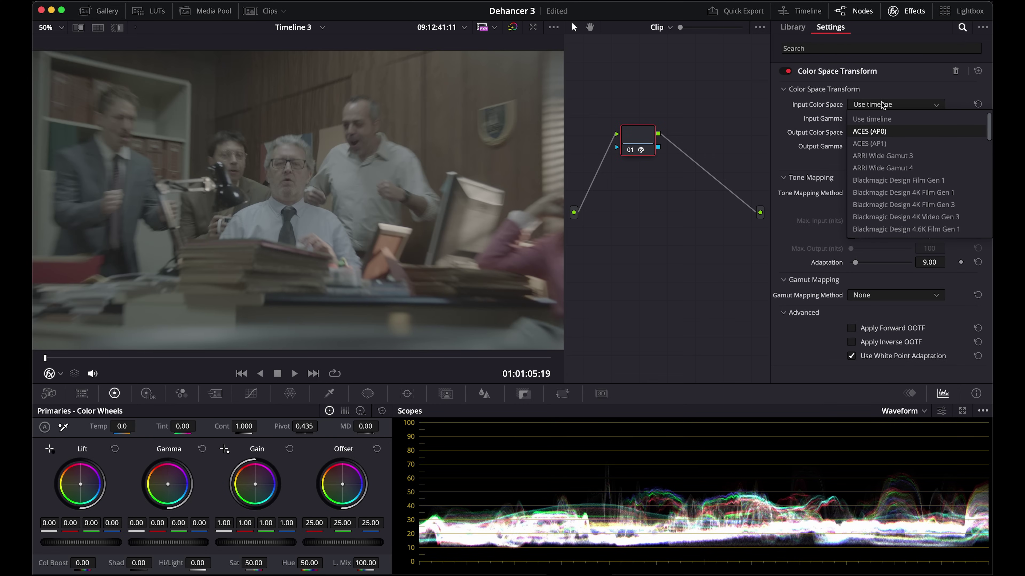
Step: Set node 01's CST from ARRI Wide Gamut 3/LogC3 to DaVinci Wide Gamut/Intermediate
click(874, 156)
click(873, 118)
click(873, 126)
click(868, 133)
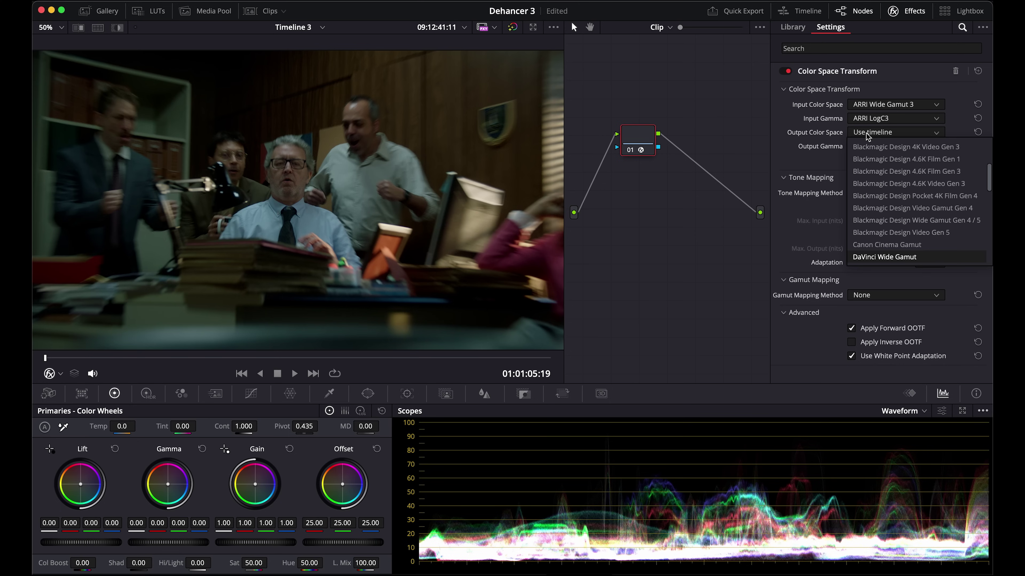
key(Return)
click(879, 146)
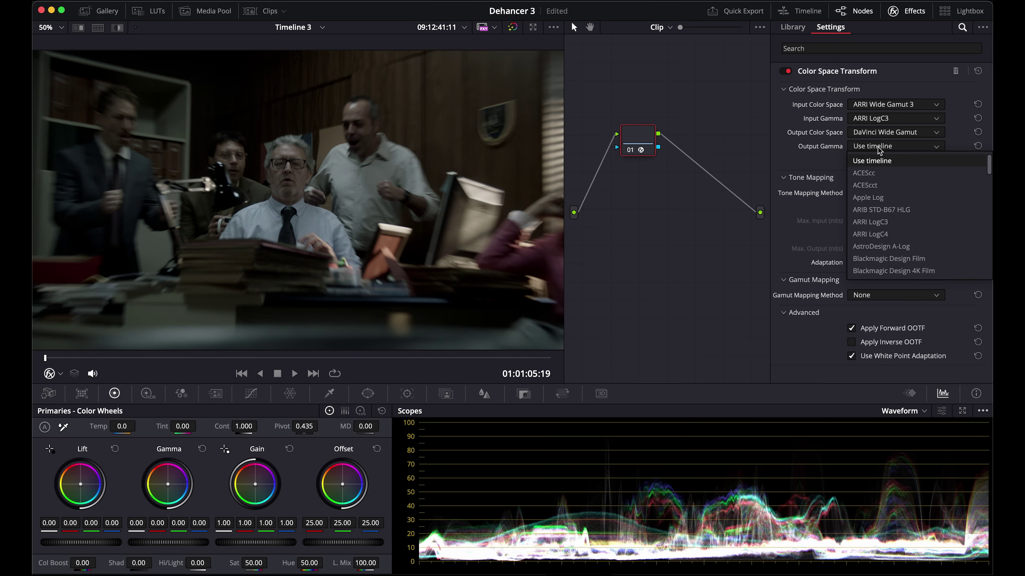
key(Return)
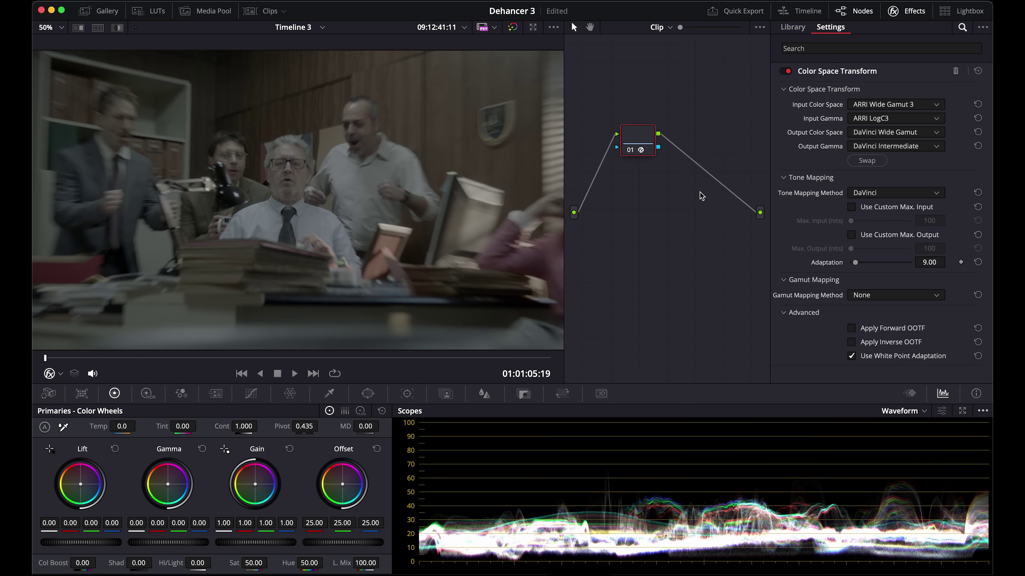
Step: Add serial node 02 with a swapped Color Space Transform outputting Rec.709/Rec.709
key(alt+s)
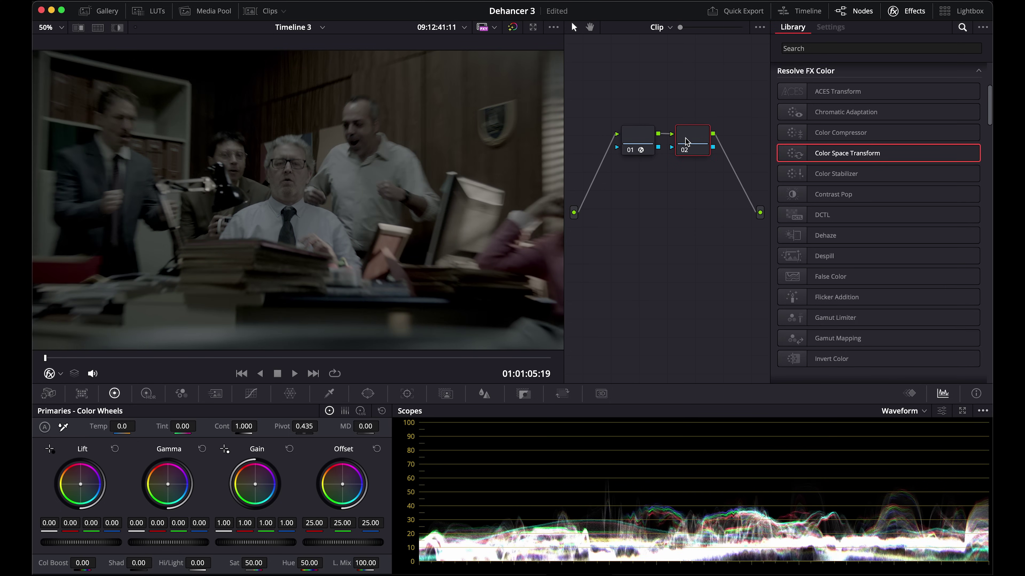
drag(685, 141, 686, 141)
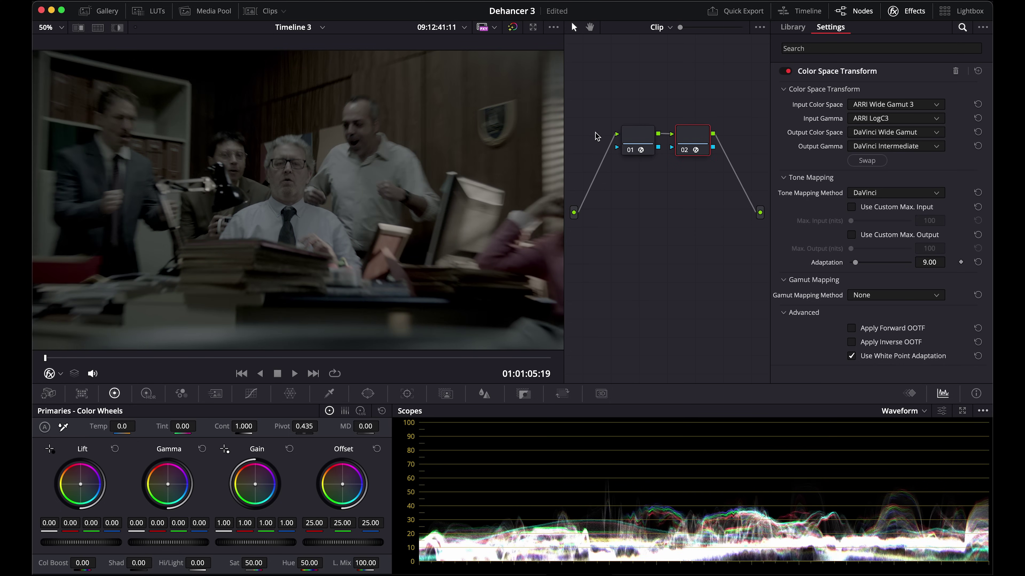
click(630, 140)
click(694, 140)
click(866, 160)
click(890, 132)
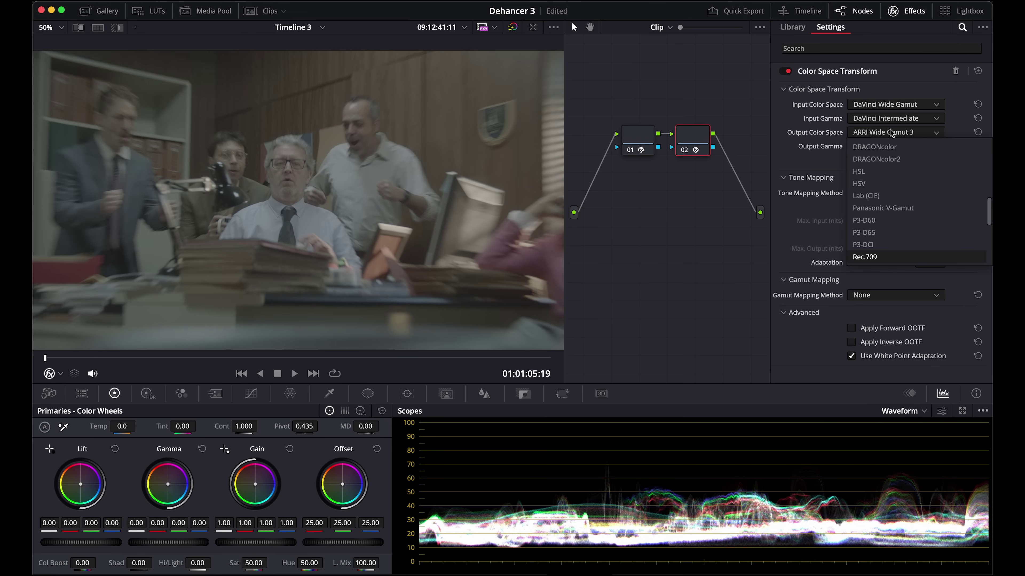
click(865, 257)
click(891, 146)
click(866, 269)
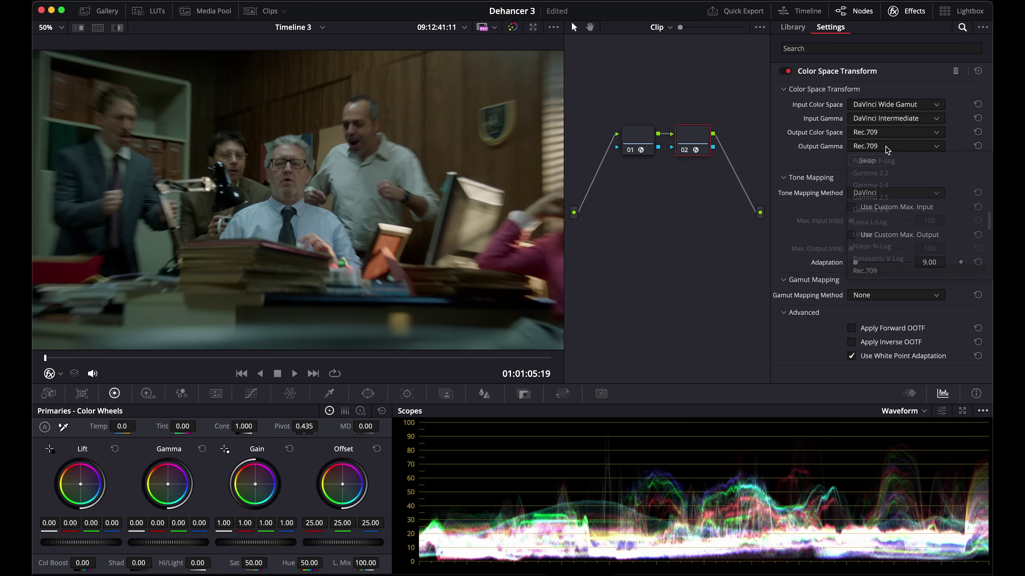
Step: Spread nodes 01 and 02 apart in the node graph and select node 01
drag(637, 137, 600, 187)
drag(690, 142, 726, 205)
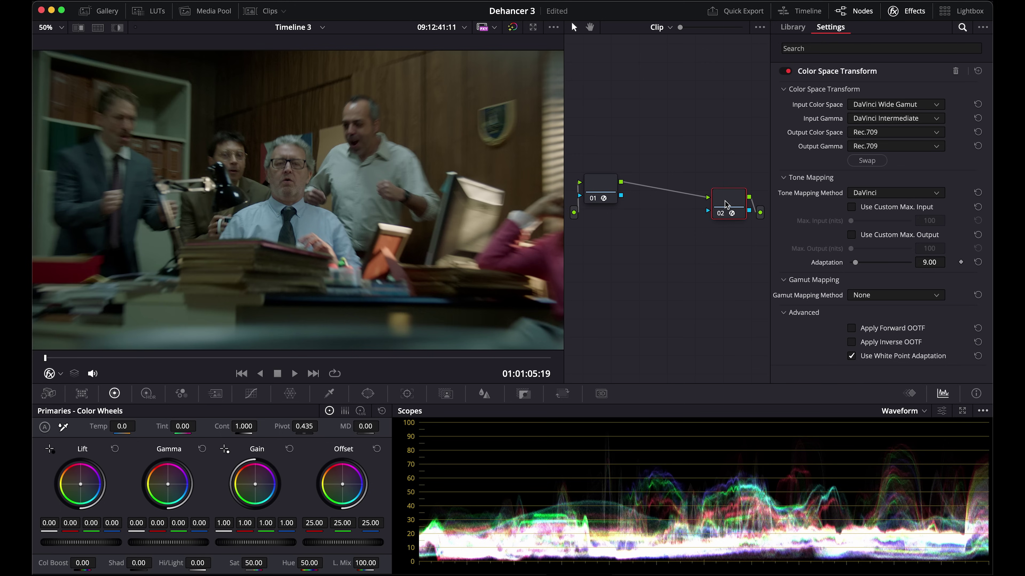
click(601, 188)
Step: Insert a new middle node 02 and apply Dehancer Pro to it via an Effects Library 'deha' search
key(alt+s)
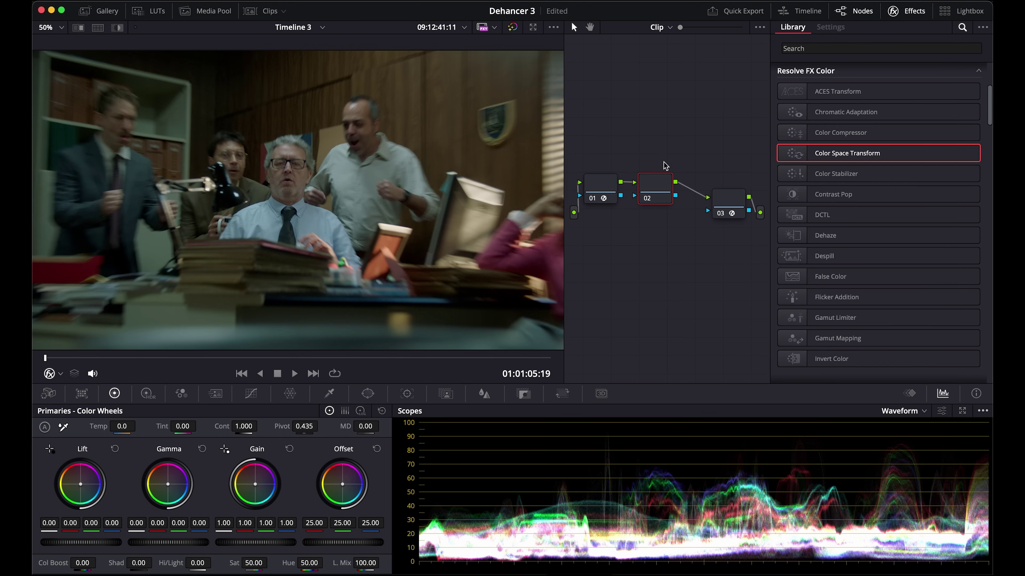
drag(664, 183, 677, 114)
click(819, 48)
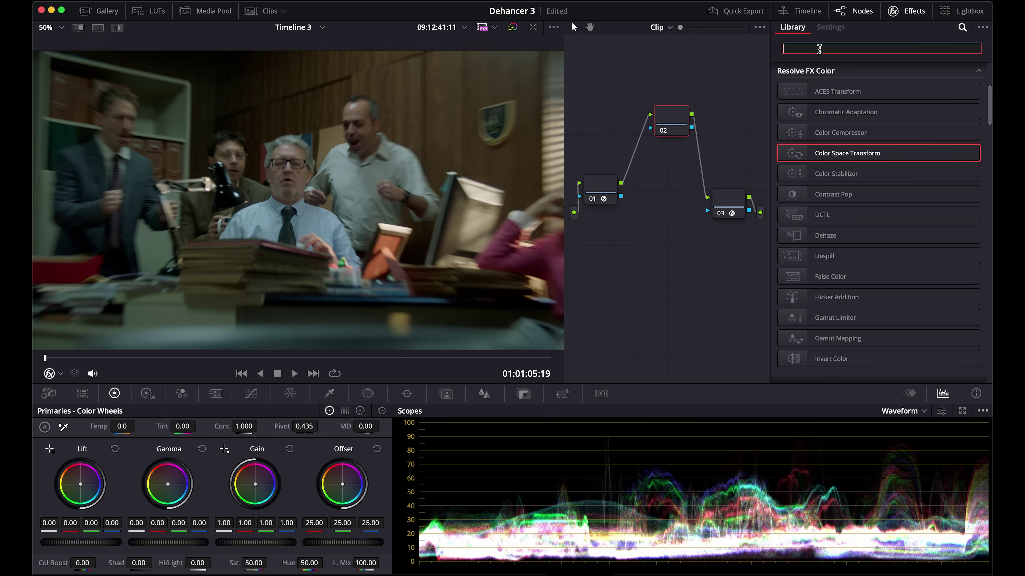
text(deha)
drag(813, 143, 669, 118)
Step: Set Dehancer source to DVR WG/Intermediate, film Kodak Vision3 200T, print Kodak 2383
click(903, 106)
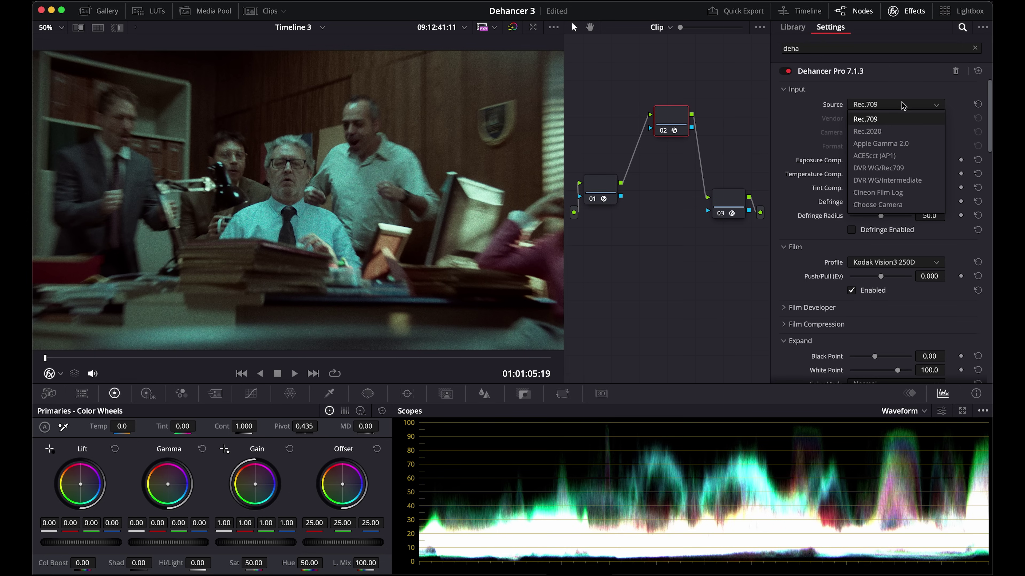
click(906, 181)
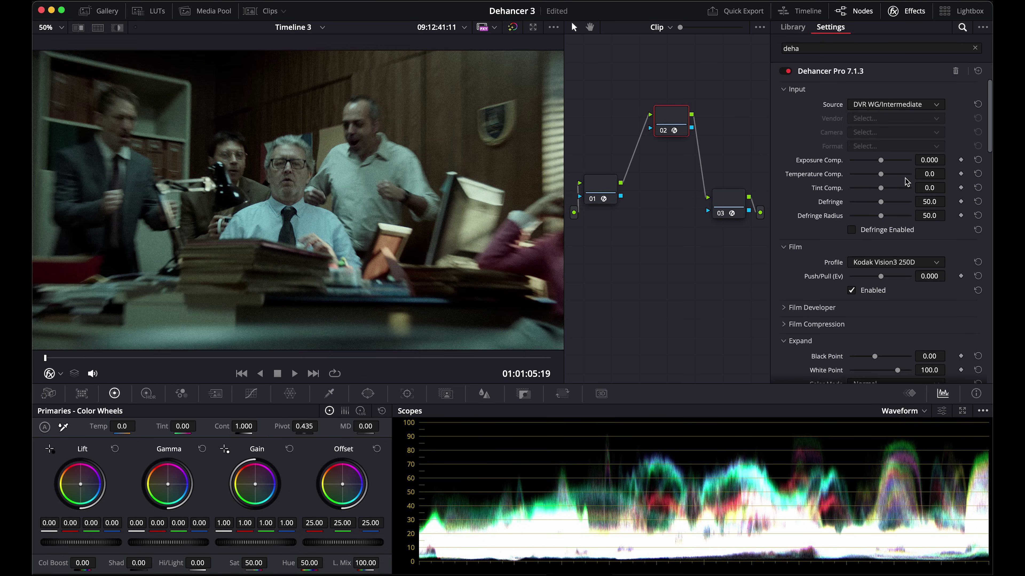
scroll(904, 182, down, 3)
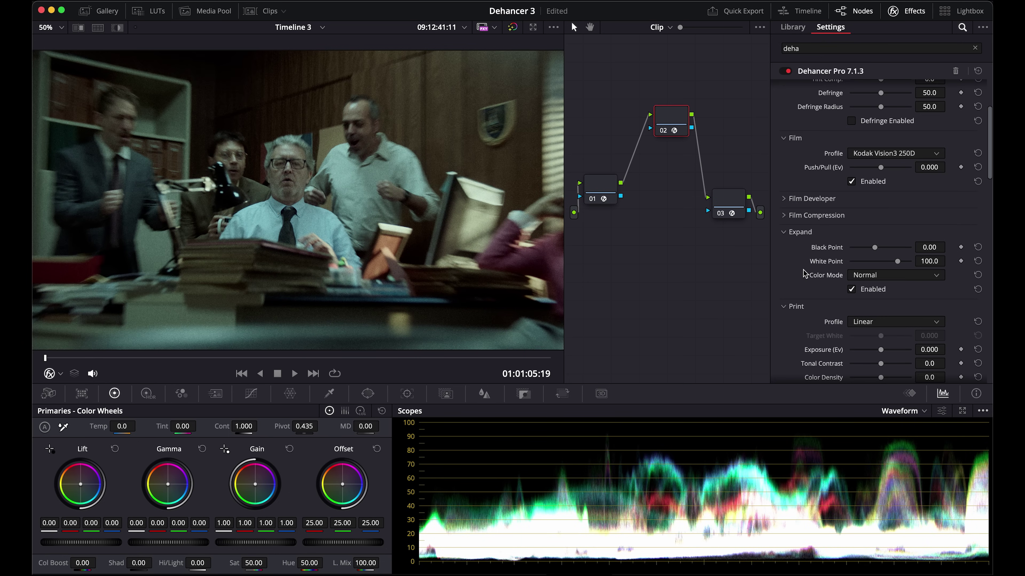
click(886, 157)
click(926, 266)
scroll(840, 282, down, 3)
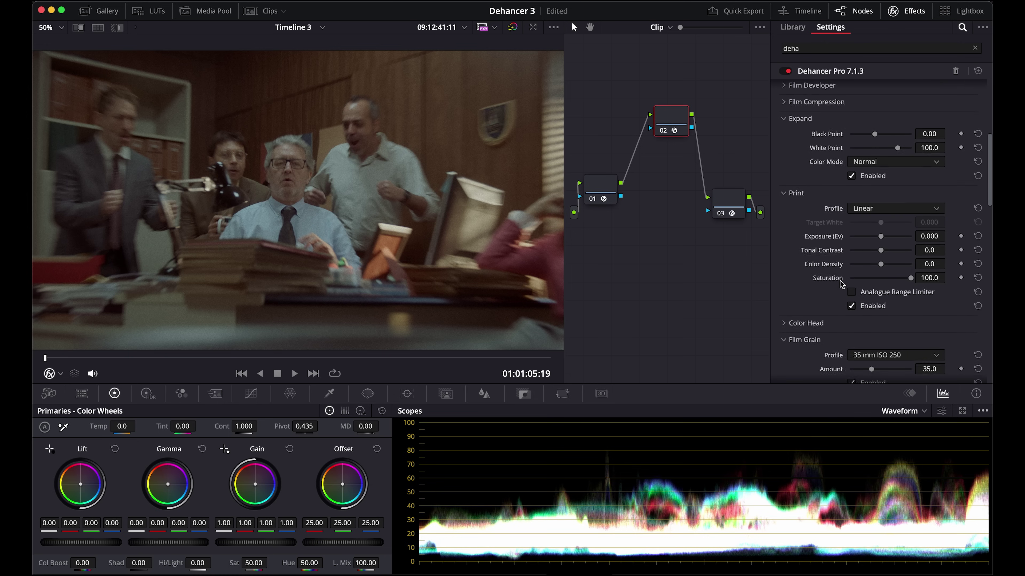
click(862, 208)
click(864, 254)
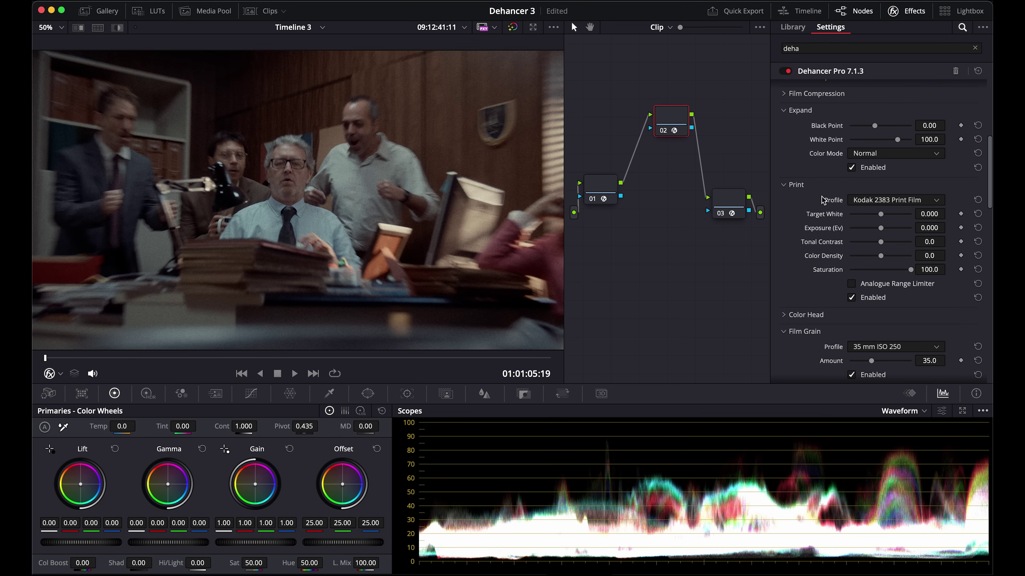
Step: Raise print Tonal Contrast and Color Density, then play the clip to review
mouse_move(881, 242)
mouse_down()
mouse_move(892, 256)
mouse_move(890, 230)
mouse_up()
scroll(894, 258, up, 5)
key(space)
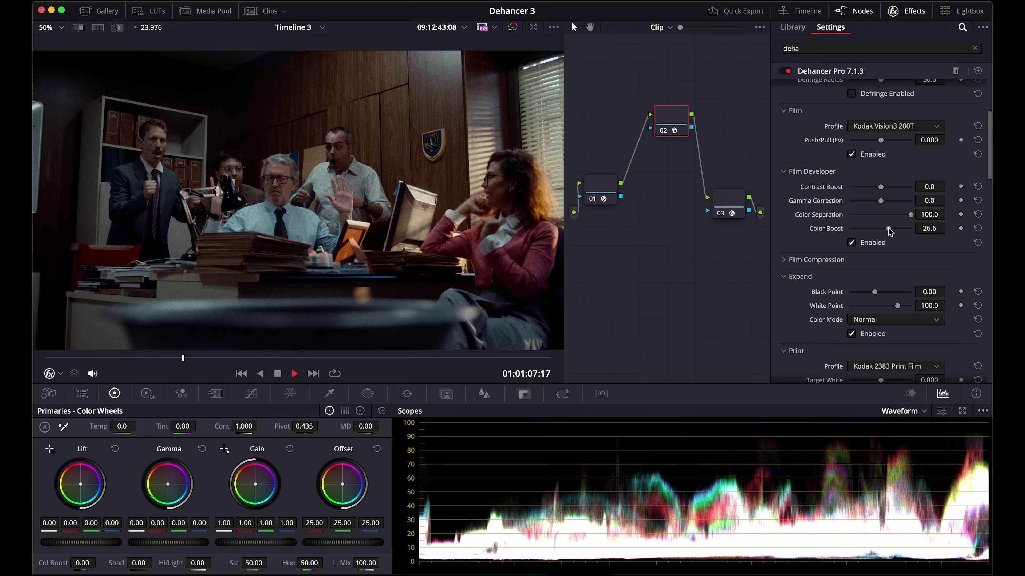